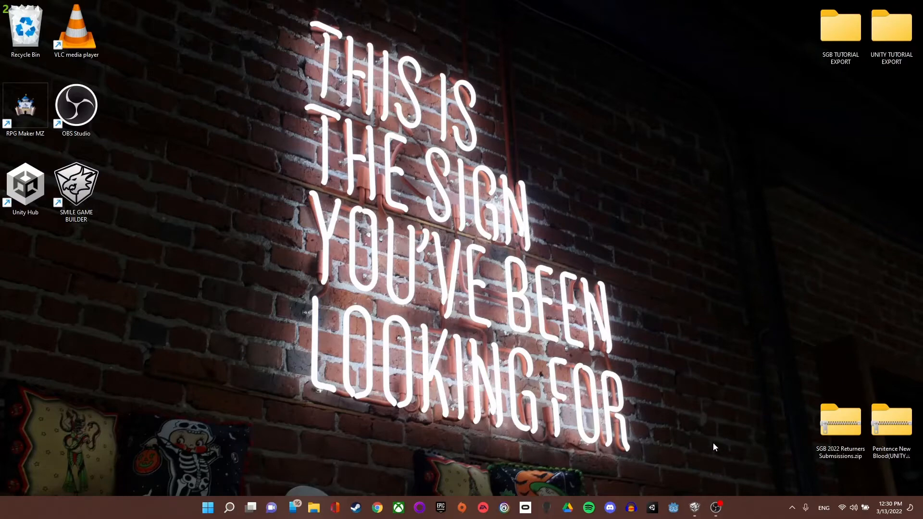
- Switch to SMILE GAME BUILDER and look over the mansion map's central corridors and rooms
{"action": "left_click", "coordinate": [695, 510]}
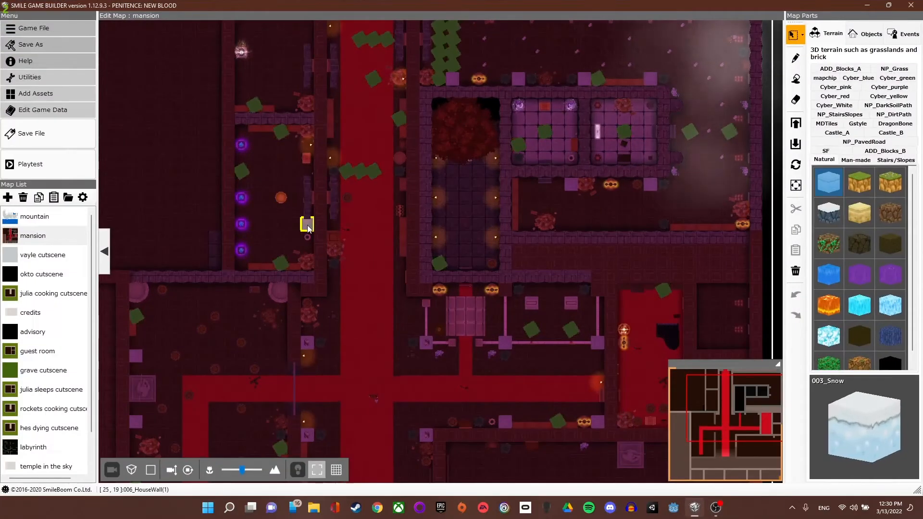
{"action": "scroll", "coordinate": [350, 258], "scroll_direction": "down", "scroll_amount": 1}
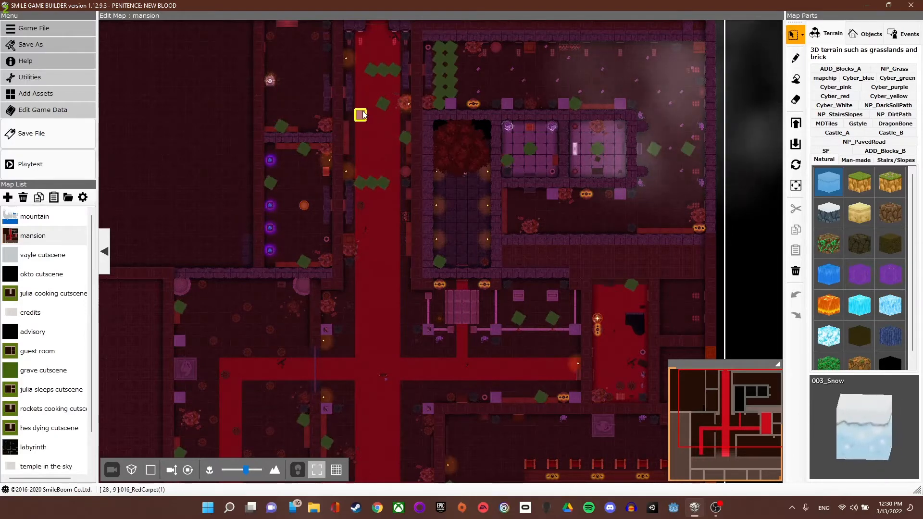
{"action": "scroll", "coordinate": [373, 356], "scroll_direction": "up", "scroll_amount": 2}
{"action": "right_click_drag", "start_coordinate": [373, 356], "coordinate": [402, 332]}
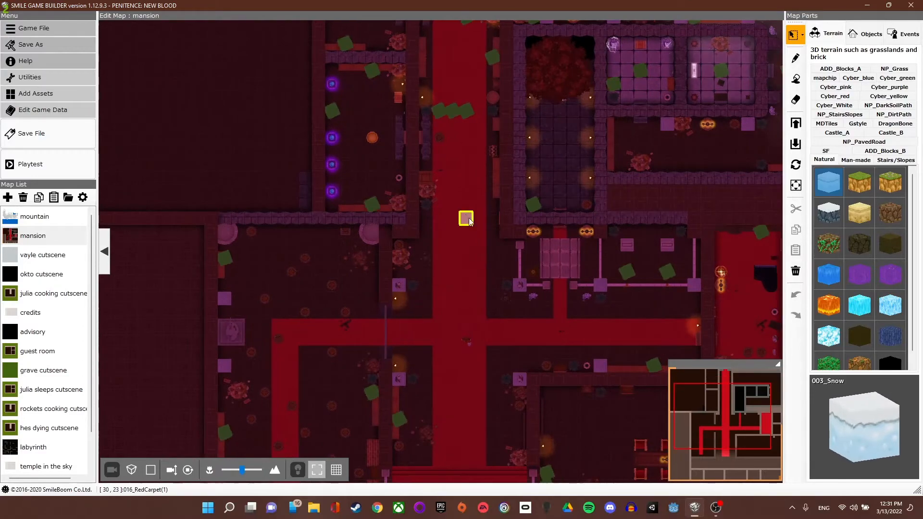
{"action": "mouse_move", "coordinate": [465, 225]}
{"action": "right_mouse_down"}
{"action": "mouse_move", "coordinate": [475, 250]}
{"action": "mouse_move", "coordinate": [467, 255]}
{"action": "mouse_move", "coordinate": [455, 240]}
{"action": "right_mouse_up"}
{"action": "right_click_drag", "start_coordinate": [459, 275], "coordinate": [434, 287]}
{"action": "scroll", "coordinate": [442, 317], "scroll_direction": "down", "scroll_amount": 2}
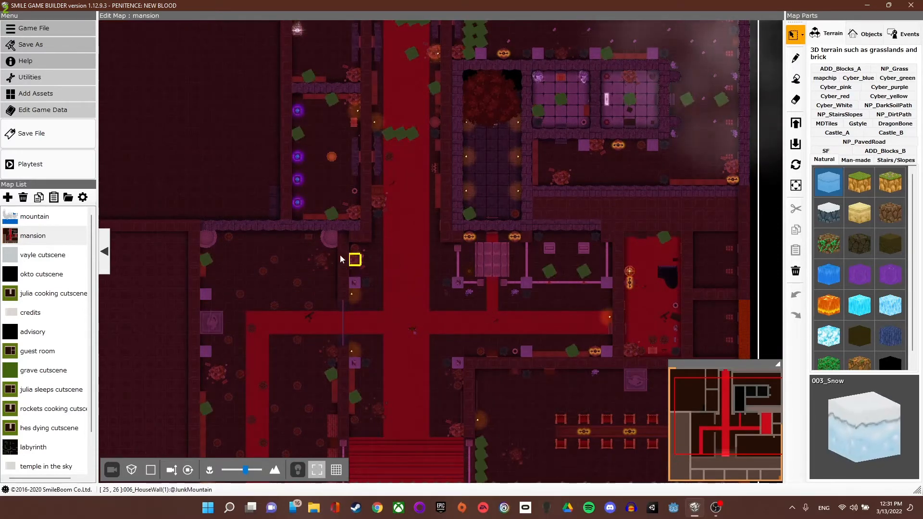
- View the Unity export settings of the game project, and close them without exporting
{"action": "left_click", "coordinate": [34, 77]}
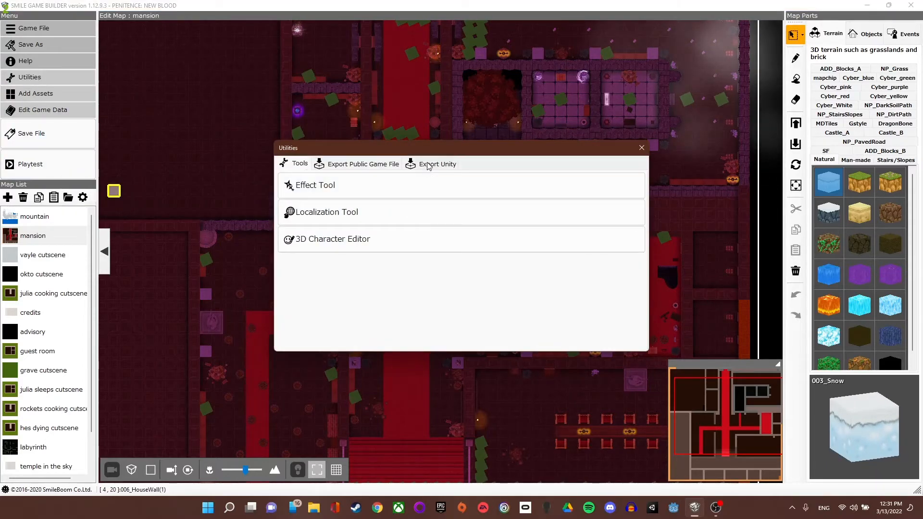
{"action": "left_click", "coordinate": [429, 166]}
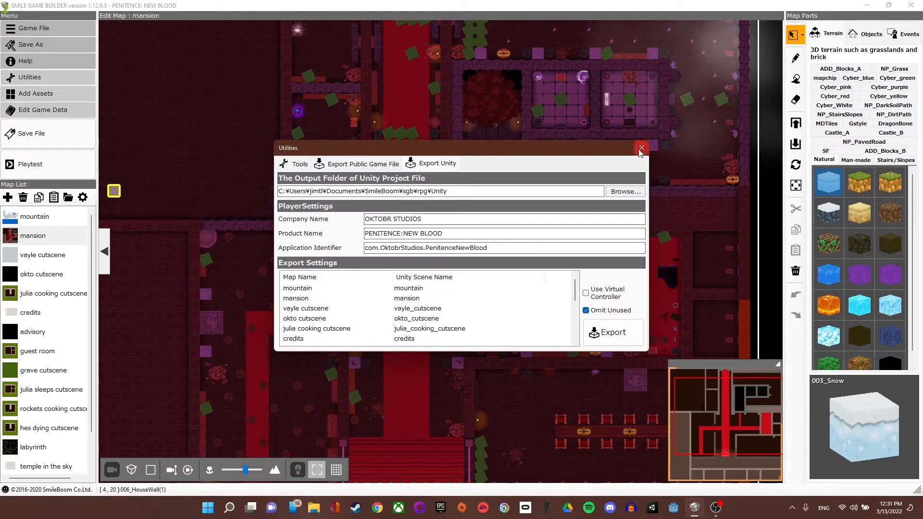
{"action": "left_click", "coordinate": [642, 148]}
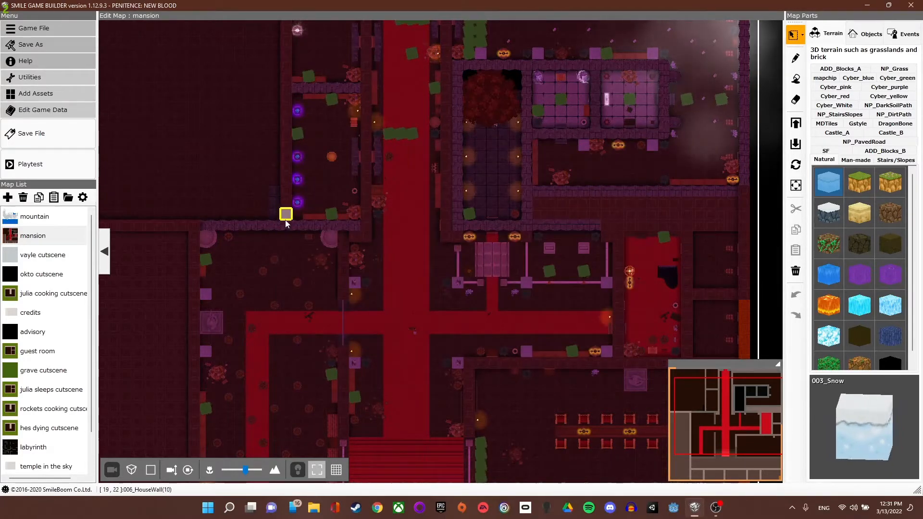
{"action": "right_click_drag", "start_coordinate": [401, 264], "coordinate": [411, 274]}
{"action": "key", "text": "Up"}
{"action": "key", "text": "Up"}
{"action": "key", "text": "Up"}
{"action": "key", "text": "Up"}
{"action": "key", "text": "Up"}
{"action": "key", "text": "Up"}
{"action": "key", "text": "Up"}
{"action": "key", "text": "Up"}
{"action": "key", "text": "Up"}
{"action": "key", "text": "Up"}
{"action": "key", "text": "Up"}
{"action": "key", "text": "Up"}
{"action": "key", "text": "Up"}
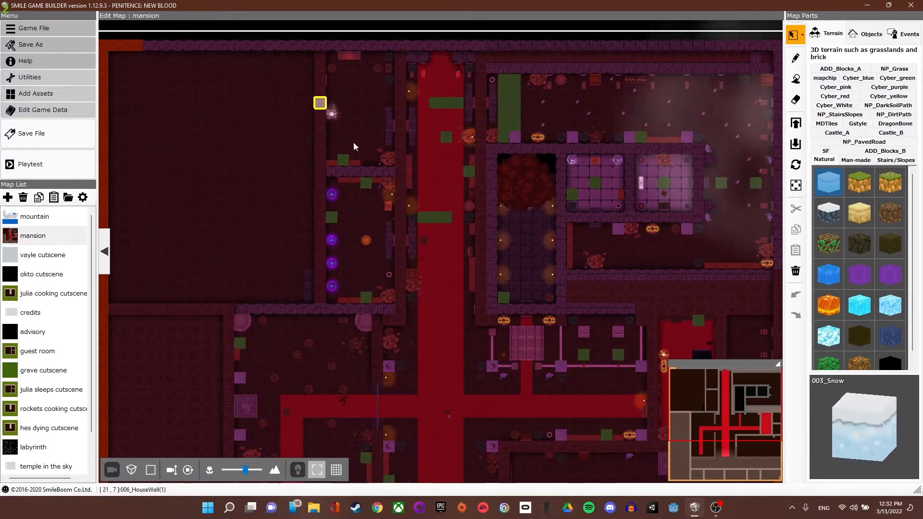
{"action": "scroll", "coordinate": [481, 365], "scroll_direction": "down", "scroll_amount": 2}
{"action": "scroll", "coordinate": [490, 385], "scroll_direction": "up", "scroll_amount": 3}
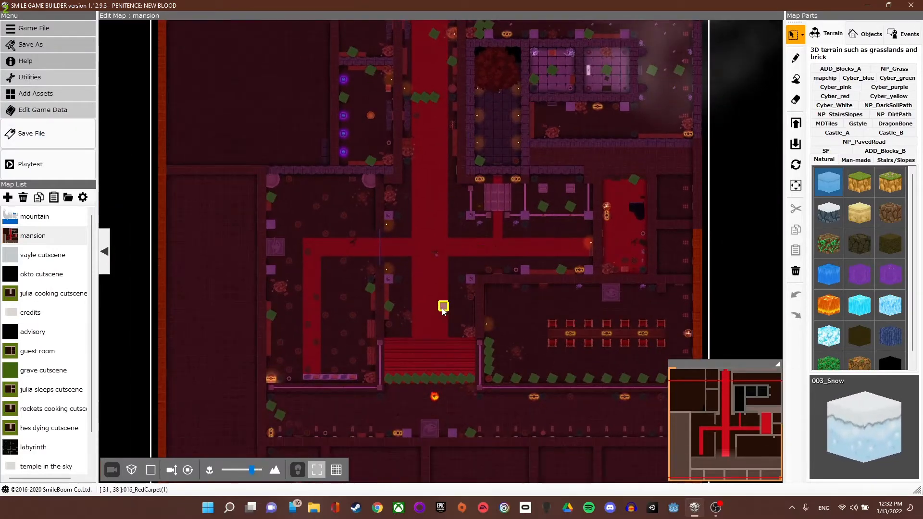
{"action": "right_click_drag", "start_coordinate": [505, 297], "coordinate": [459, 315]}
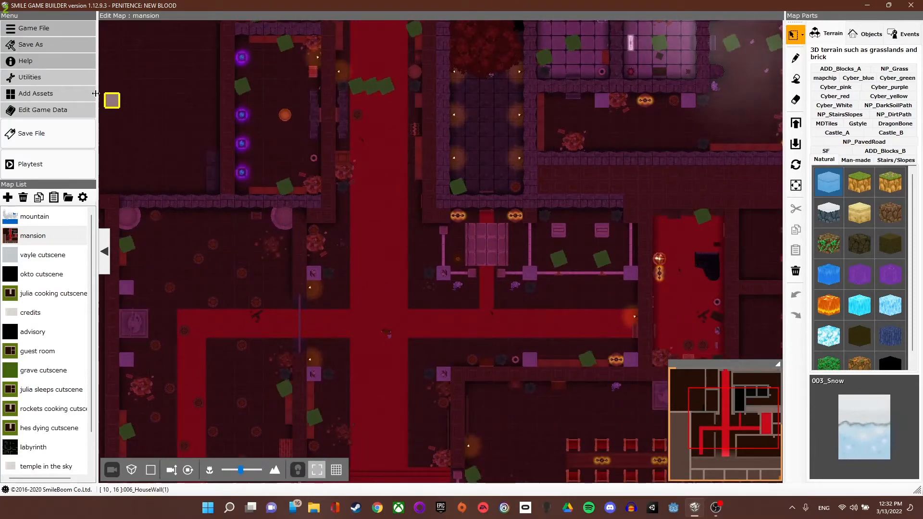
- Set the output folder of the Unity export to the UNITY TUTORIAL EXPORT folder on the Desktop
{"action": "left_click", "coordinate": [72, 77]}
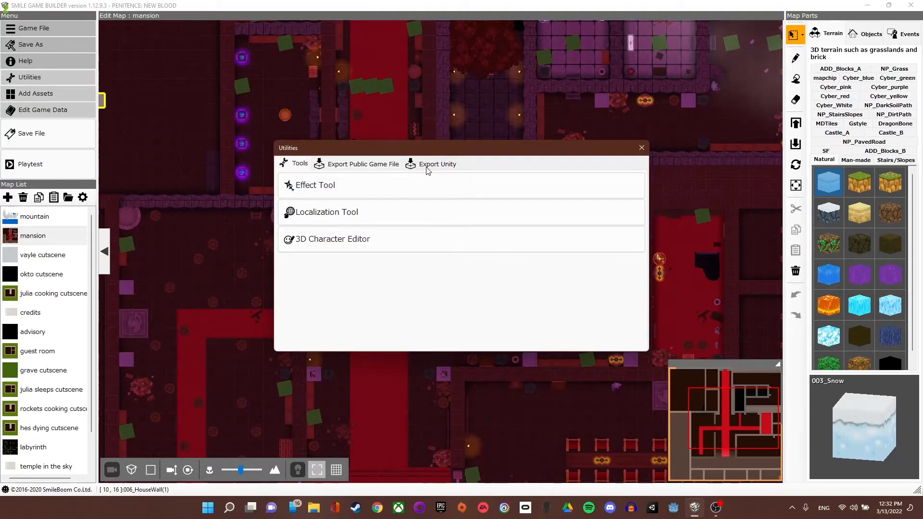
{"action": "left_click", "coordinate": [427, 166]}
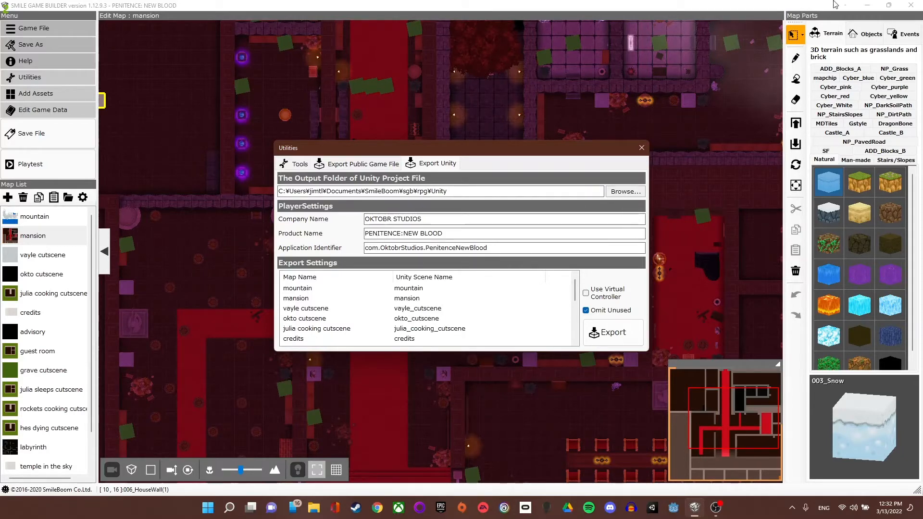
{"action": "left_click", "coordinate": [623, 192]}
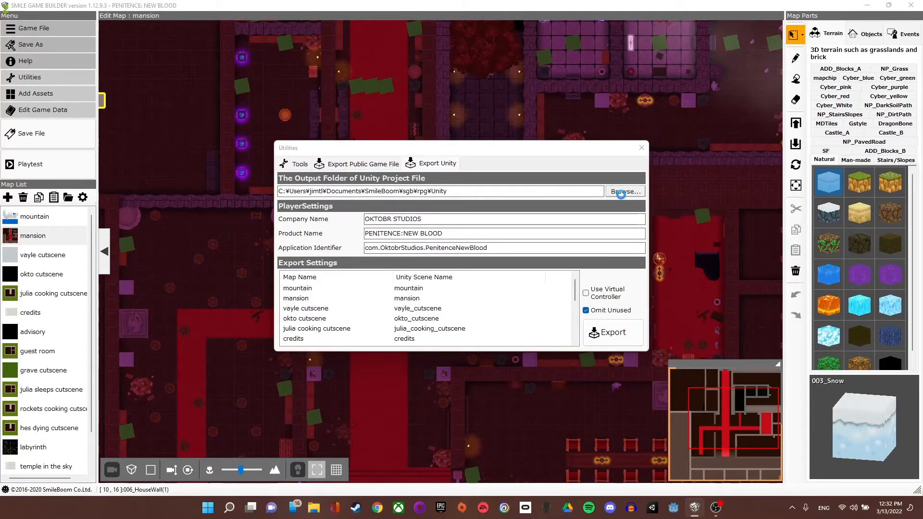
{"action": "left_click", "coordinate": [359, 236]}
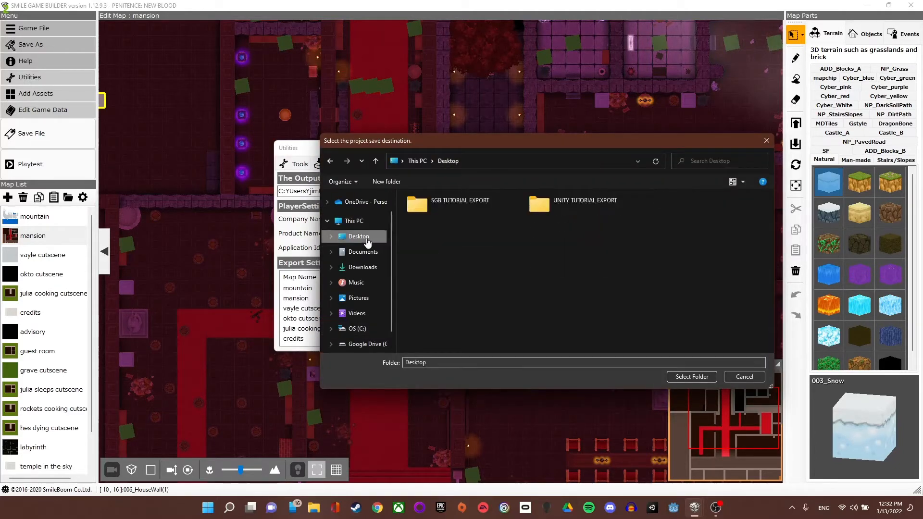
{"action": "left_click", "coordinate": [572, 210]}
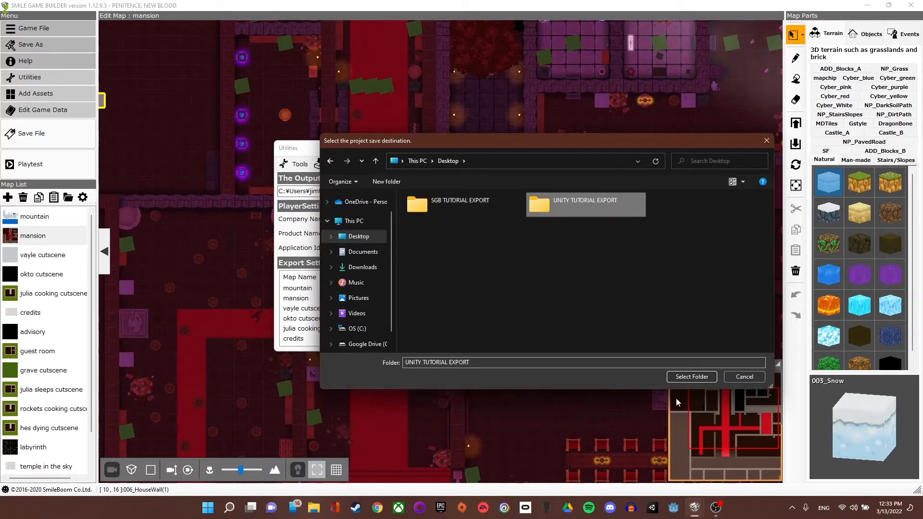
{"action": "left_click", "coordinate": [691, 377]}
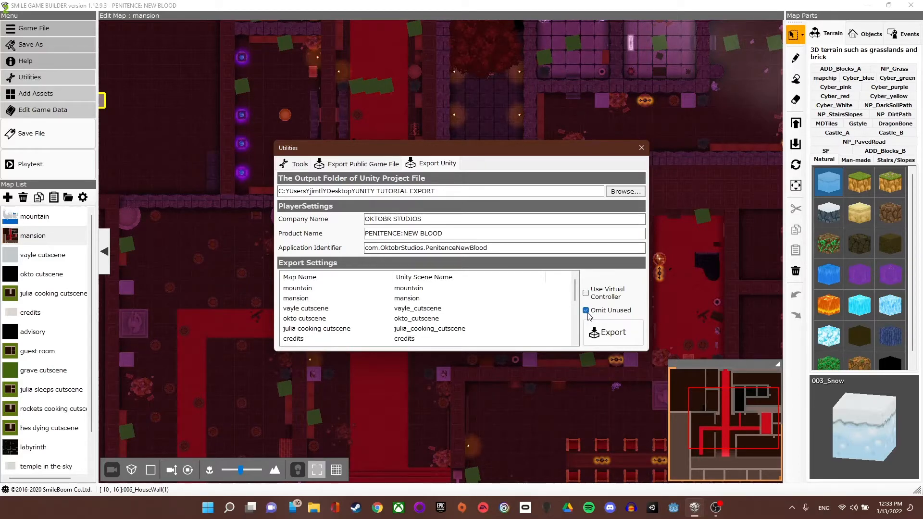
- Export the game as a Unity project and open the Assets folder inside the exported folder
{"action": "left_click", "coordinate": [606, 333]}
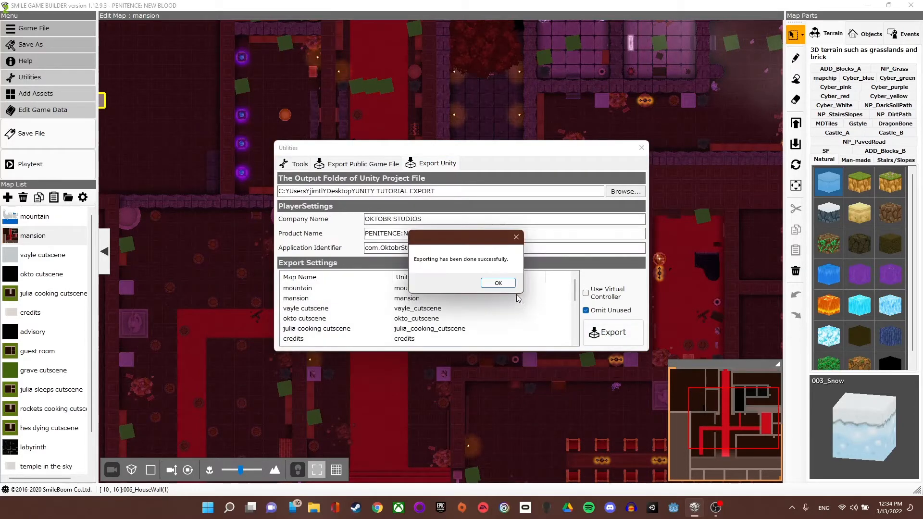
{"action": "left_click", "coordinate": [490, 283]}
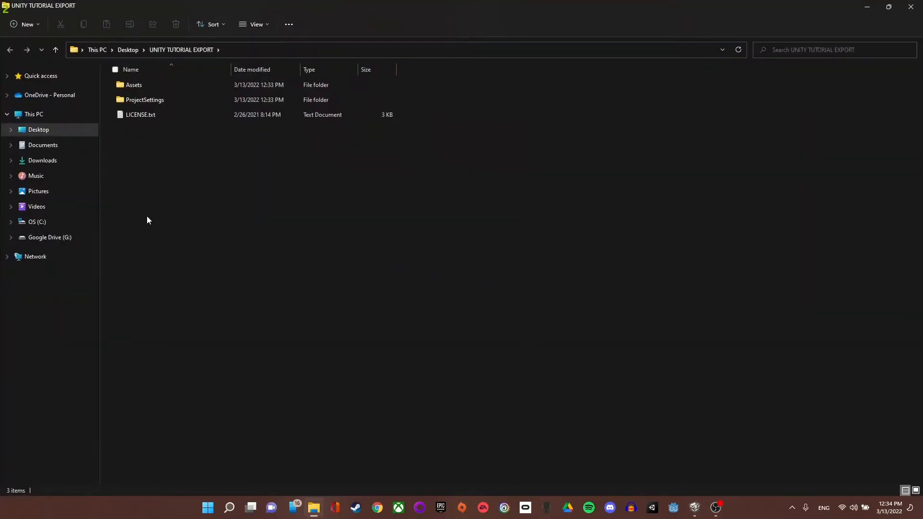
{"action": "double_click", "coordinate": [121, 87]}
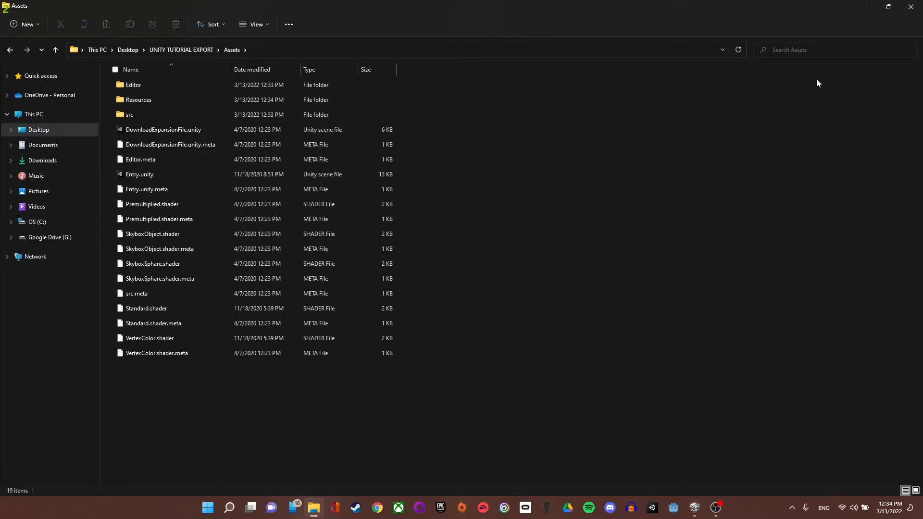
{"action": "left_click", "coordinate": [863, 7]}
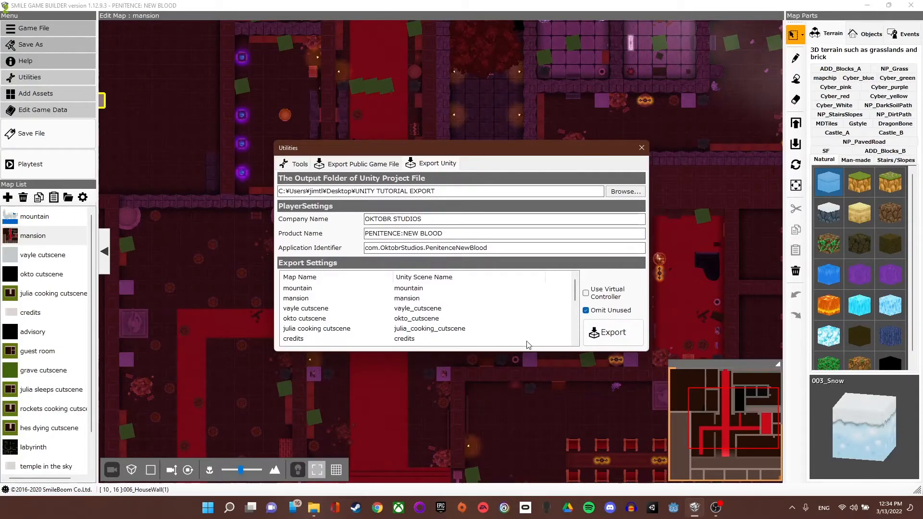
{"action": "left_click", "coordinate": [716, 511]}
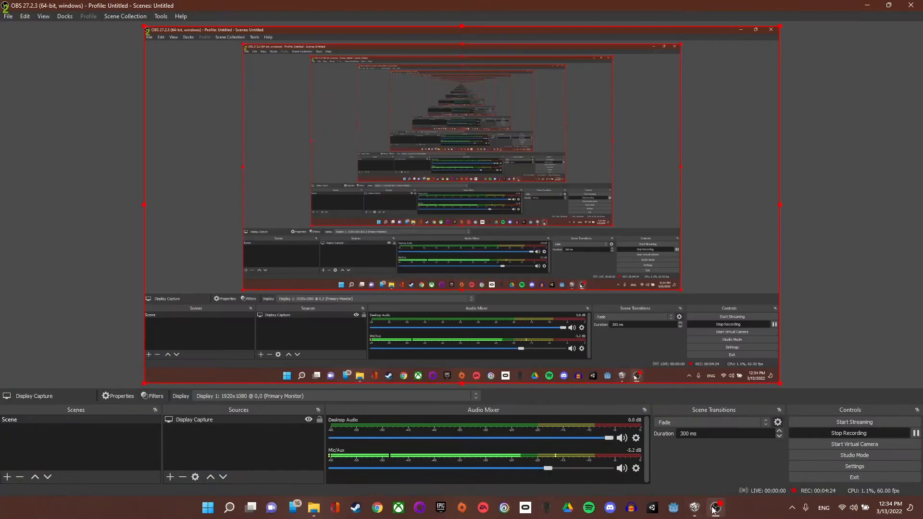
{"action": "left_click", "coordinate": [715, 511]}
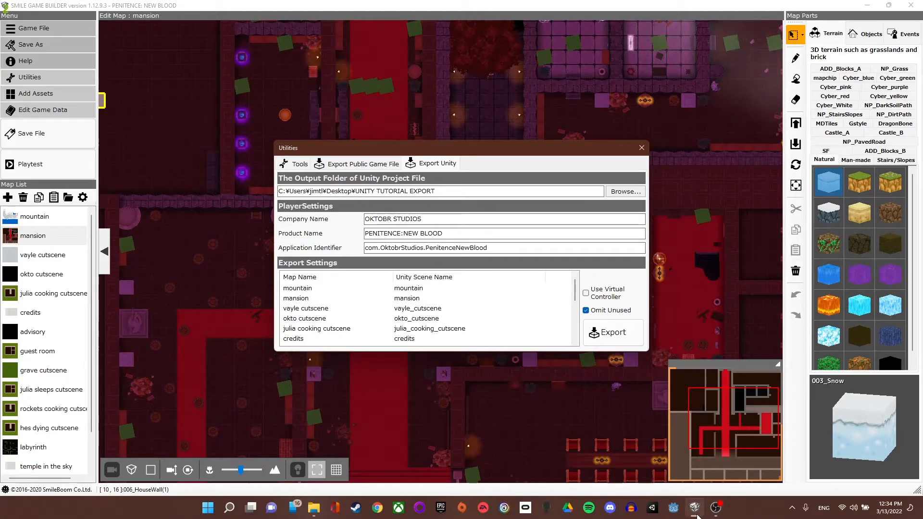
{"action": "left_click", "coordinate": [311, 509]}
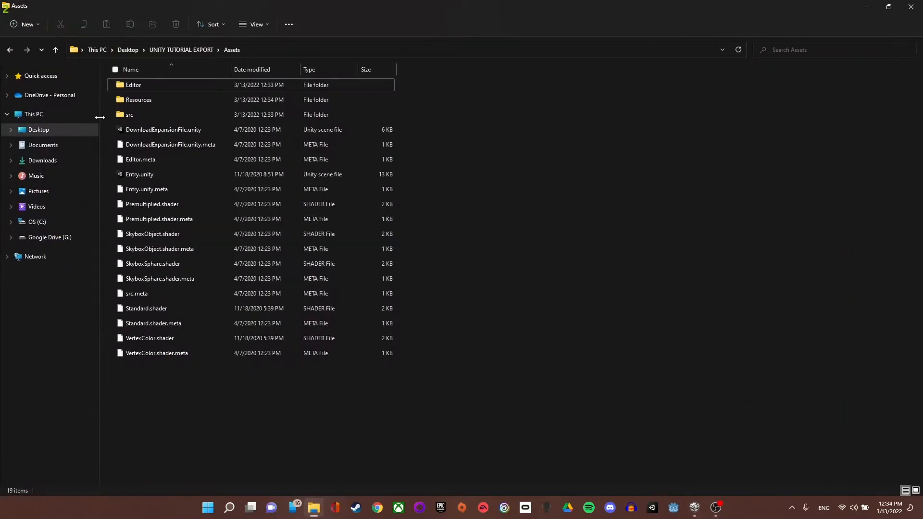
- Look through the Resources and src folders, including src's own Resources subfolder, and return to the Assets folder
{"action": "double_click", "coordinate": [141, 102]}
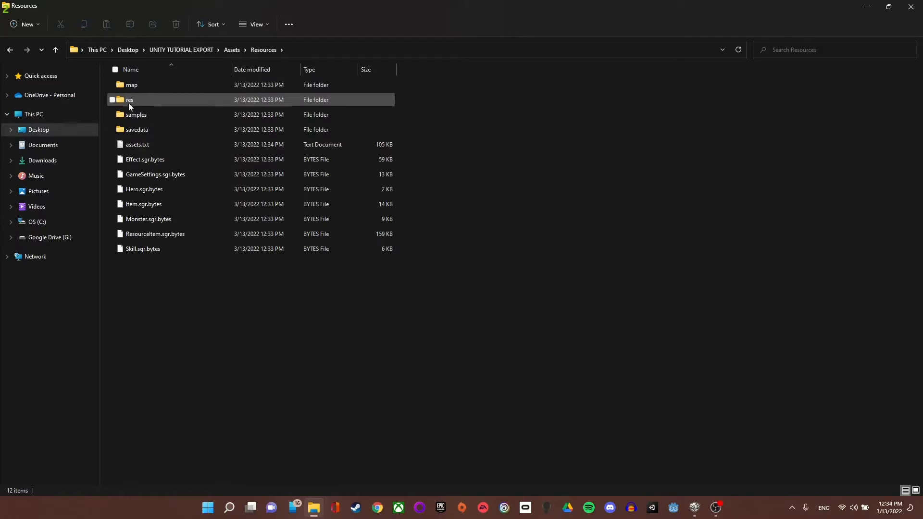
{"action": "left_click", "coordinate": [56, 50]}
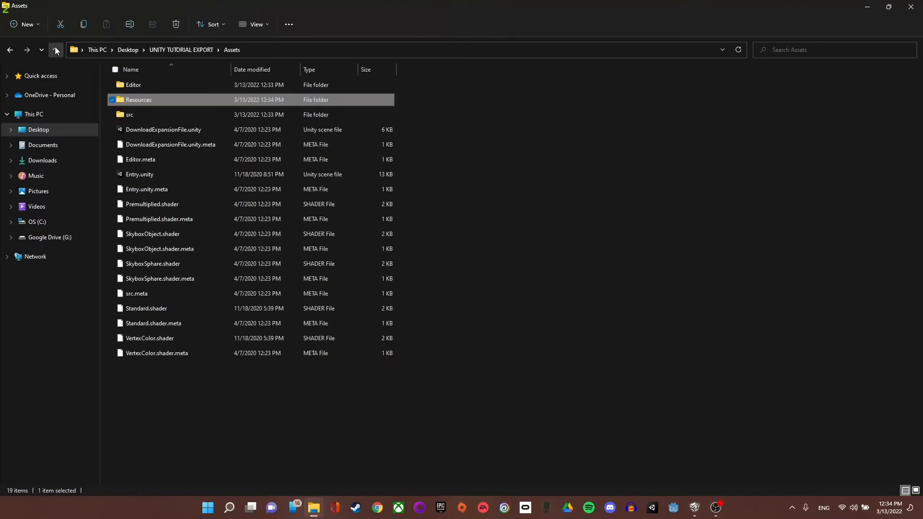
{"action": "double_click", "coordinate": [137, 114]}
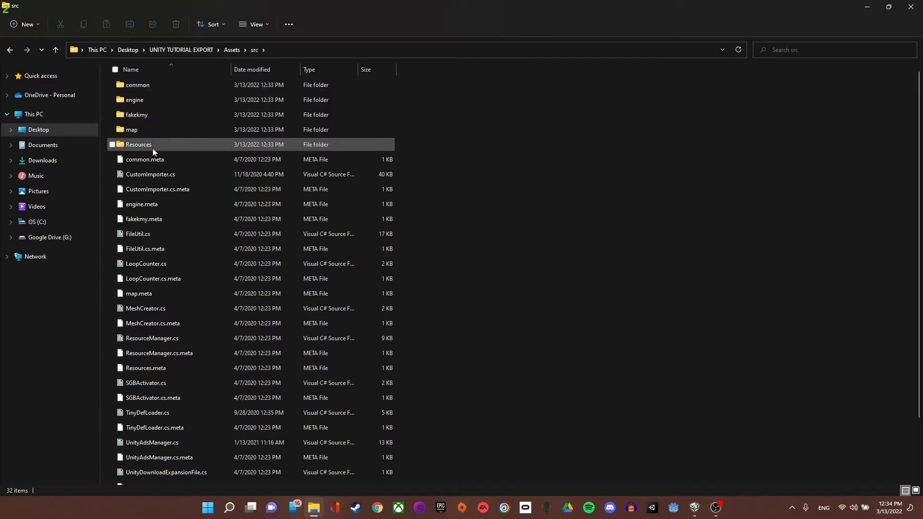
{"action": "double_click", "coordinate": [151, 147]}
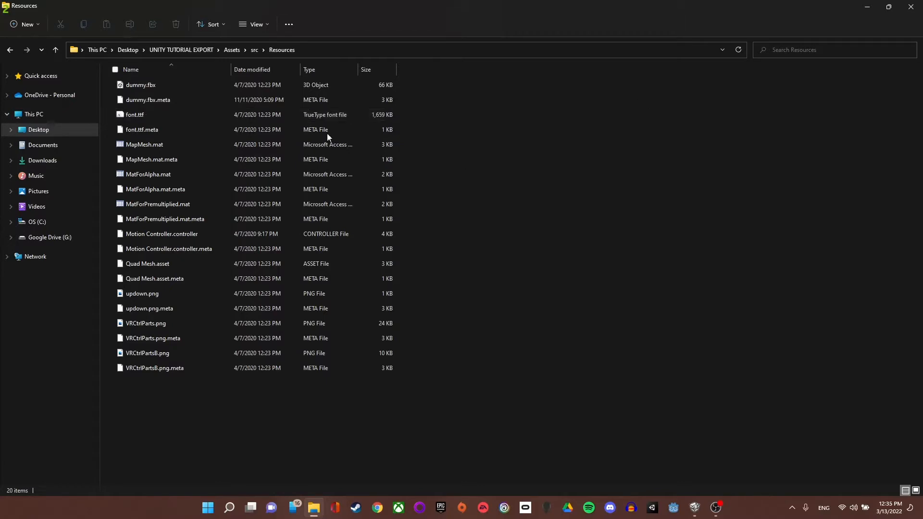
{"action": "left_click", "coordinate": [55, 50]}
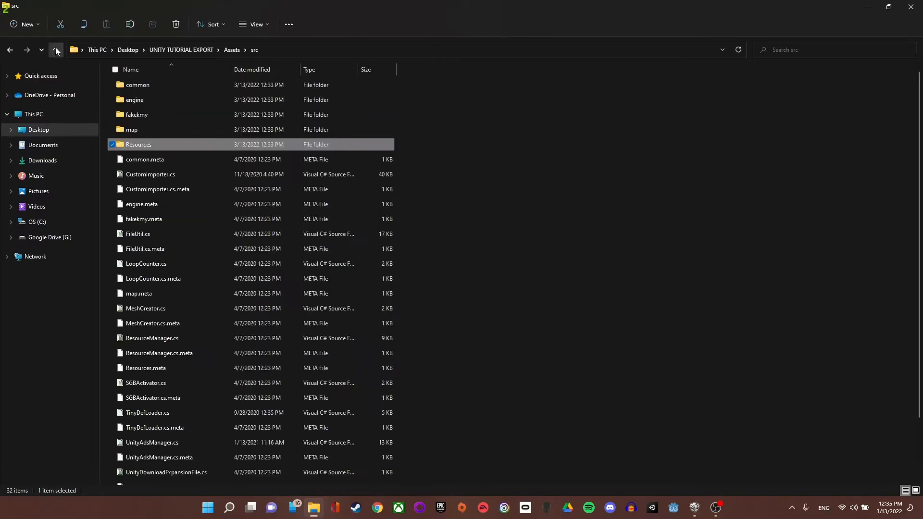
{"action": "left_click", "coordinate": [55, 49]}
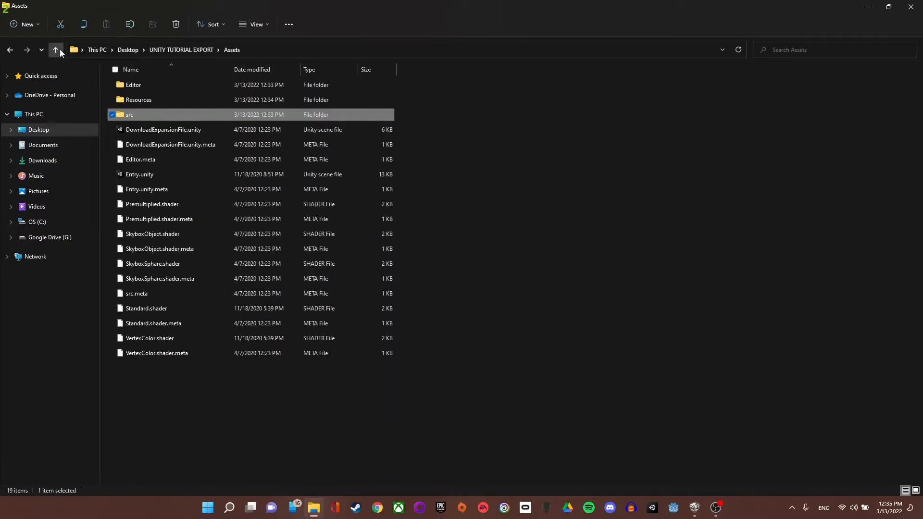
- Open the Entry.unity scene in Unity, upgrading to Asset Database Version 2 and continuing despite the different editor version
{"action": "left_click", "coordinate": [136, 176]}
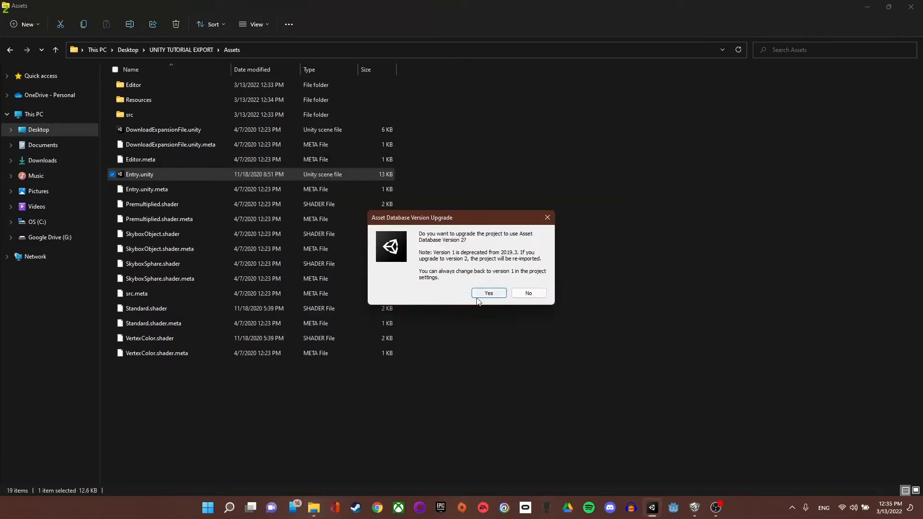
{"action": "left_click", "coordinate": [488, 293]}
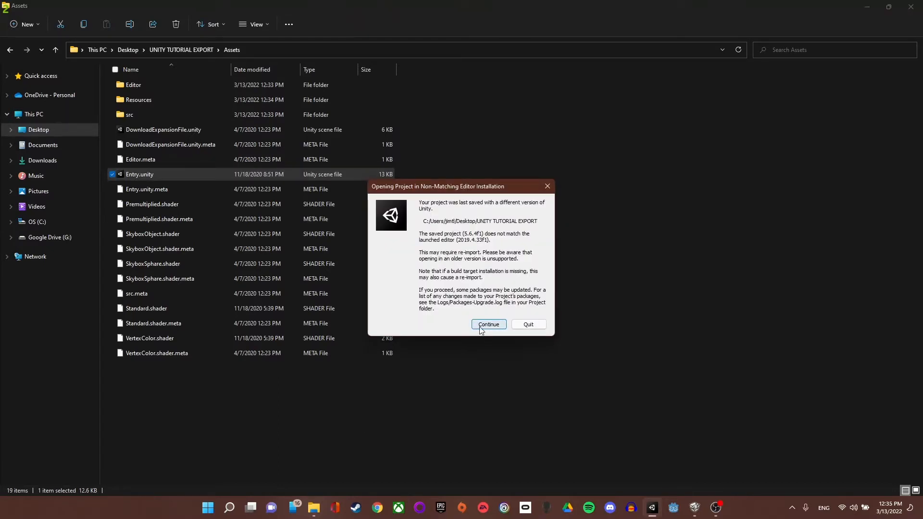
{"action": "left_click", "coordinate": [480, 327]}
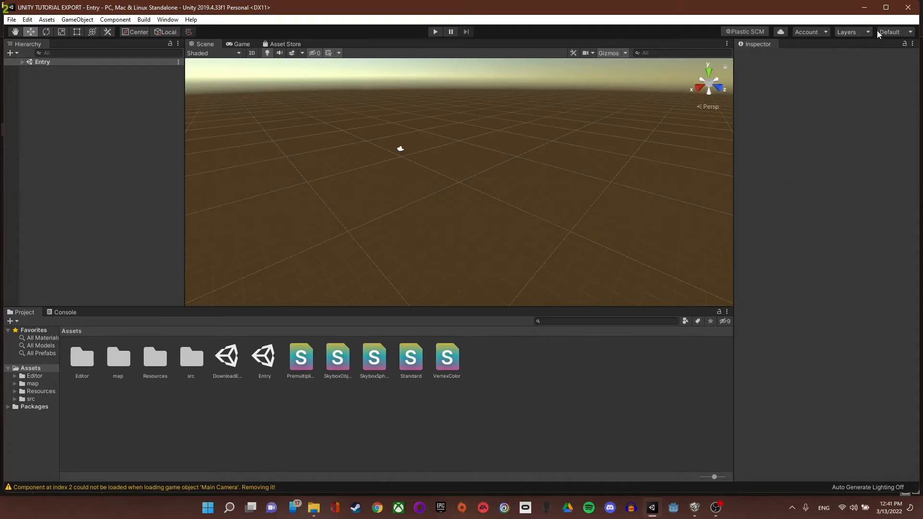
- Change the Unity editor's window layout to 2 by 3
{"action": "left_click", "coordinate": [897, 32]}
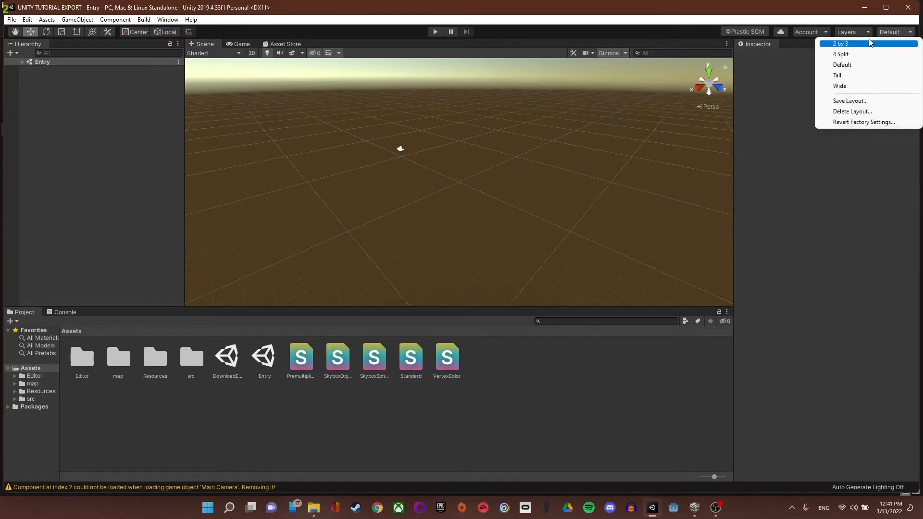
{"action": "left_click", "coordinate": [906, 177]}
{"action": "left_click", "coordinate": [899, 33]}
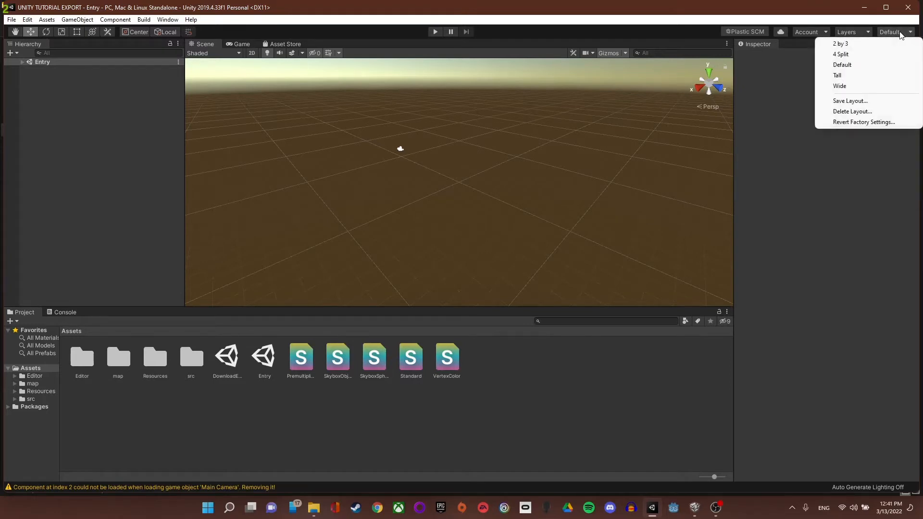
{"action": "left_click", "coordinate": [870, 44]}
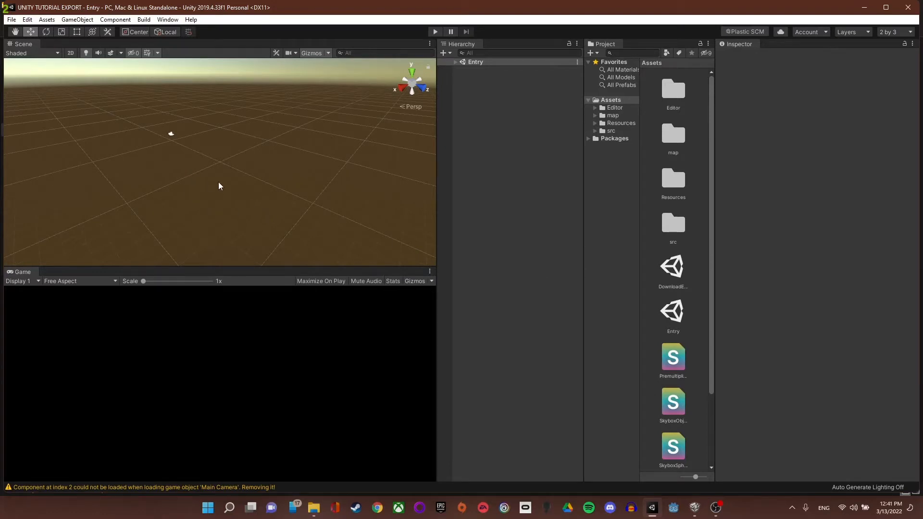
- Expand the Entry scene in the hierarchy to view the objects it contains
{"action": "left_click", "coordinate": [469, 63]}
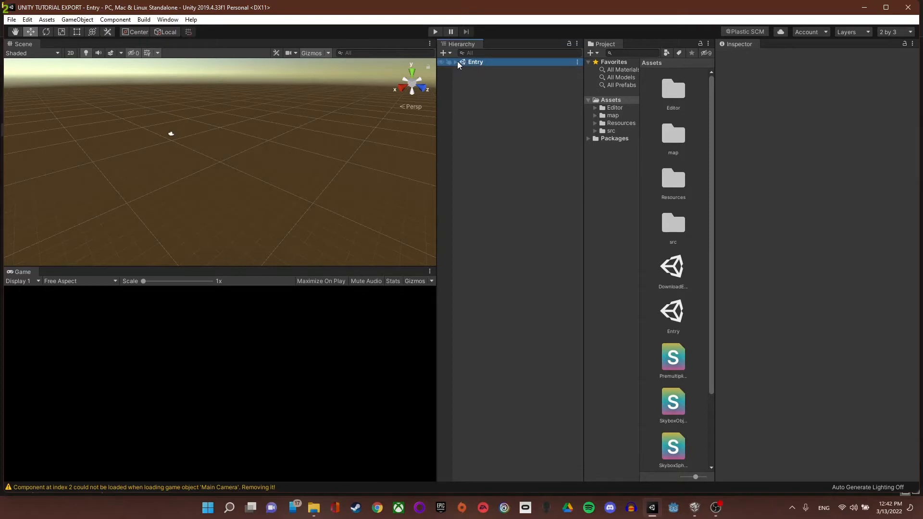
{"action": "left_click", "coordinate": [456, 63]}
{"action": "left_click", "coordinate": [455, 63]}
{"action": "right_click_drag", "start_coordinate": [223, 185], "coordinate": [167, 174]}
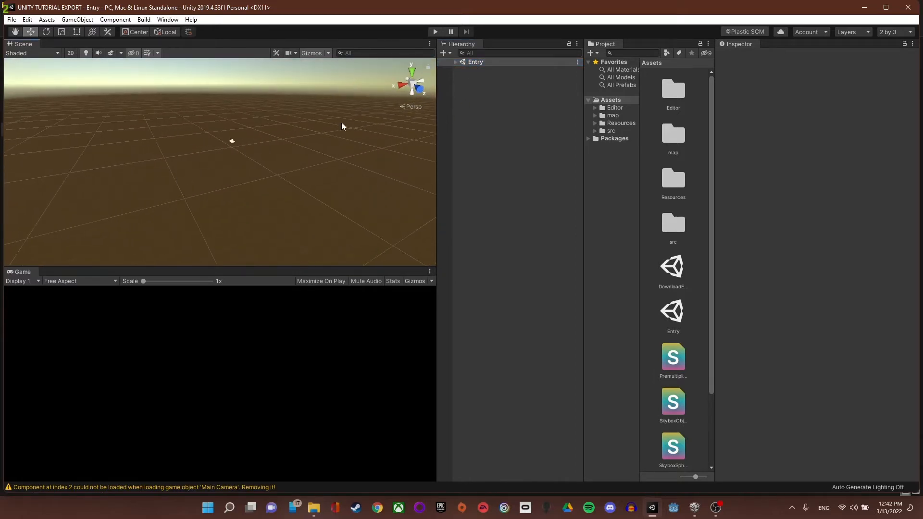
{"action": "left_click", "coordinate": [457, 63]}
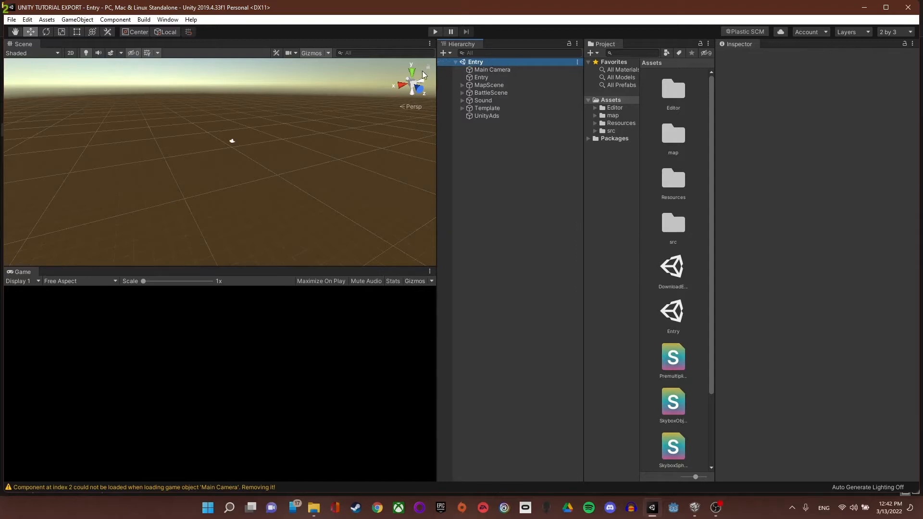
{"action": "right_click_drag", "start_coordinate": [231, 208], "coordinate": [278, 182]}
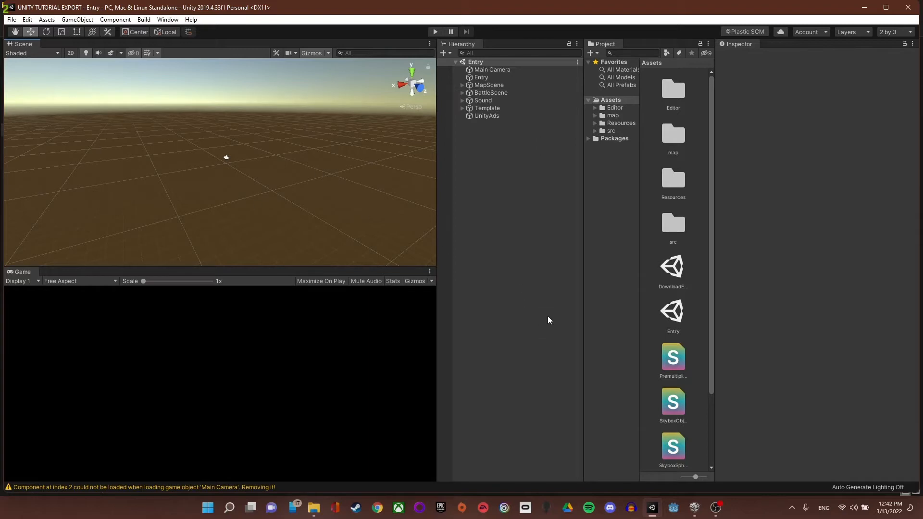
- Open the mansion scene from the project's map folder
{"action": "double_click", "coordinate": [674, 137]}
{"action": "scroll", "coordinate": [677, 221], "scroll_direction": "down", "scroll_amount": 1}
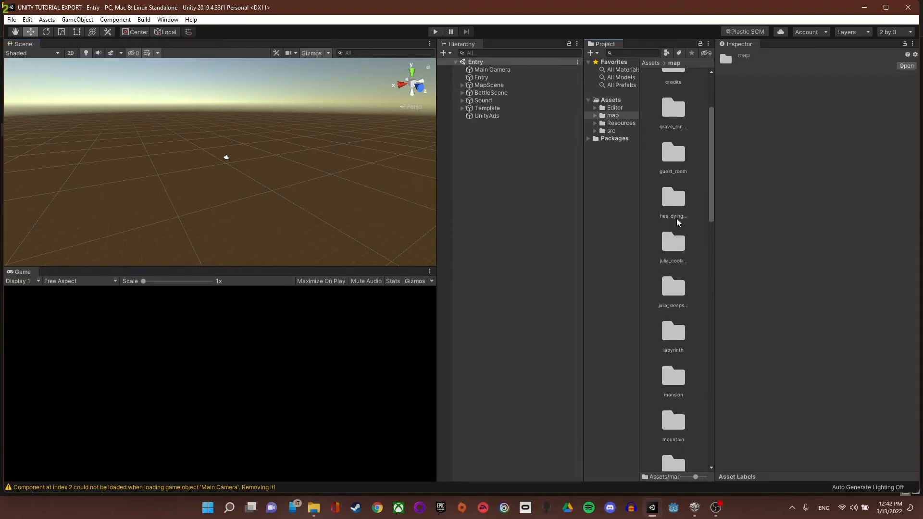
{"action": "scroll", "coordinate": [678, 221], "scroll_direction": "down", "scroll_amount": 10}
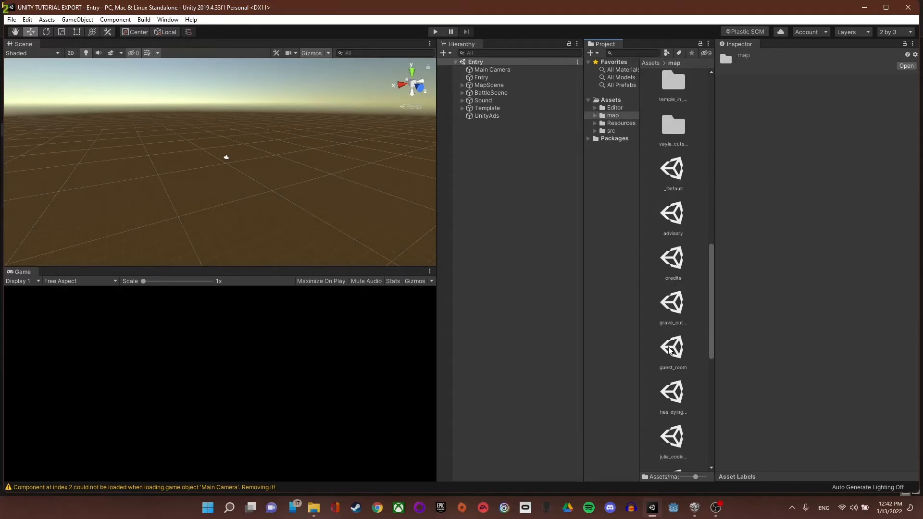
{"action": "scroll", "coordinate": [670, 351], "scroll_direction": "down", "scroll_amount": 2}
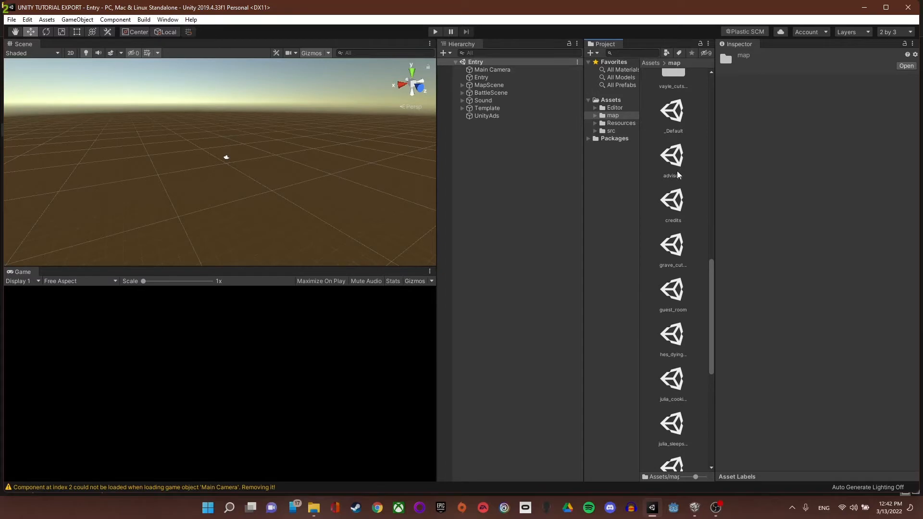
{"action": "scroll", "coordinate": [676, 308], "scroll_direction": "down", "scroll_amount": 5}
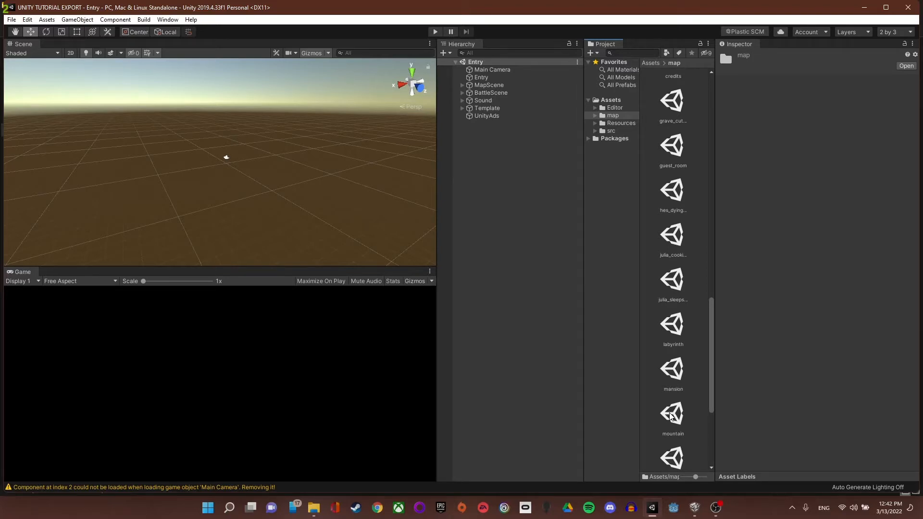
{"action": "double_click", "coordinate": [671, 368]}
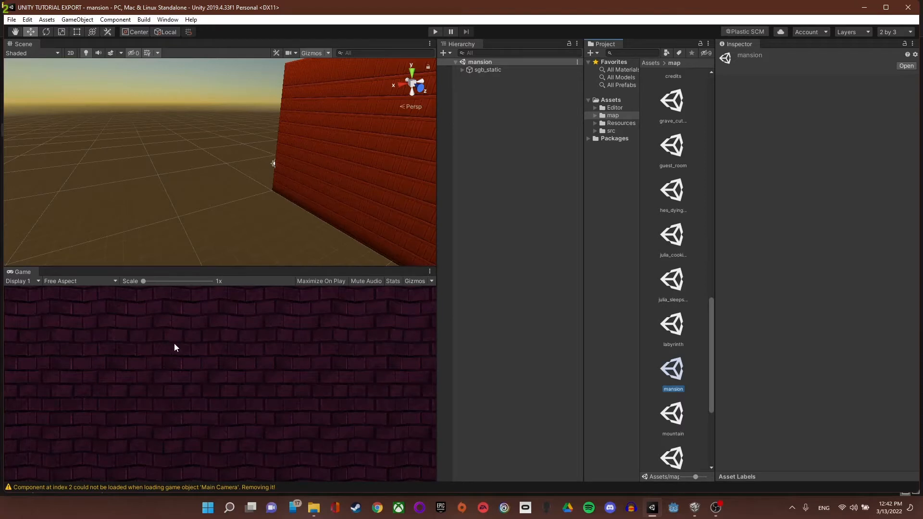
- Examine the mansion's exterior walls in the scene view, moving around the building until its camera is in sight
{"action": "right_click_drag", "start_coordinate": [255, 183], "coordinate": [202, 187]}
{"action": "key", "text": "w"}
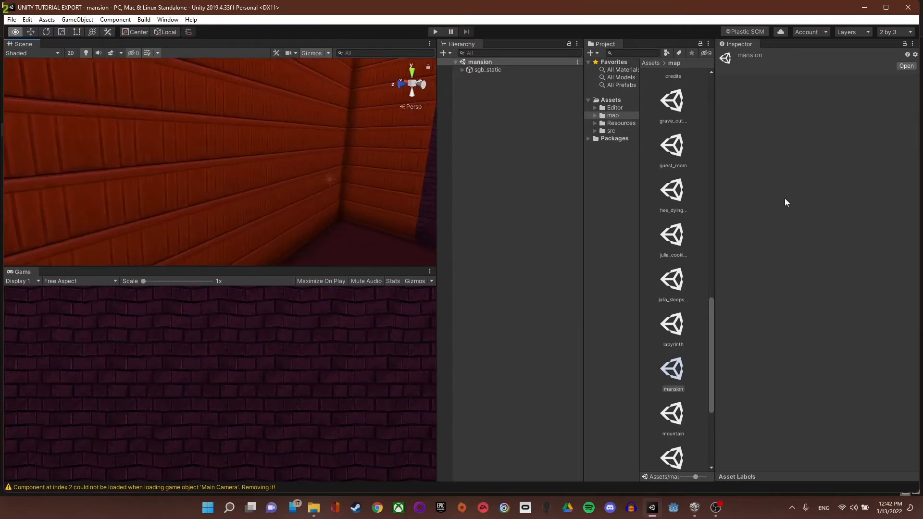
{"action": "right_click_drag", "start_coordinate": [784, 198], "coordinate": [361, 138]}
{"action": "key", "text": "w"}
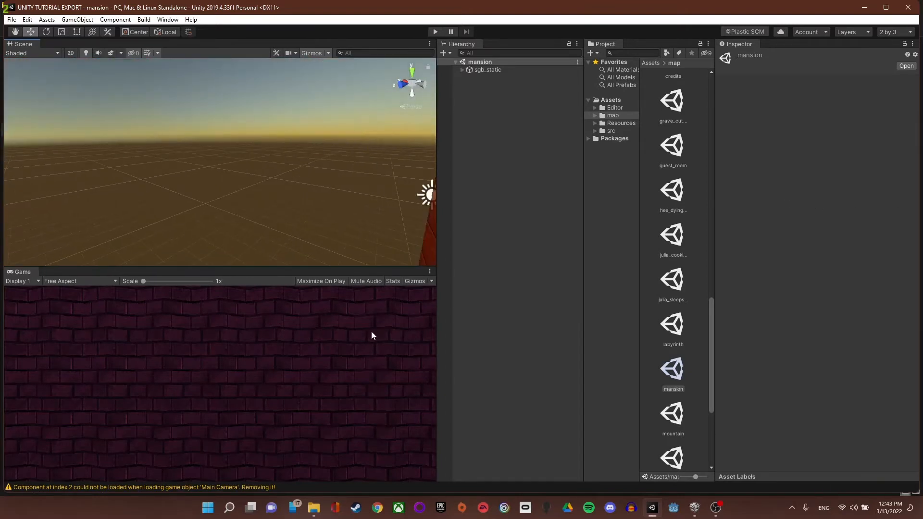
{"action": "right_click_drag", "start_coordinate": [287, 187], "coordinate": [375, 188]}
{"action": "right_click_drag", "start_coordinate": [287, 185], "coordinate": [478, 193]}
{"action": "key", "text": "w"}
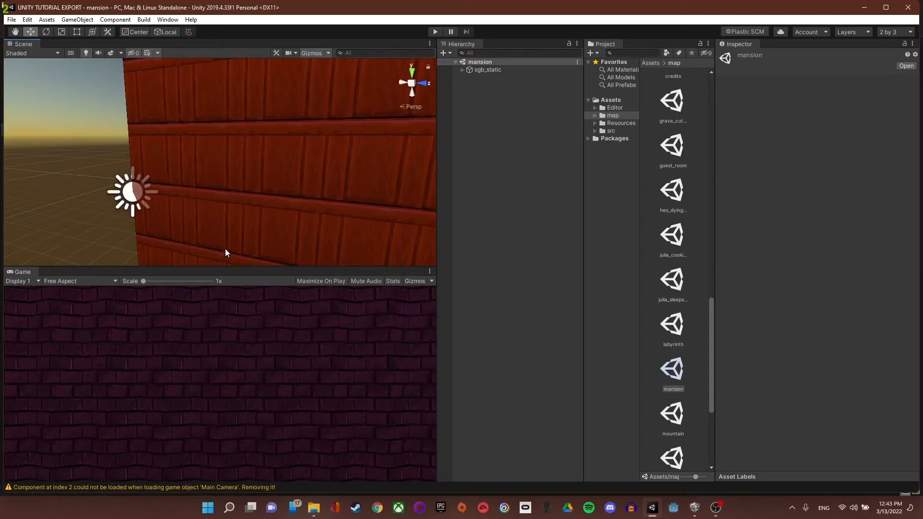
{"action": "right_click_drag", "start_coordinate": [244, 222], "coordinate": [292, 209]}
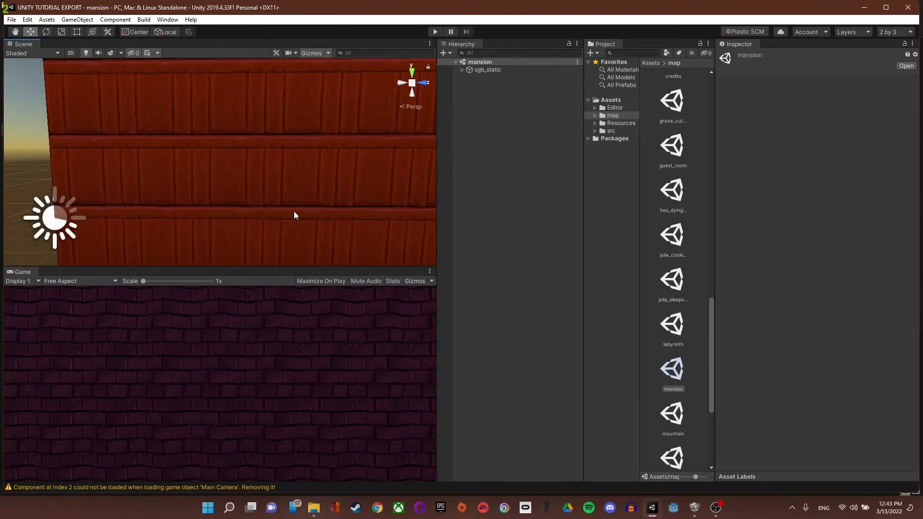
{"action": "scroll", "coordinate": [294, 212], "scroll_direction": "up", "scroll_amount": 6}
{"action": "right_click_drag", "start_coordinate": [294, 212], "coordinate": [424, 234]}
{"action": "scroll", "coordinate": [123, 191], "scroll_direction": "up", "scroll_amount": 3}
{"action": "scroll", "coordinate": [278, 201], "scroll_direction": "up", "scroll_amount": 5}
{"action": "scroll", "coordinate": [294, 204], "scroll_direction": "up", "scroll_amount": 2}
{"action": "right_click_drag", "start_coordinate": [295, 181], "coordinate": [140, 175]}
{"action": "right_click_drag", "start_coordinate": [245, 193], "coordinate": [253, 179]}
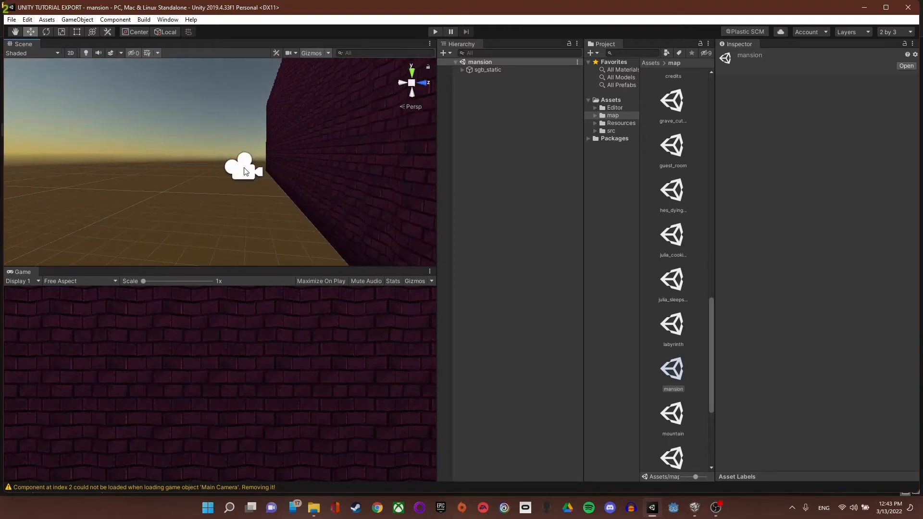
- Move the Main Camera inside the mansion onto the red-carpeted hall, at about X -30, Y 2.16, Z 8.13
{"action": "left_click", "coordinate": [245, 168]}
{"action": "right_click_drag", "start_coordinate": [231, 231], "coordinate": [254, 154]}
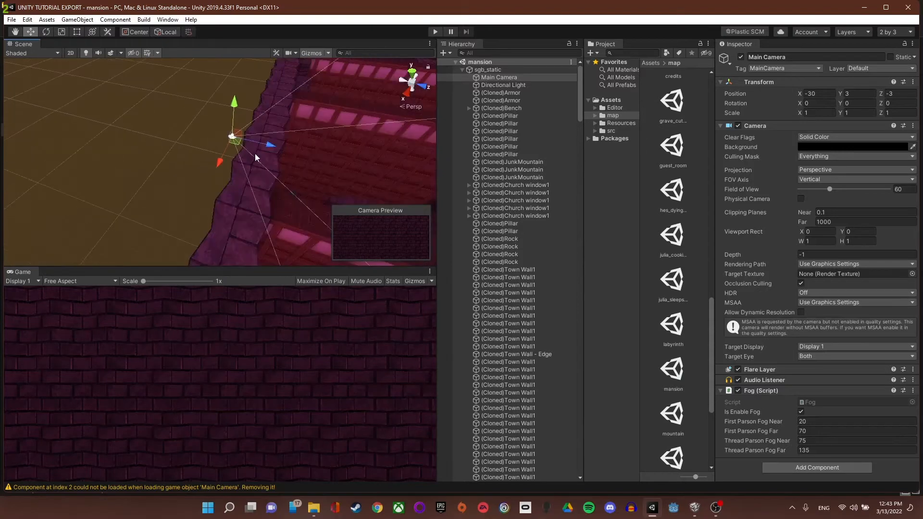
{"action": "left_click", "coordinate": [262, 144]}
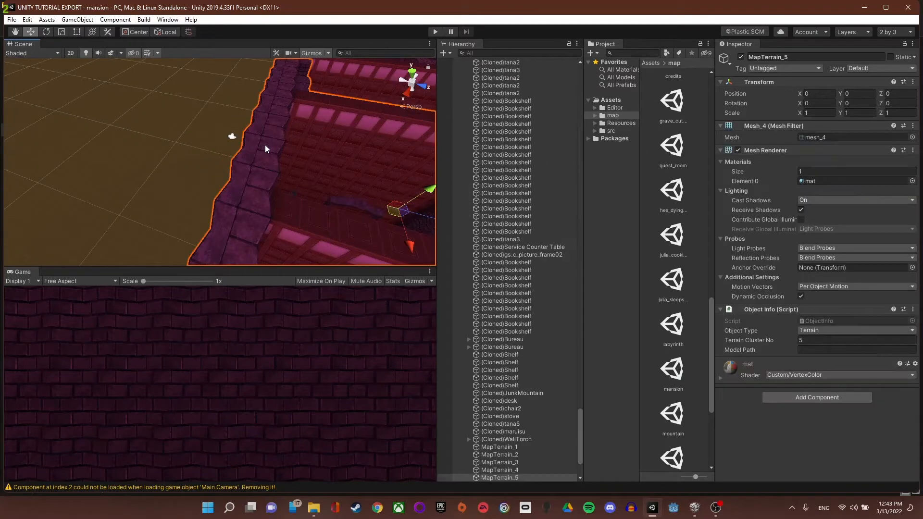
{"action": "left_click", "coordinate": [233, 138]}
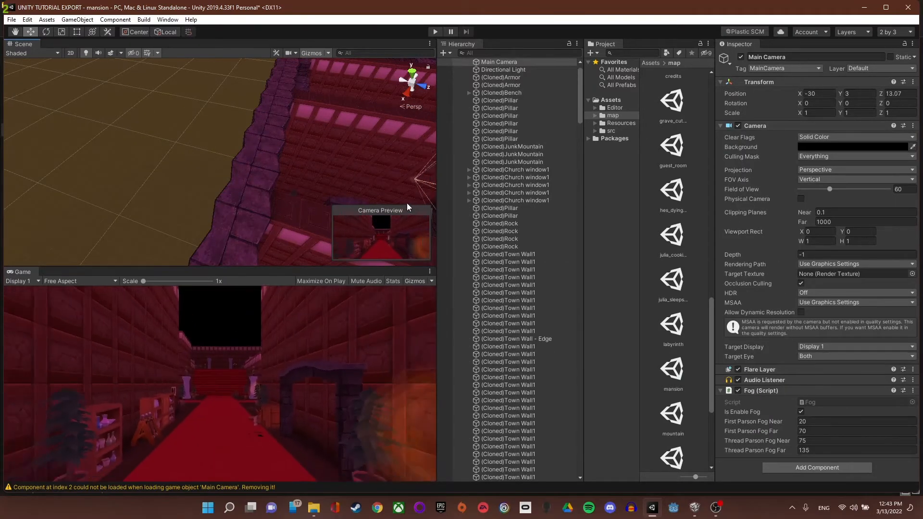
{"action": "left_click_drag", "start_coordinate": [406, 203], "coordinate": [373, 201]}
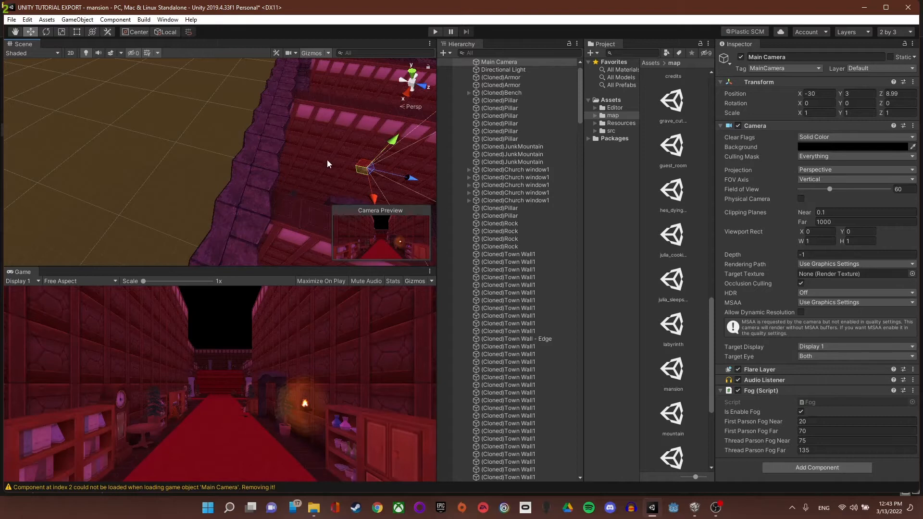
{"action": "left_click_drag", "start_coordinate": [389, 139], "coordinate": [387, 149]}
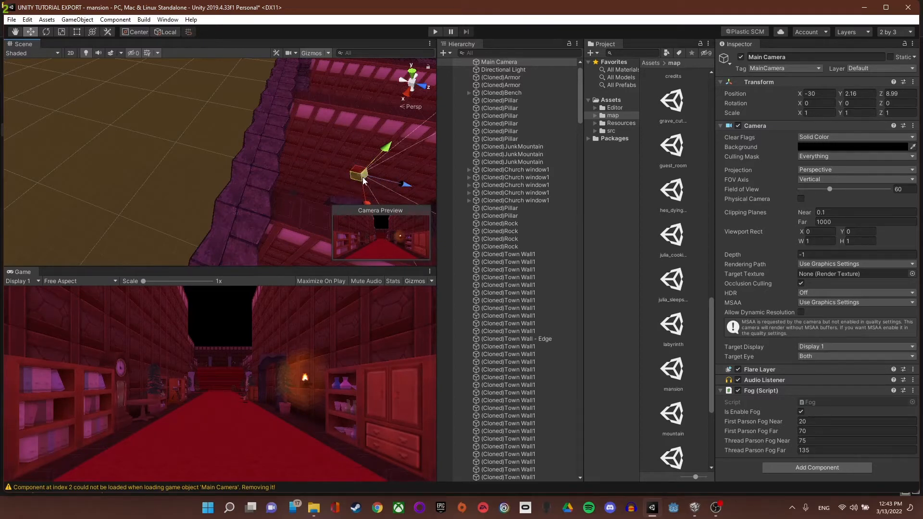
{"action": "left_click_drag", "start_coordinate": [402, 188], "coordinate": [391, 184]}
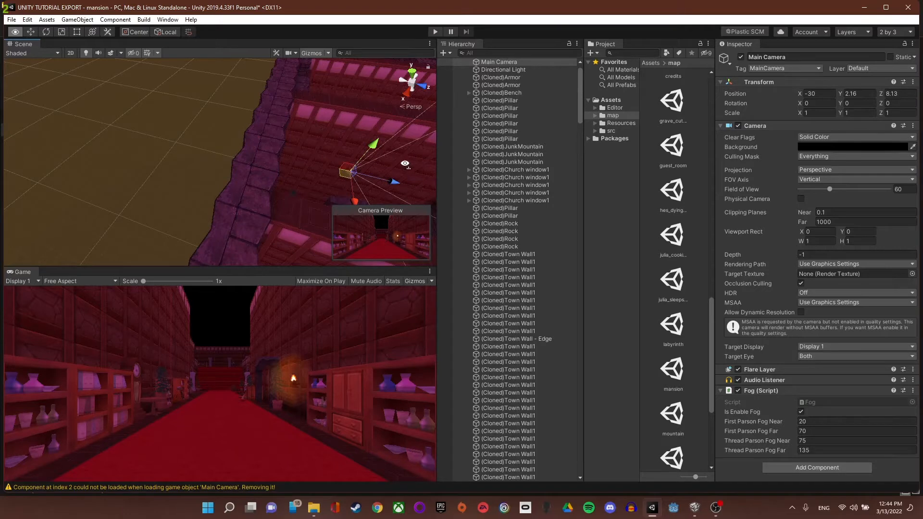
- Add a Point Light to the mansion's carpeted hall near the Main Camera
{"action": "left_click_drag", "start_coordinate": [348, 175], "coordinate": [223, 196], "text": "alt"}
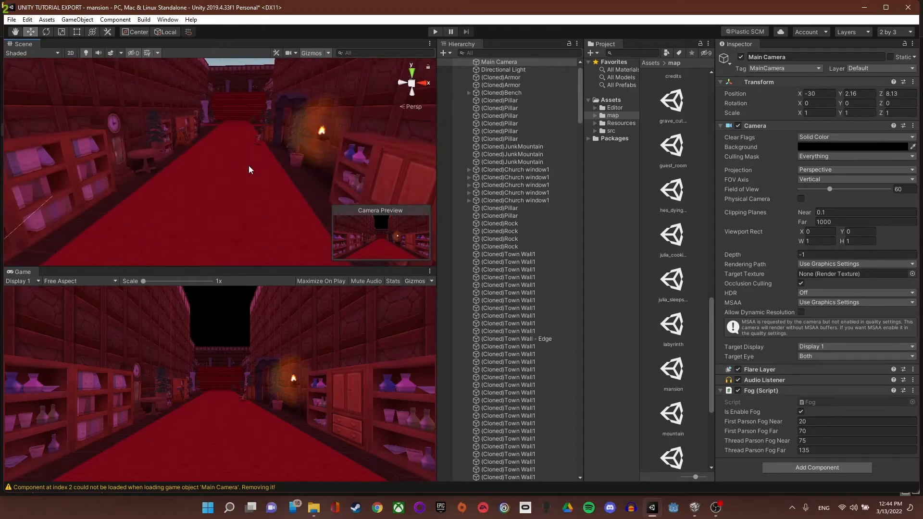
{"action": "left_click_drag", "start_coordinate": [239, 155], "coordinate": [648, 225], "text": "alt"}
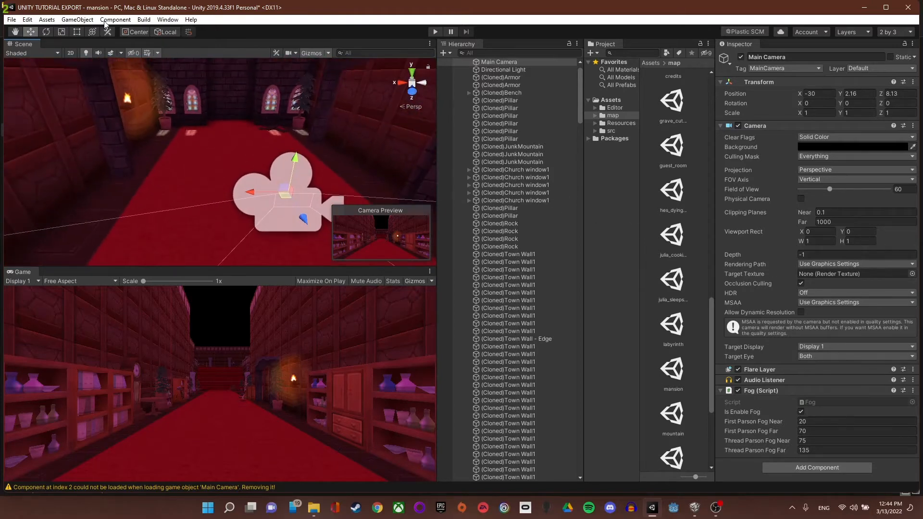
{"action": "left_click", "coordinate": [70, 20]}
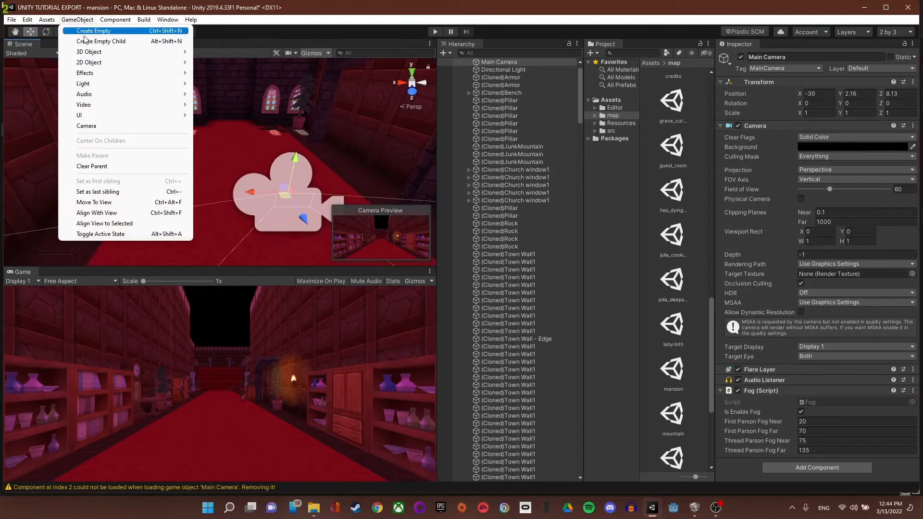
{"action": "mouse_move", "coordinate": [110, 87]}
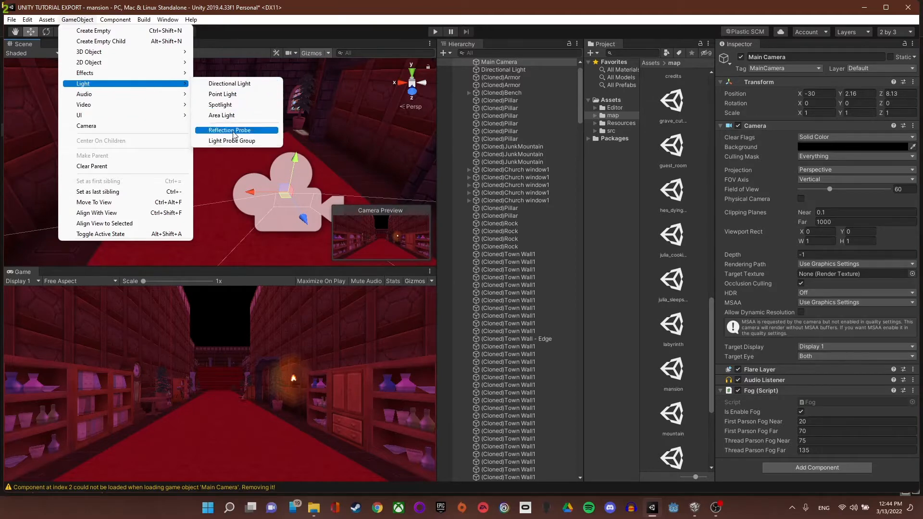
{"action": "left_click", "coordinate": [211, 94]}
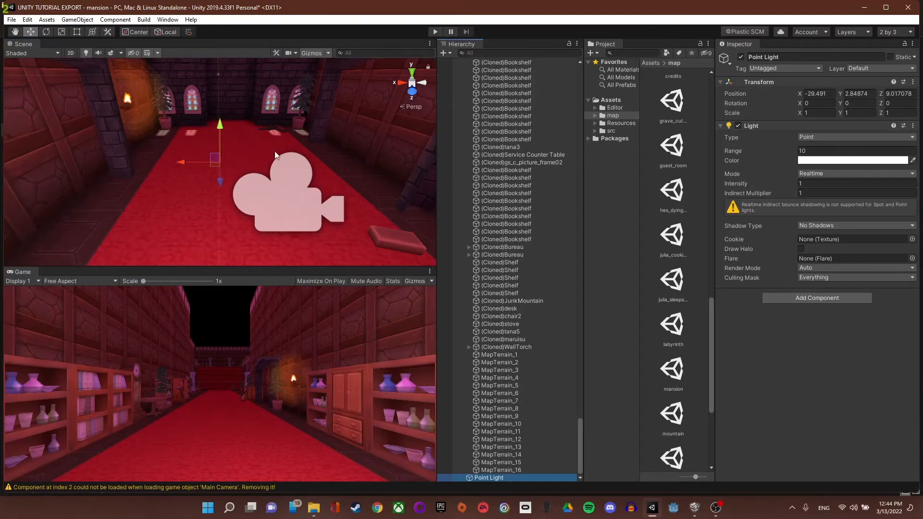
- Move the point light beside the wall torch near the stained-glass windows, at about X -28.62, Z 4.6
{"action": "right_click_drag", "start_coordinate": [275, 152], "coordinate": [262, 161]}
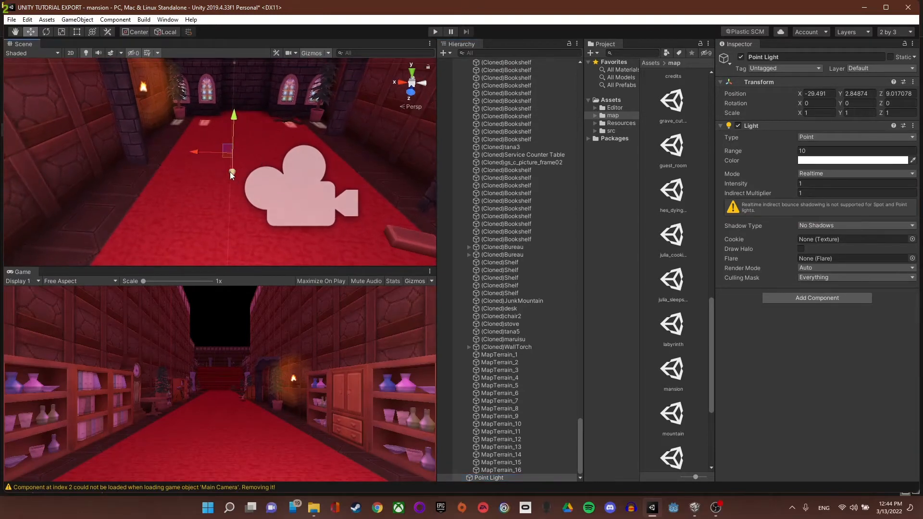
{"action": "left_click_drag", "start_coordinate": [231, 174], "coordinate": [201, 68]}
{"action": "right_click_drag", "start_coordinate": [295, 163], "coordinate": [277, 232]}
{"action": "scroll", "coordinate": [325, 120], "scroll_direction": "up", "scroll_amount": 5}
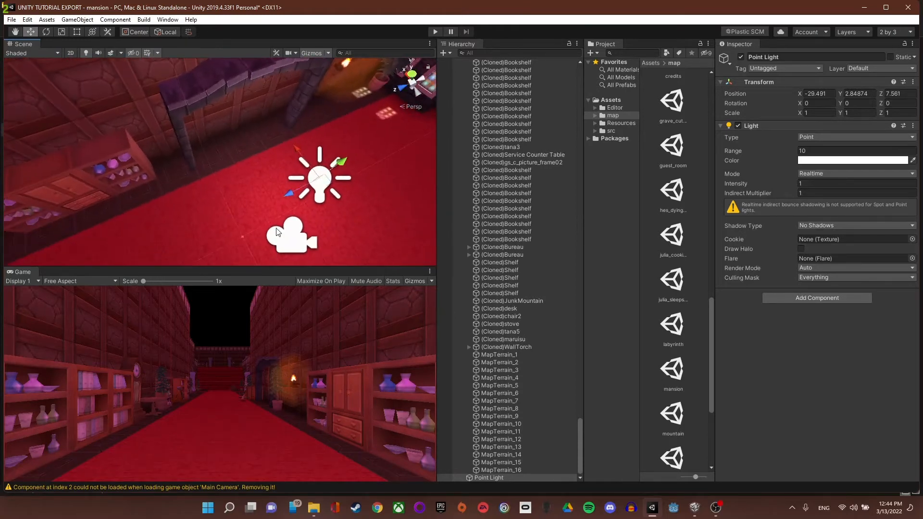
{"action": "left_click_drag", "start_coordinate": [287, 192], "coordinate": [382, 120]}
{"action": "key", "text": "f"}
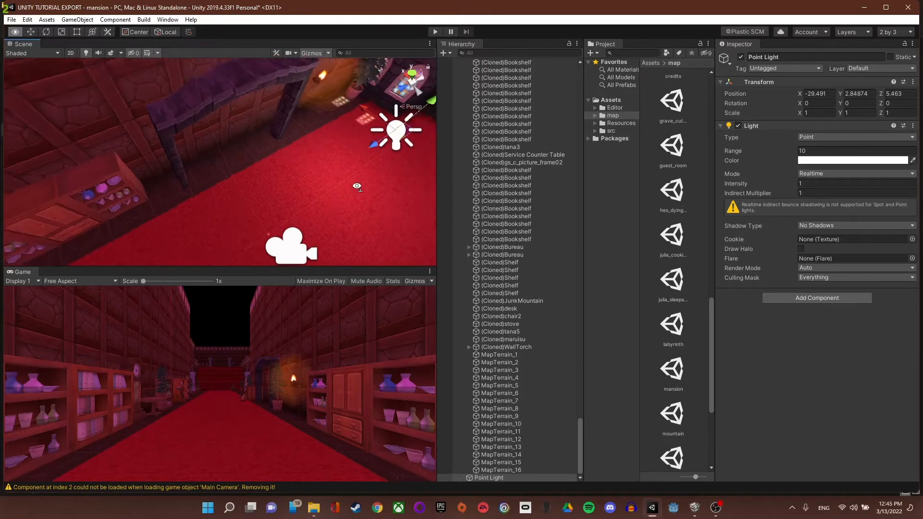
{"action": "scroll", "coordinate": [353, 171], "scroll_direction": "up", "scroll_amount": 4}
{"action": "right_click_drag", "start_coordinate": [353, 171], "coordinate": [244, 137]}
{"action": "left_click_drag", "start_coordinate": [243, 134], "coordinate": [230, 71]}
{"action": "right_click_drag", "start_coordinate": [230, 71], "coordinate": [178, 50]}
{"action": "scroll", "coordinate": [312, 193], "scroll_direction": "up", "scroll_amount": 3}
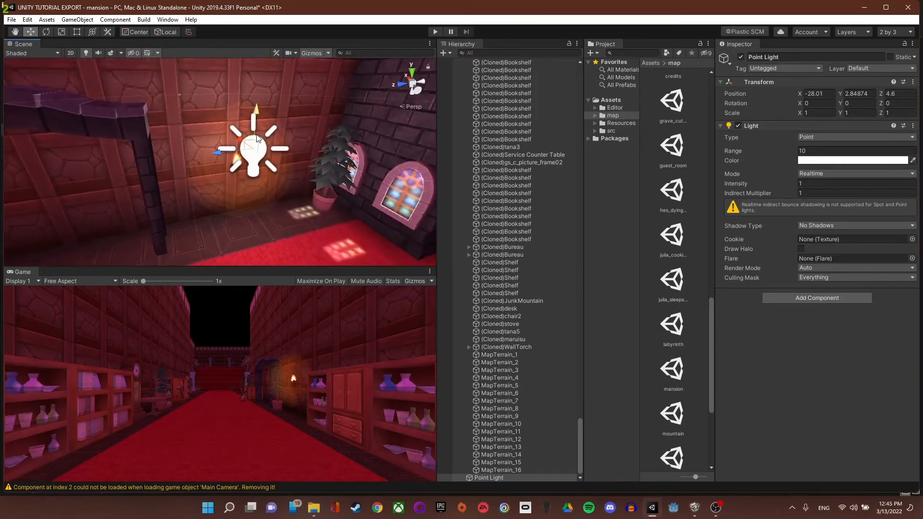
{"action": "left_click_drag", "start_coordinate": [240, 135], "coordinate": [251, 155]}
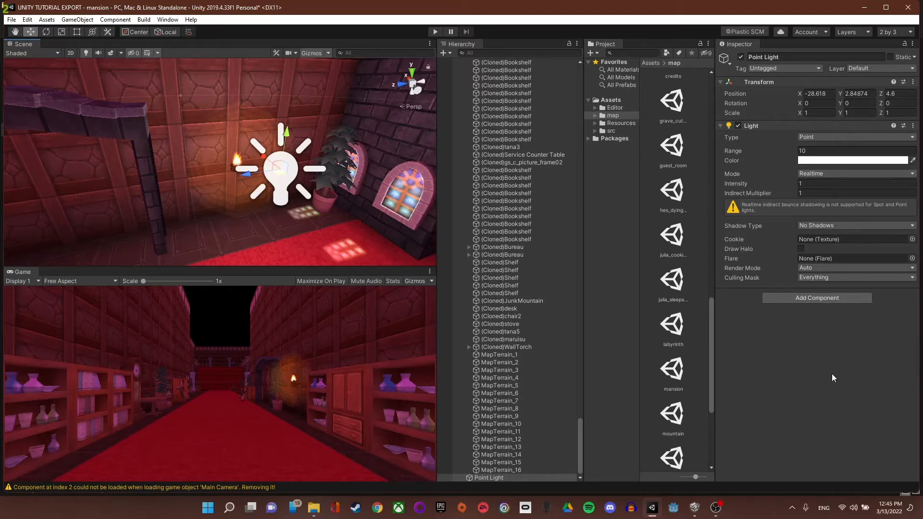
- Set the point light's shadow type to Soft Shadows and check the lighting around the archway and torch
{"action": "left_click", "coordinate": [806, 226]}
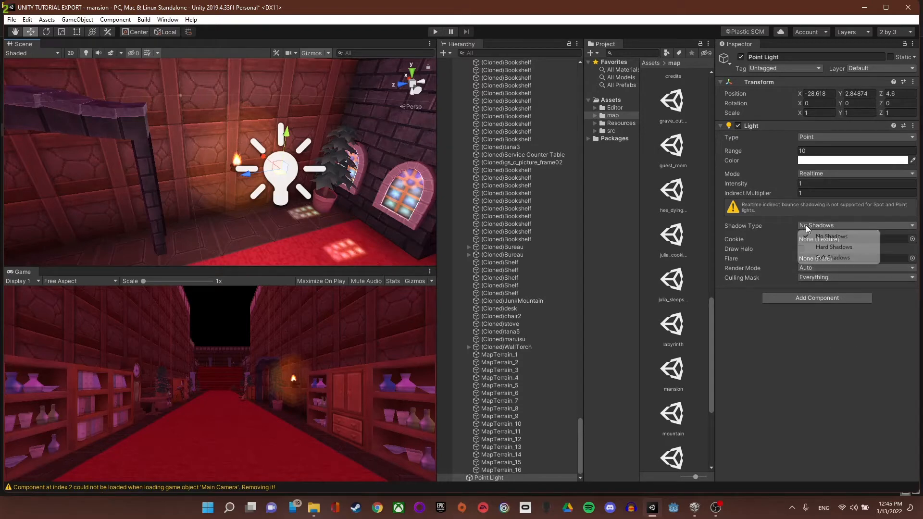
{"action": "left_click", "coordinate": [822, 258]}
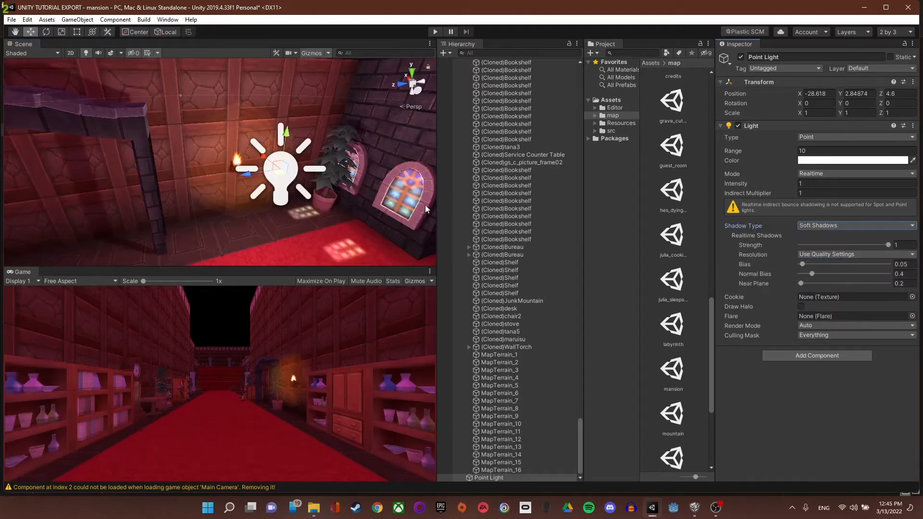
{"action": "right_click_drag", "start_coordinate": [368, 189], "coordinate": [228, 171]}
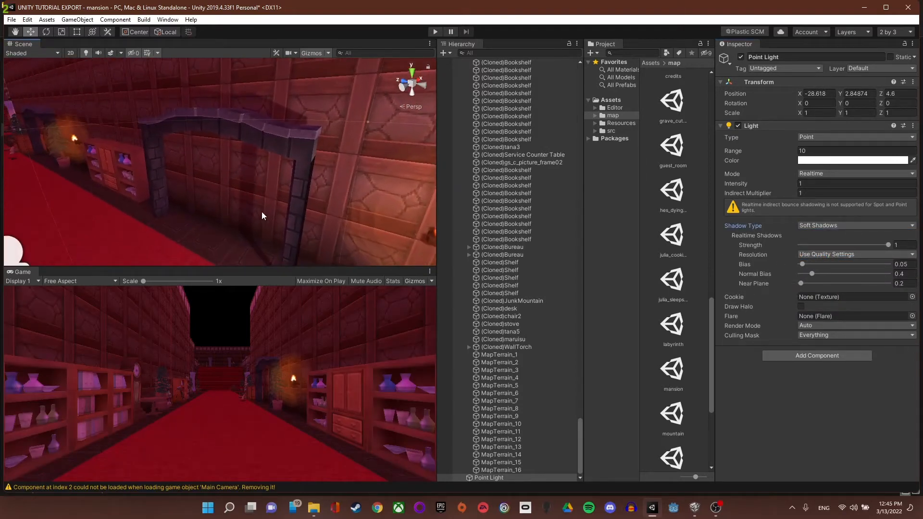
{"action": "right_click_drag", "start_coordinate": [300, 139], "coordinate": [100, 168]}
{"action": "right_click_drag", "start_coordinate": [309, 202], "coordinate": [700, 189]}
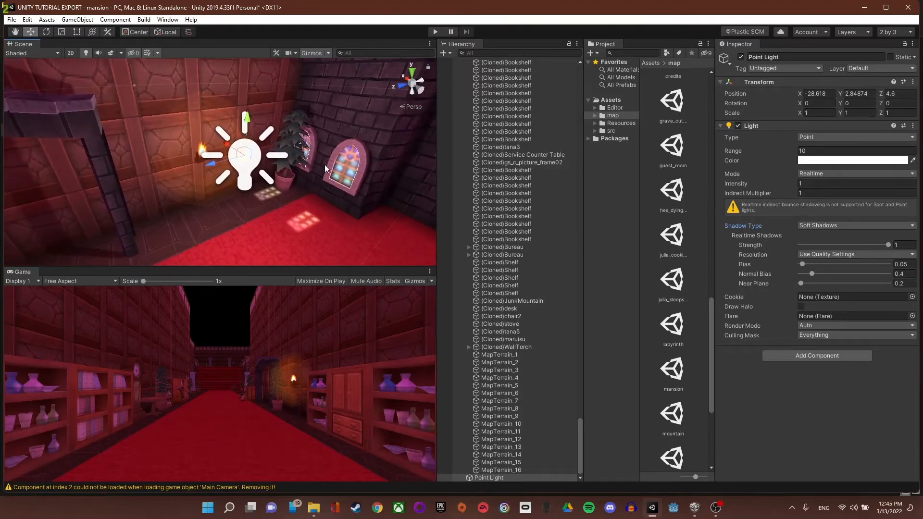
{"action": "right_click_drag", "start_coordinate": [325, 166], "coordinate": [295, 167]}
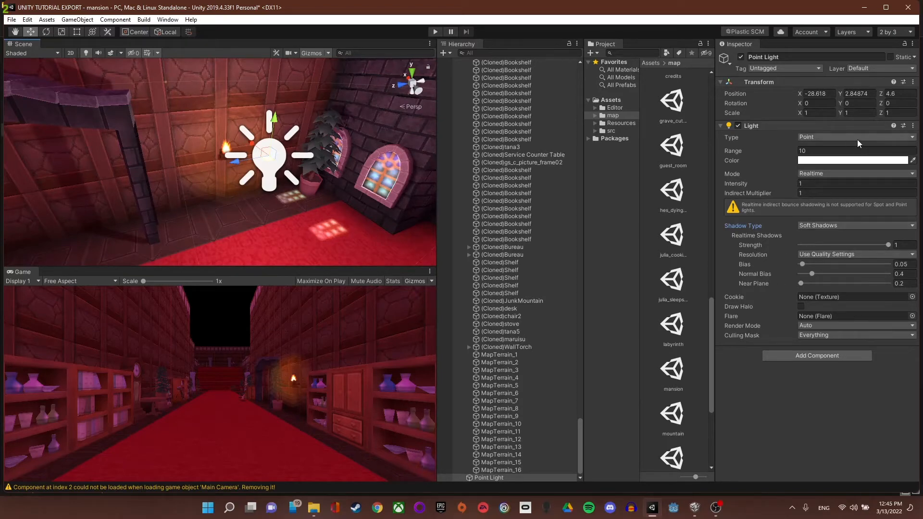
- Move the point light out from the wall in front of the torch, to about X -28.04, Z 4.59
{"action": "right_click_drag", "start_coordinate": [362, 172], "coordinate": [278, 165]}
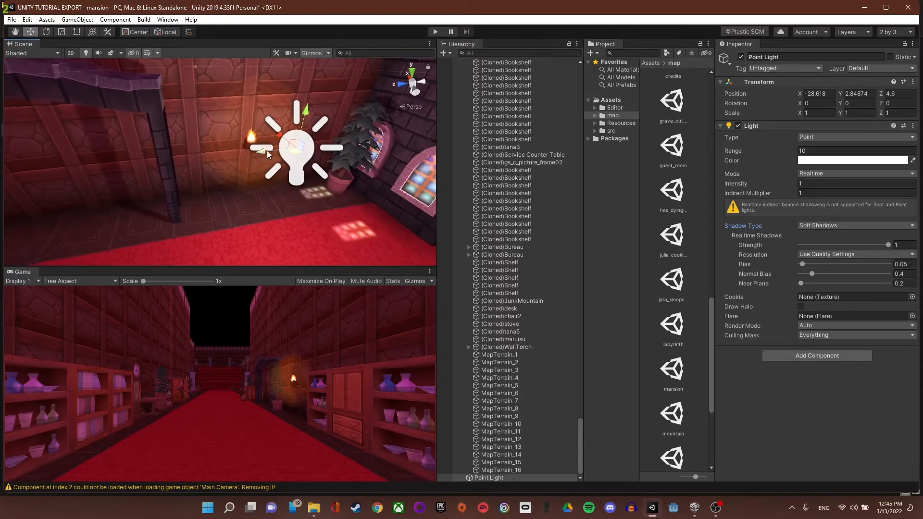
{"action": "left_click_drag", "start_coordinate": [263, 152], "coordinate": [214, 130]}
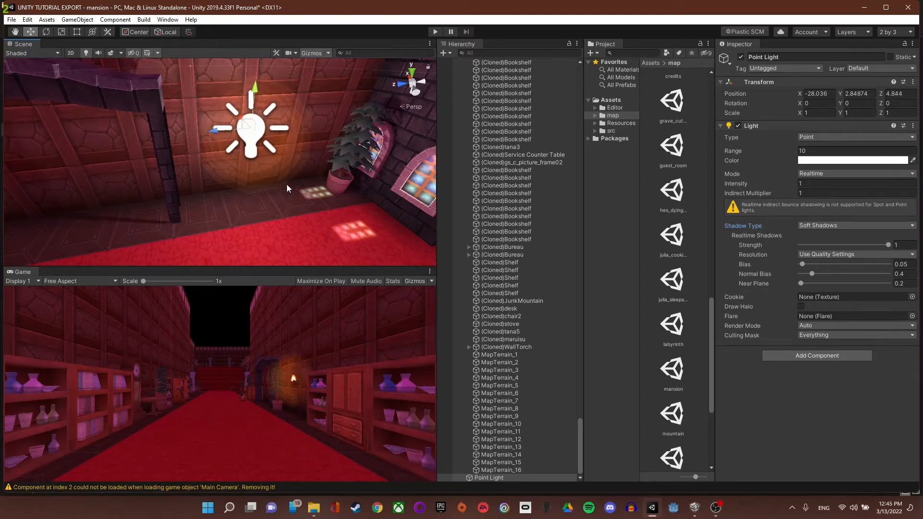
{"action": "right_click_drag", "start_coordinate": [287, 183], "coordinate": [176, 163]}
{"action": "left_click_drag", "start_coordinate": [148, 140], "coordinate": [174, 140]}
- Set the point light's color to orange, hex FFAB00
{"action": "left_click", "coordinate": [811, 160]}
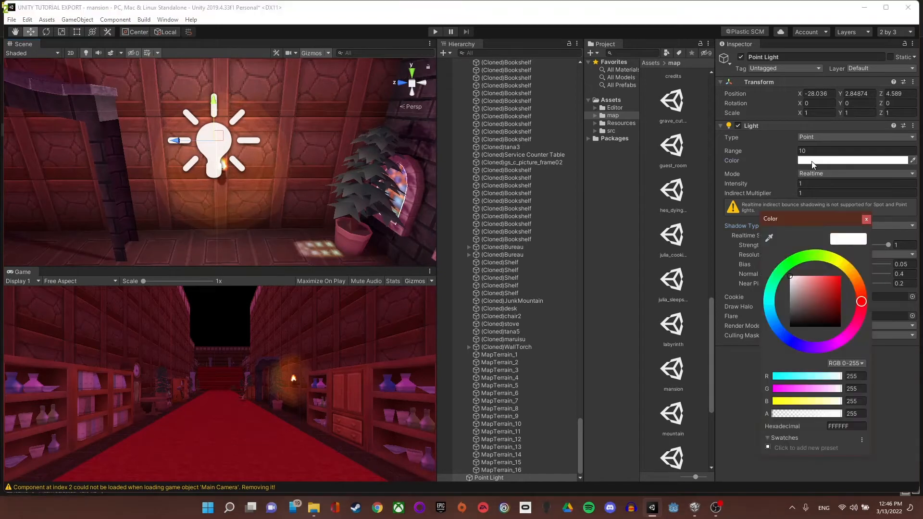
{"action": "left_click", "coordinate": [849, 270]}
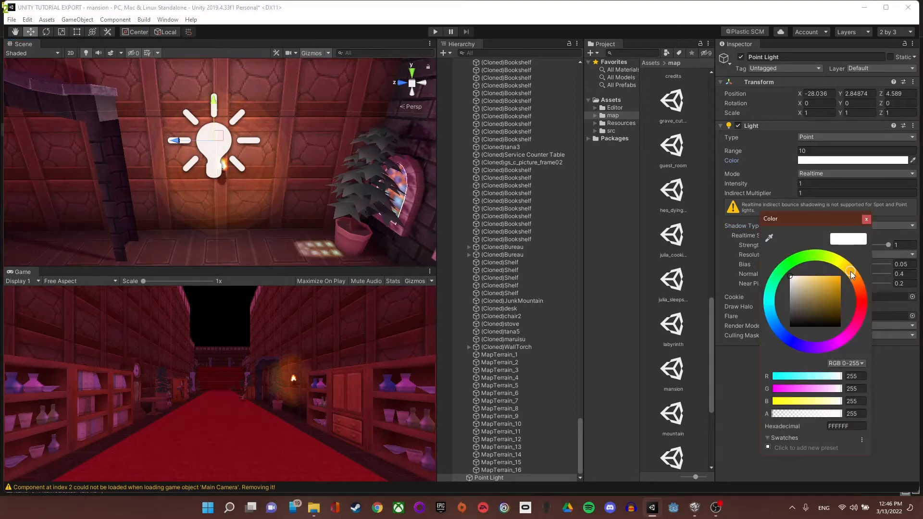
{"action": "left_click_drag", "start_coordinate": [824, 283], "coordinate": [847, 275]}
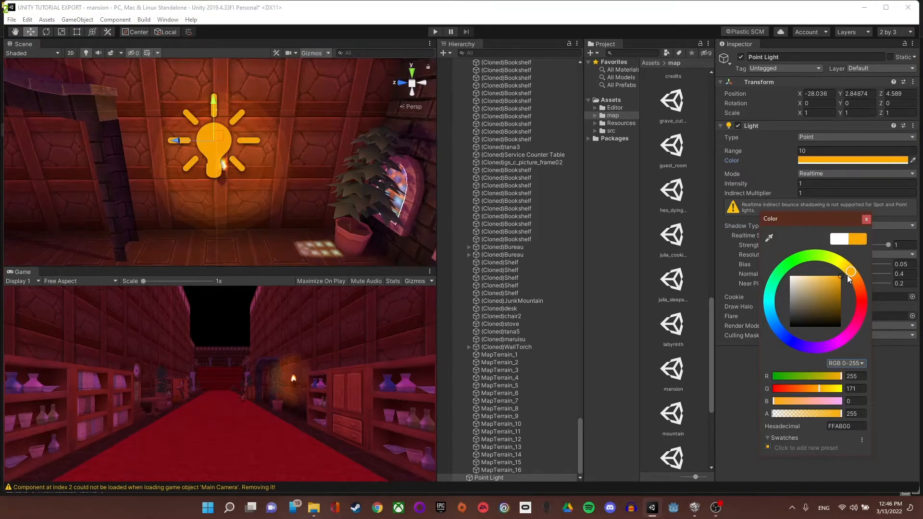
{"action": "left_click", "coordinate": [866, 219]}
- Duplicate the orange point light and move the copy along the wall past the archway, to about Z 7.79
{"action": "mouse_move", "coordinate": [318, 149]}
{"action": "right_mouse_down"}
{"action": "mouse_move", "coordinate": [106, 151]}
{"action": "mouse_move", "coordinate": [281, 168]}
{"action": "mouse_move", "coordinate": [198, 158]}
{"action": "mouse_move", "coordinate": [328, 163]}
{"action": "right_mouse_up"}
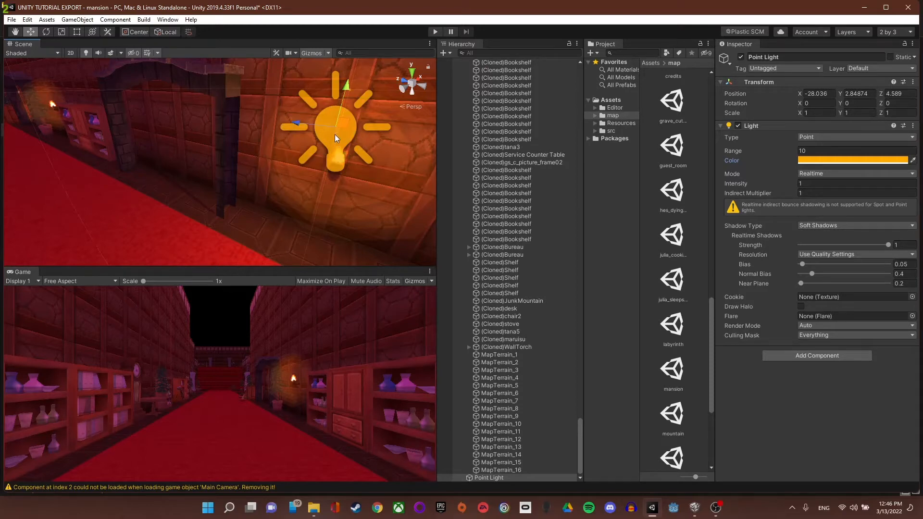
{"action": "key", "text": "ctrl+d"}
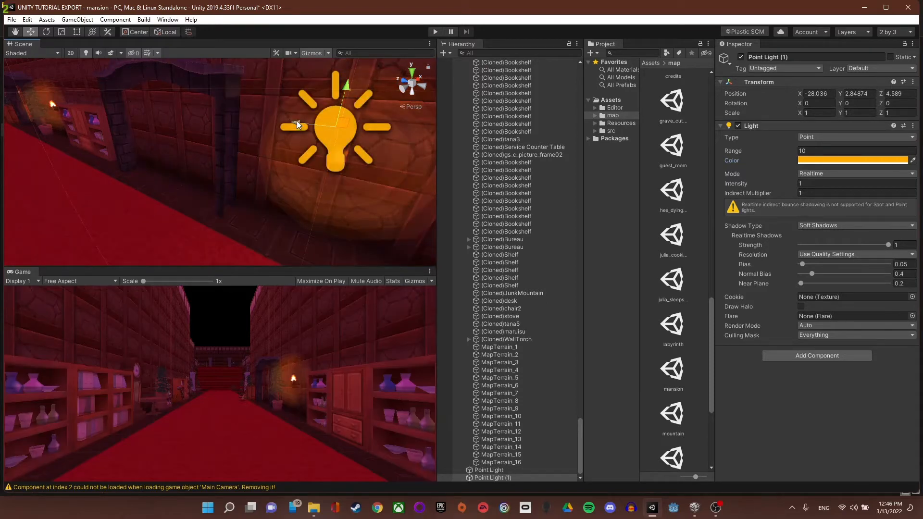
{"action": "left_click_drag", "start_coordinate": [296, 120], "coordinate": [110, 118]}
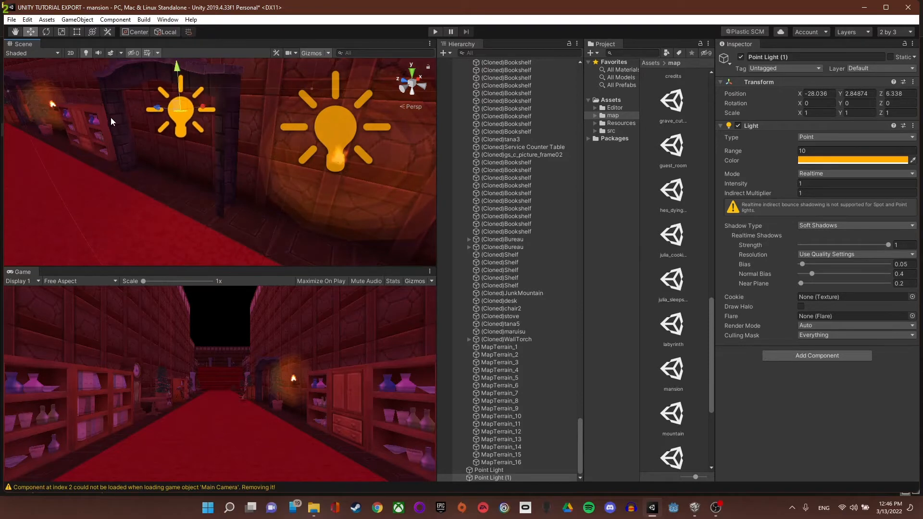
{"action": "right_click_drag", "start_coordinate": [185, 192], "coordinate": [510, 212]}
{"action": "scroll", "coordinate": [287, 186], "scroll_direction": "down", "scroll_amount": 5}
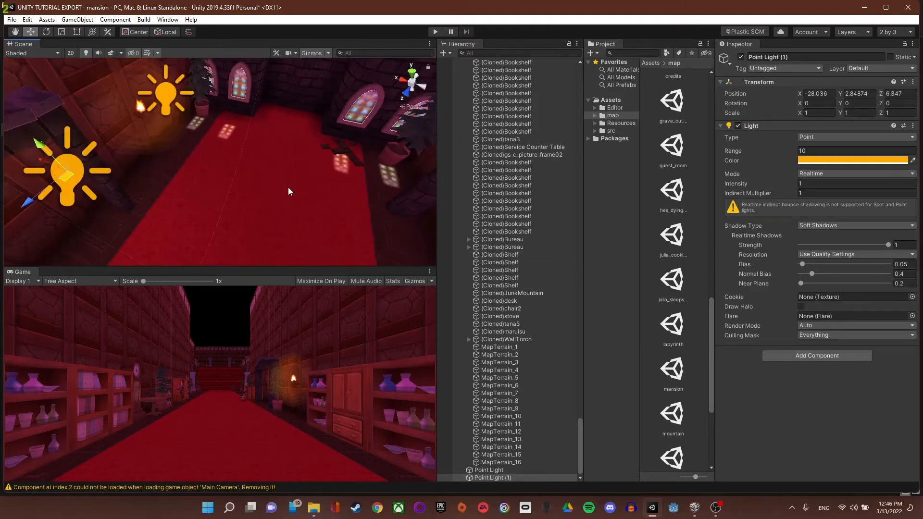
{"action": "right_click_drag", "start_coordinate": [287, 186], "coordinate": [175, 161]}
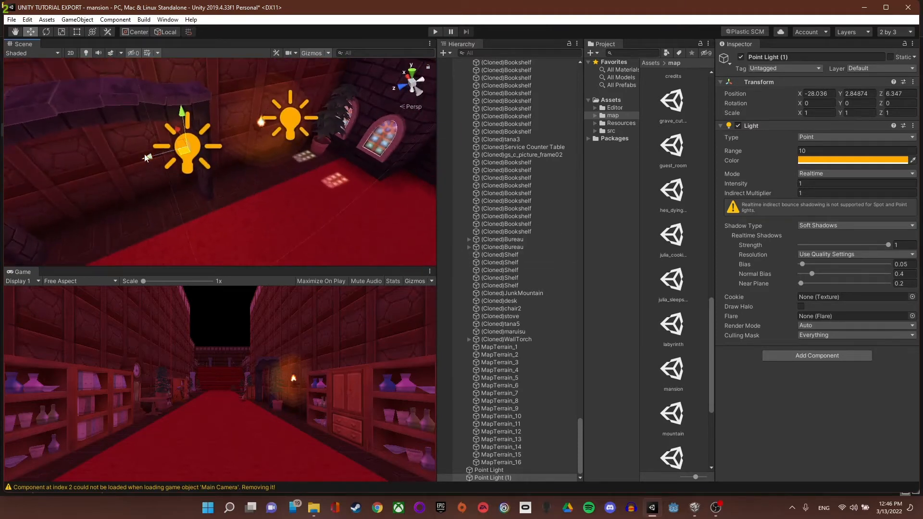
{"action": "left_click_drag", "start_coordinate": [146, 158], "coordinate": [38, 197]}
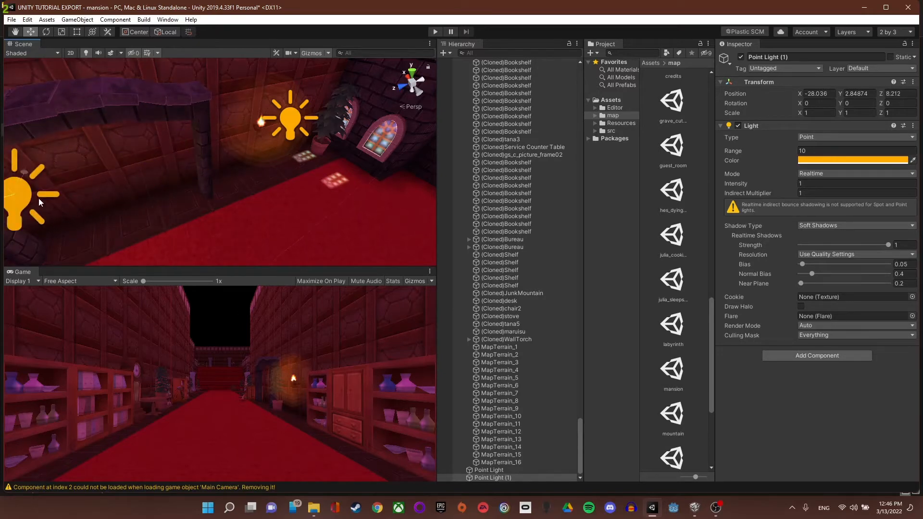
- Delete the Fire.000 glow mesh from the wall torch beside the original point light
{"action": "left_click", "coordinate": [263, 121]}
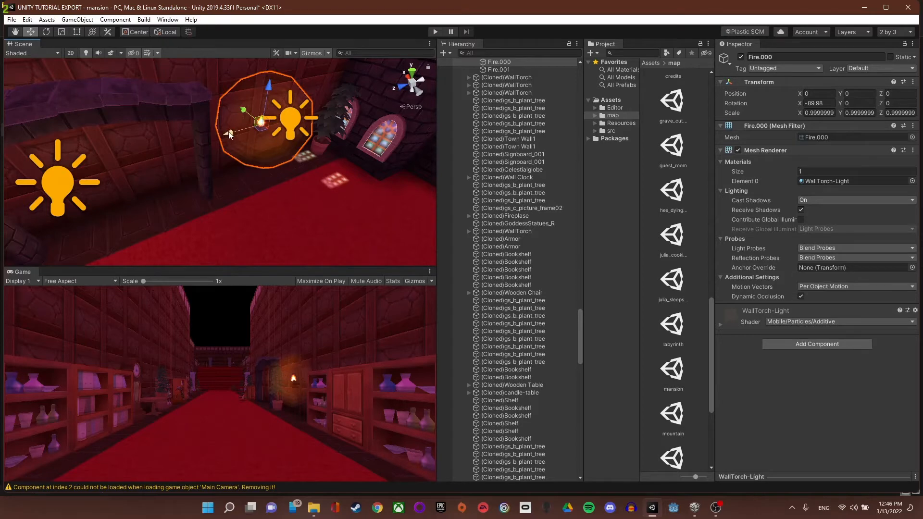
{"action": "mouse_move", "coordinate": [230, 135]}
{"action": "left_mouse_down"}
{"action": "mouse_move", "coordinate": [180, 149]}
{"action": "mouse_move", "coordinate": [228, 142]}
{"action": "left_mouse_up"}
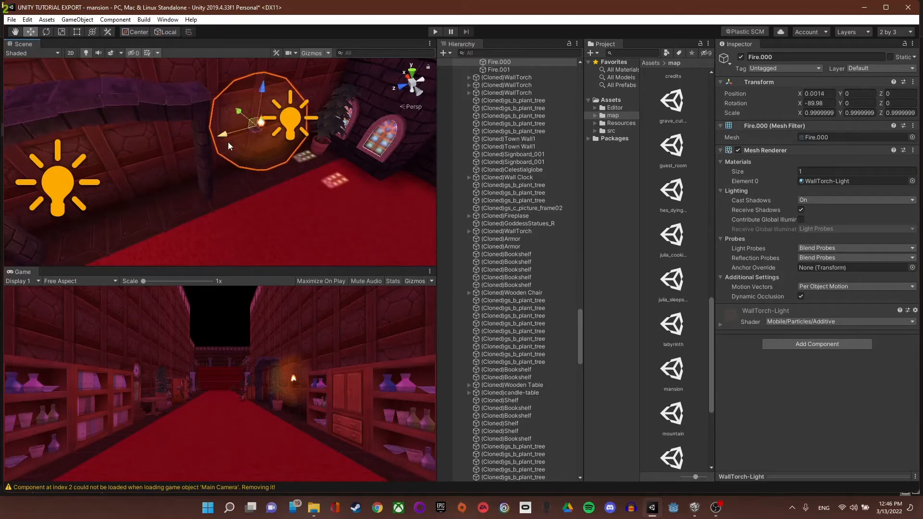
{"action": "left_click", "coordinate": [257, 141]}
- Shift the original point light along the wall to about Z 5.04
{"action": "left_click", "coordinate": [295, 122]}
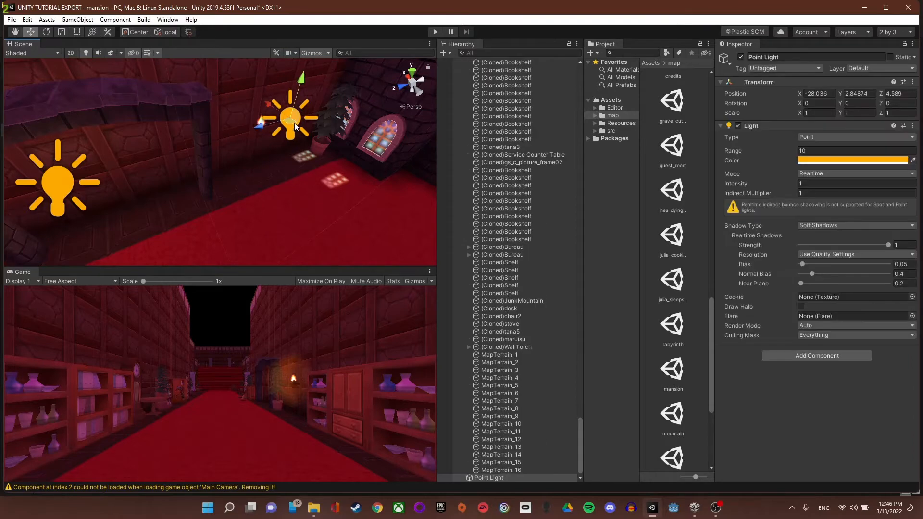
{"action": "left_click_drag", "start_coordinate": [258, 131], "coordinate": [242, 136]}
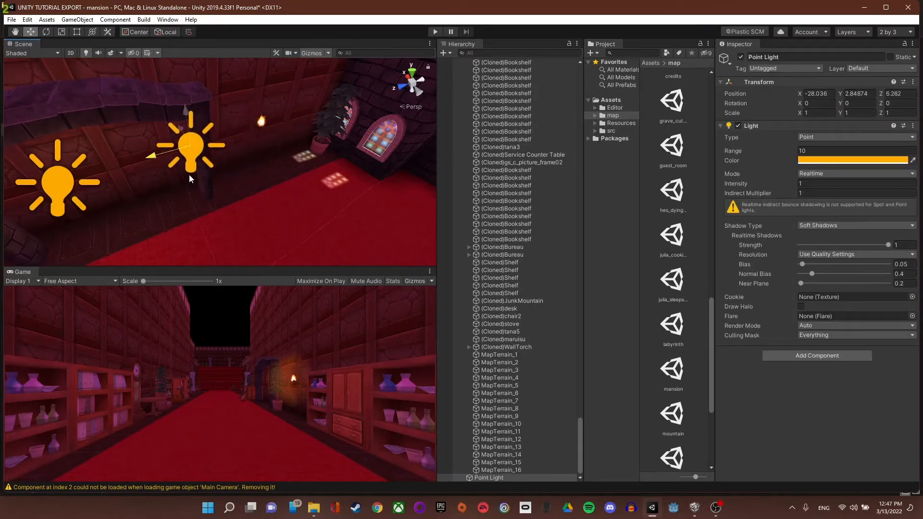
{"action": "left_click_drag", "start_coordinate": [186, 182], "coordinate": [243, 159]}
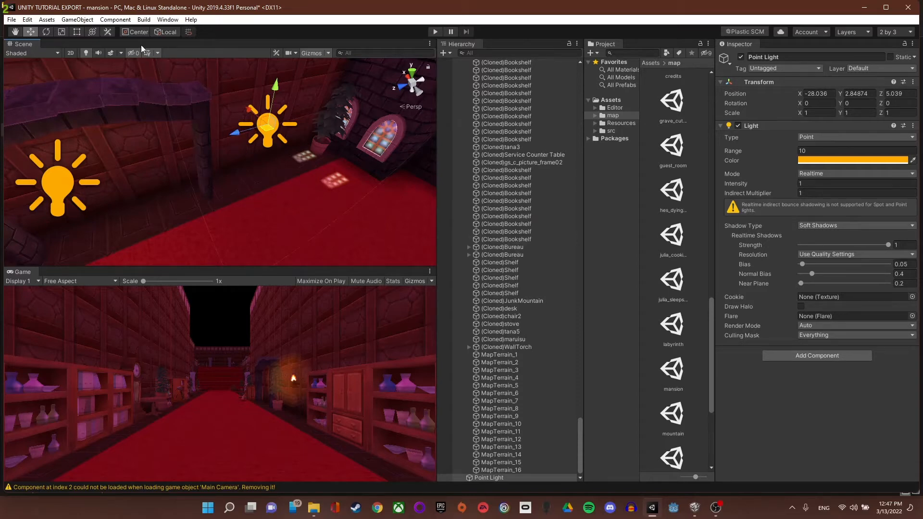
- Open the scene's Lighting Settings and examine the environment lighting, reflection and fog options
{"action": "left_click", "coordinate": [167, 20]}
{"action": "mouse_move", "coordinate": [214, 178]}
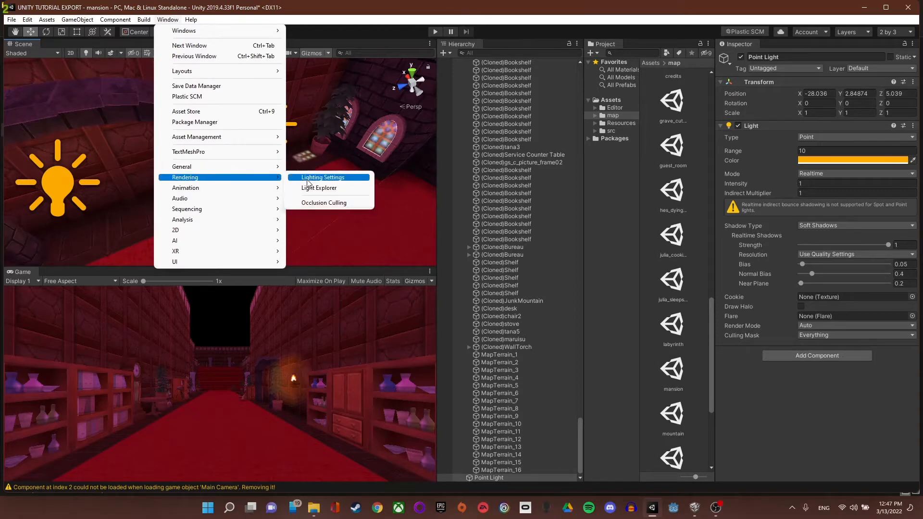
{"action": "left_click", "coordinate": [308, 177]}
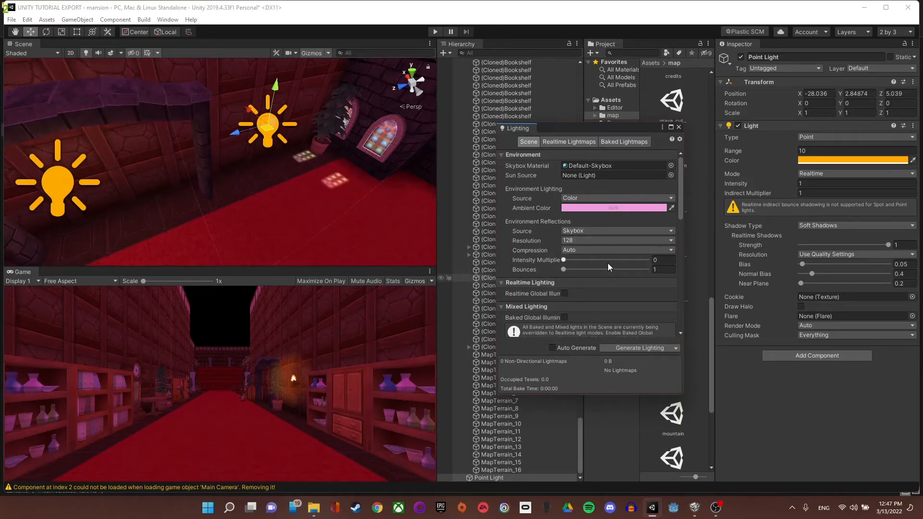
{"action": "scroll", "coordinate": [608, 267], "scroll_direction": "down", "scroll_amount": 6}
{"action": "scroll", "coordinate": [609, 270], "scroll_direction": "down", "scroll_amount": 8}
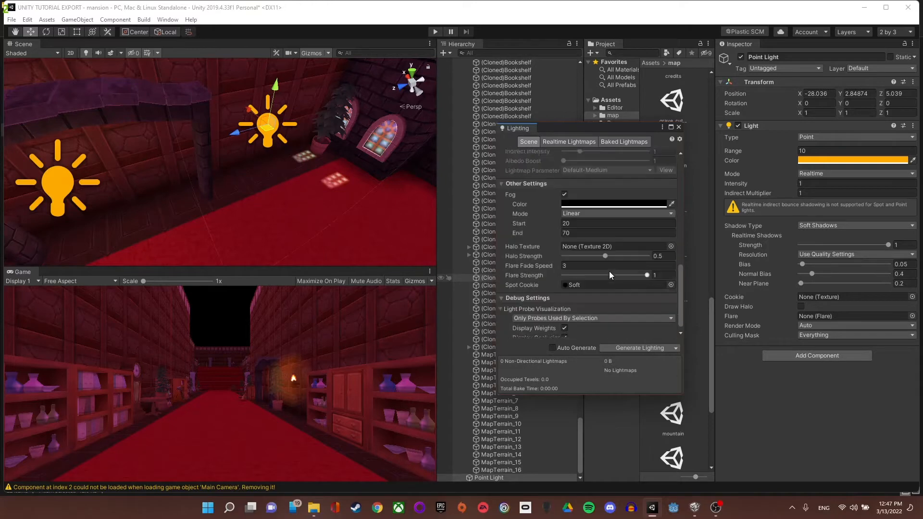
{"action": "scroll", "coordinate": [609, 271], "scroll_direction": "up", "scroll_amount": 12}
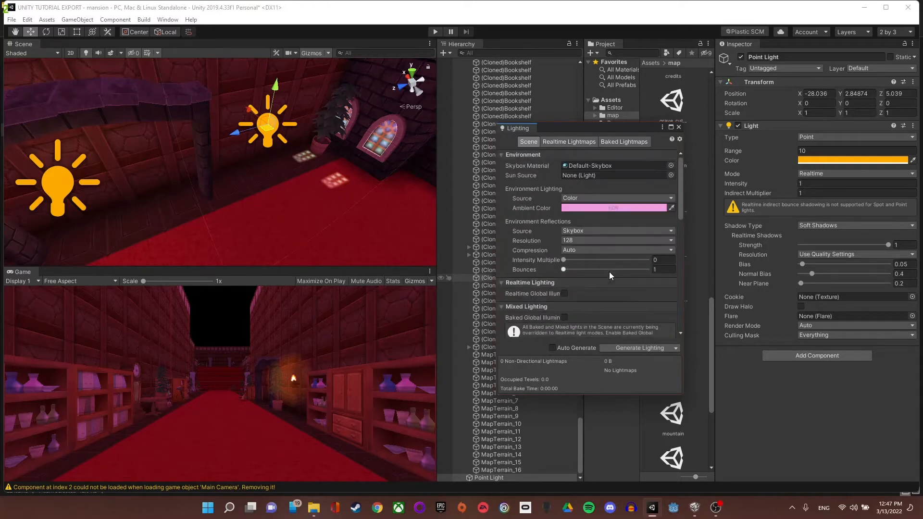
{"action": "left_click", "coordinate": [679, 127]}
- Set the Main Camera's rendering path to Deferred
{"action": "right_click_drag", "start_coordinate": [212, 159], "coordinate": [807, 234]}
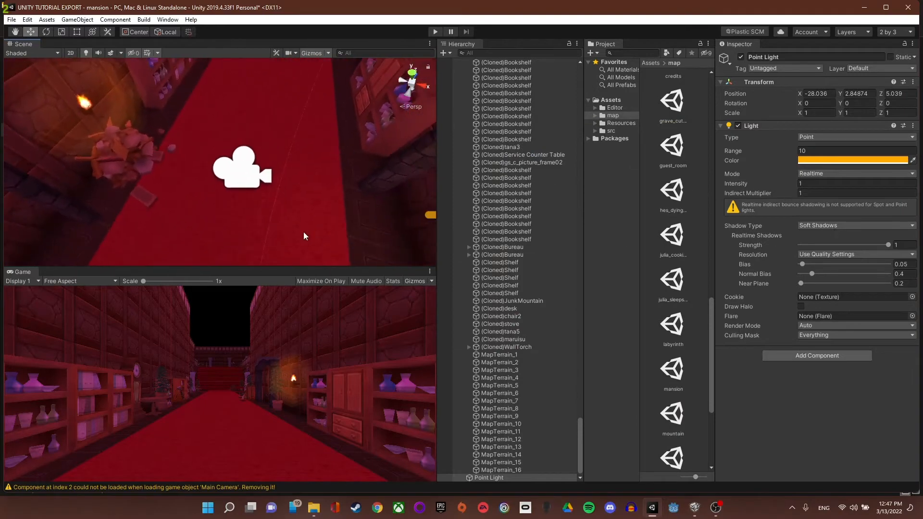
{"action": "left_click", "coordinate": [246, 180]}
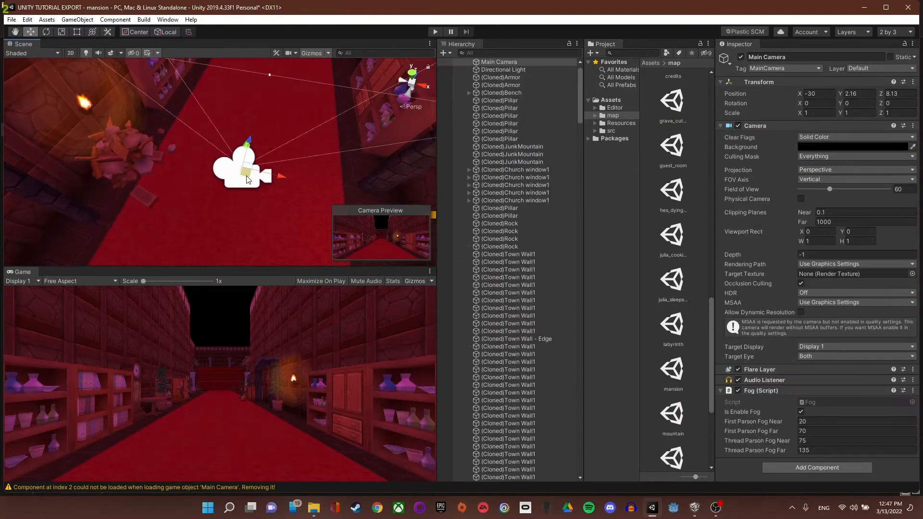
{"action": "left_click", "coordinate": [821, 263]}
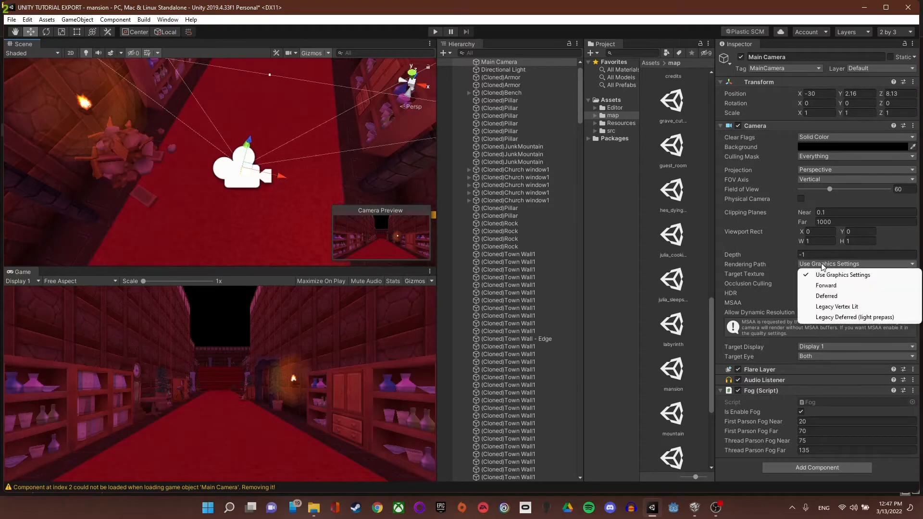
{"action": "left_click", "coordinate": [795, 265]}
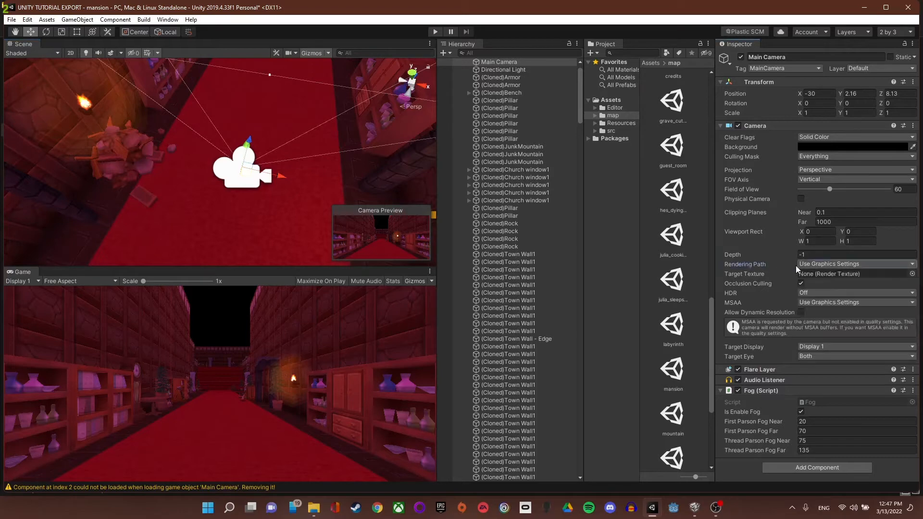
{"action": "left_click", "coordinate": [821, 265]}
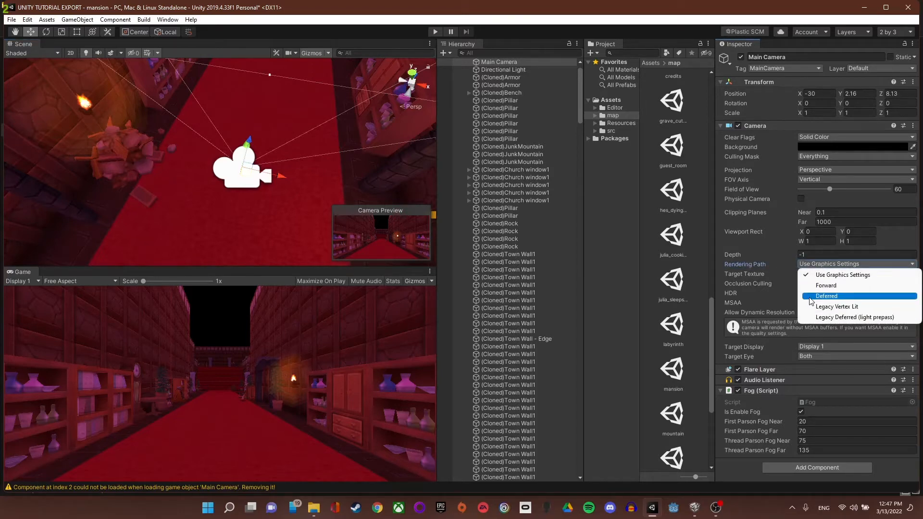
{"action": "left_click", "coordinate": [813, 296]}
- Examine how both point lights illuminate the hall's carpet, walls and archway with the camera's chosen rendering path
{"action": "right_click_drag", "start_coordinate": [337, 144], "coordinate": [639, 169]}
{"action": "right_click_drag", "start_coordinate": [345, 165], "coordinate": [188, 185]}
{"action": "left_click", "coordinate": [826, 267]}
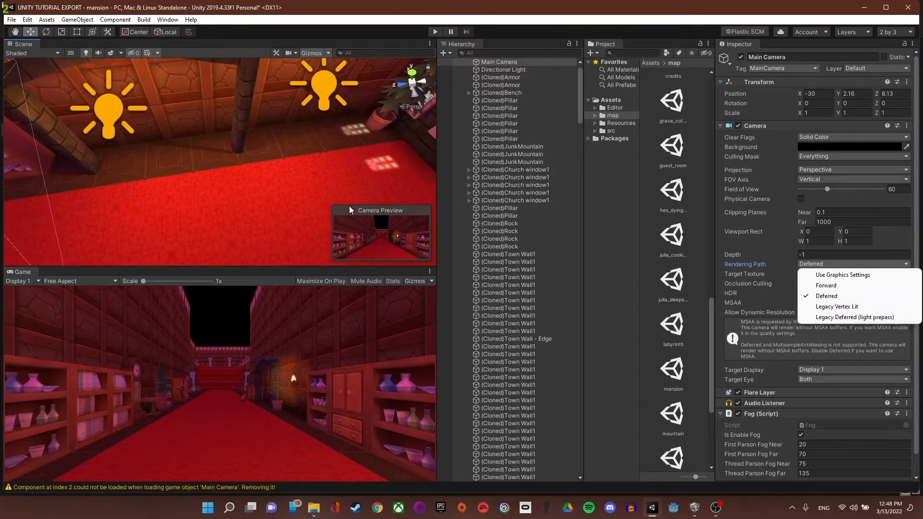
{"action": "left_click", "coordinate": [849, 298]}
{"action": "right_click_drag", "start_coordinate": [323, 212], "coordinate": [273, 164]}
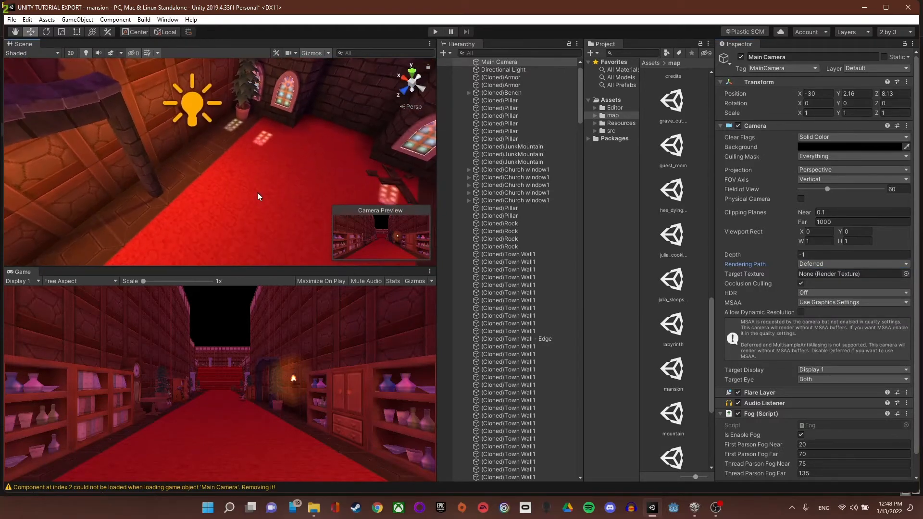
{"action": "right_click_drag", "start_coordinate": [258, 196], "coordinate": [80, 162]}
{"action": "left_click", "coordinate": [84, 151]}
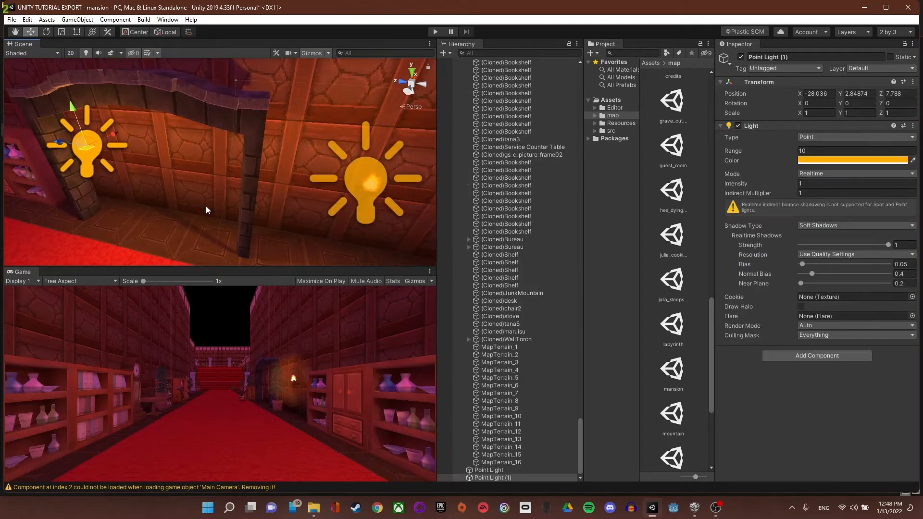
{"action": "right_click_drag", "start_coordinate": [205, 205], "coordinate": [400, 196]}
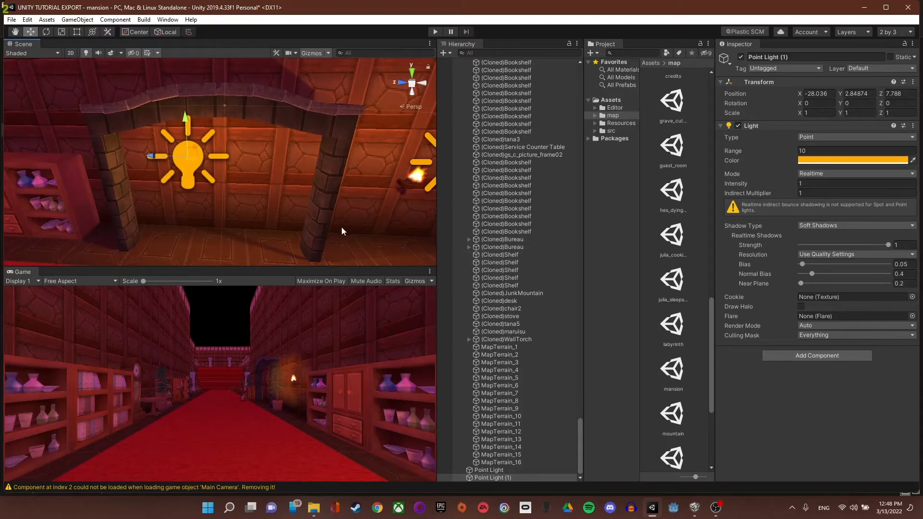
{"action": "right_click_drag", "start_coordinate": [341, 231], "coordinate": [559, 185]}
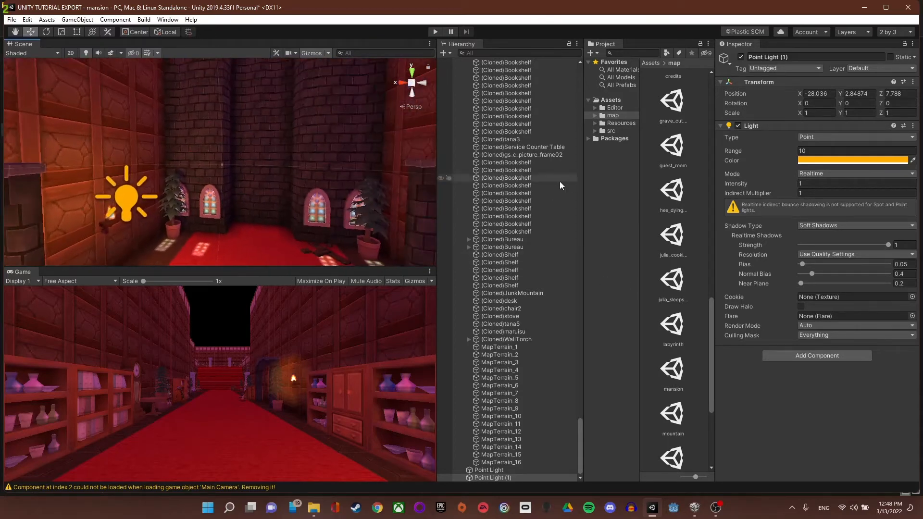
- Delete the Fire.000 glow mesh from the wall torch beside the pottery shelf
{"action": "right_click_drag", "start_coordinate": [309, 185], "coordinate": [145, 99]}
{"action": "scroll", "coordinate": [304, 162], "scroll_direction": "up", "scroll_amount": 3}
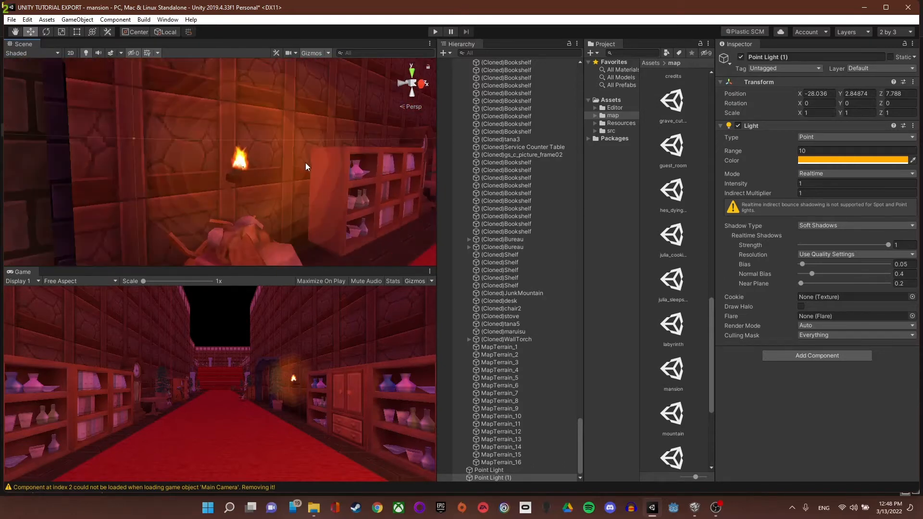
{"action": "left_click", "coordinate": [280, 178]}
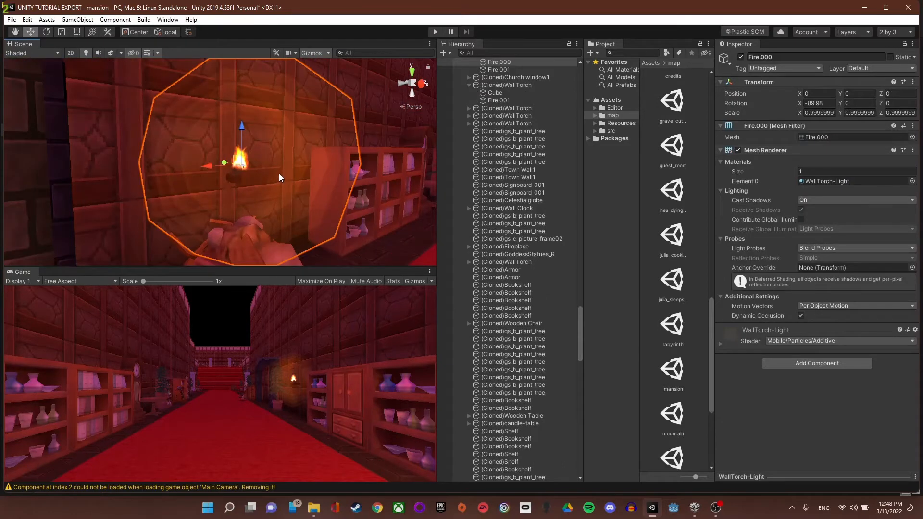
{"action": "left_click", "coordinate": [279, 174]}
- Select the wall torch's Cube mesh and examine the torch and the surrounding hall from several angles
{"action": "left_click", "coordinate": [235, 180]}
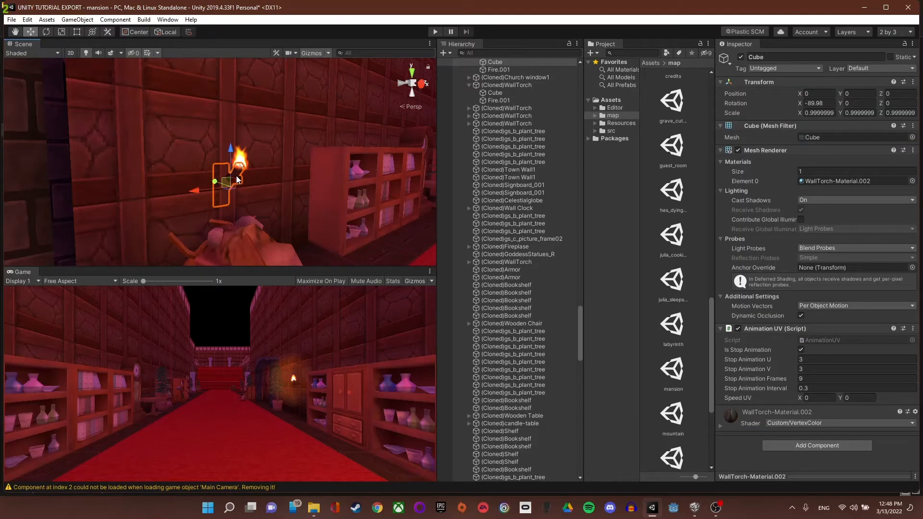
{"action": "right_click_drag", "start_coordinate": [233, 182], "coordinate": [479, 176]}
{"action": "key", "text": "f"}
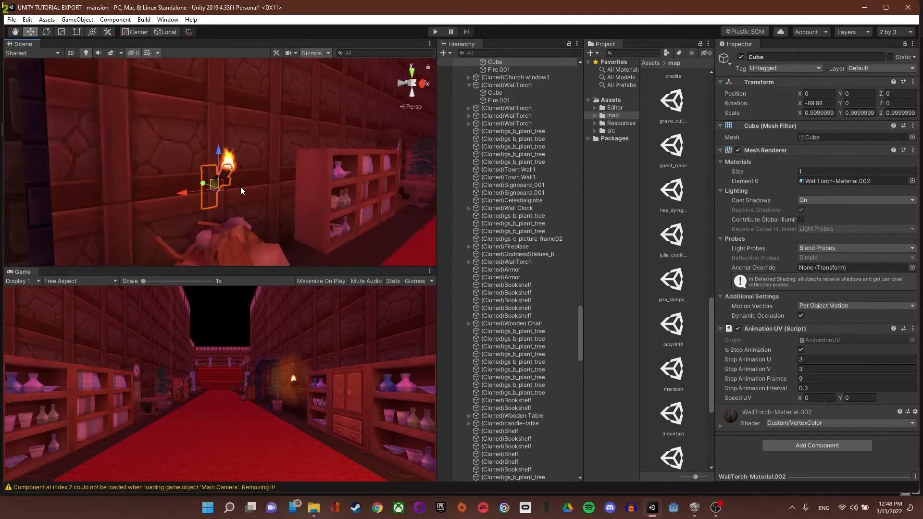
{"action": "right_click_drag", "start_coordinate": [273, 219], "coordinate": [299, 224]}
{"action": "scroll", "coordinate": [193, 191], "scroll_direction": "up", "scroll_amount": 5}
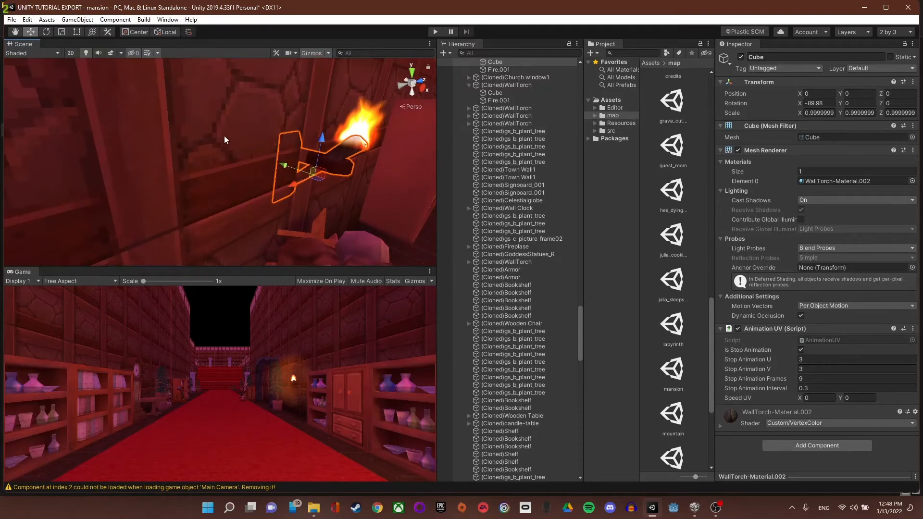
{"action": "right_click_drag", "start_coordinate": [224, 136], "coordinate": [166, 265]}
{"action": "right_click_drag", "start_coordinate": [289, 173], "coordinate": [133, 103]}
{"action": "right_click_drag", "start_coordinate": [304, 171], "coordinate": [123, 154]}
{"action": "right_click_drag", "start_coordinate": [175, 174], "coordinate": [270, 164]}
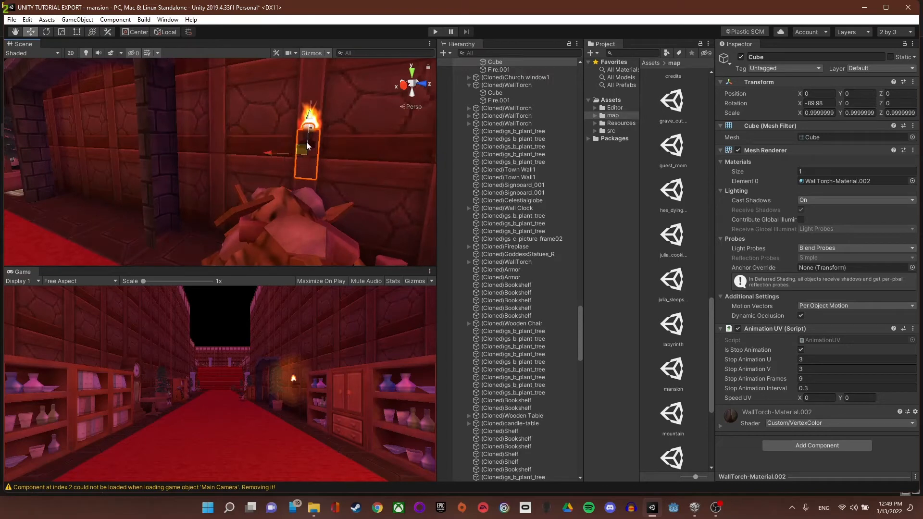
{"action": "right_click_drag", "start_coordinate": [214, 138], "coordinate": [243, 112]}
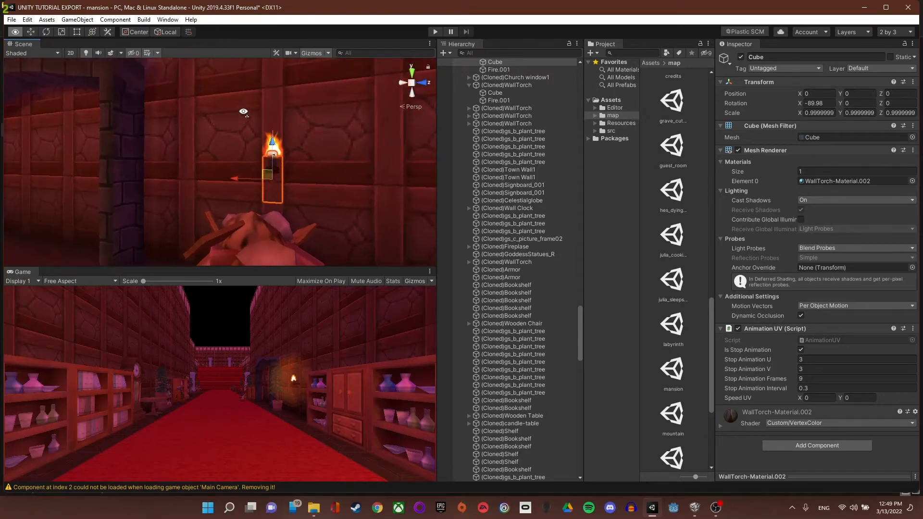
{"action": "right_click_drag", "start_coordinate": [262, 148], "coordinate": [658, 147]}
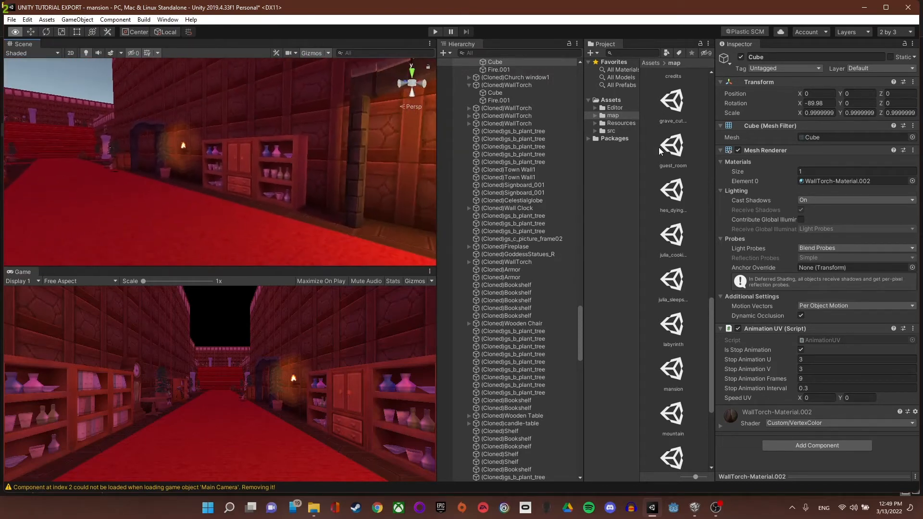
{"action": "right_click_drag", "start_coordinate": [325, 223], "coordinate": [463, 212]}
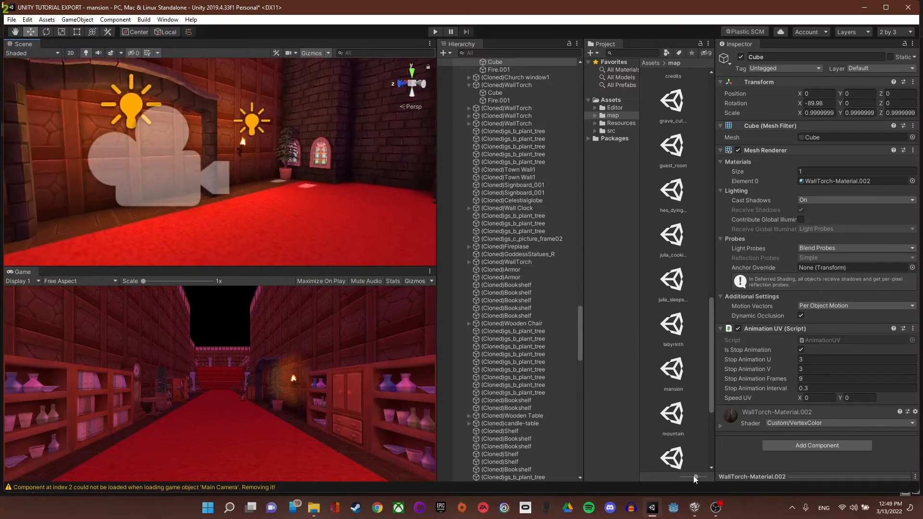
- Switch to SMILE GAME BUILDER, close the Utilities dialog and locate the barrel on the mansion corridor's red carpet
{"action": "left_click", "coordinate": [696, 510]}
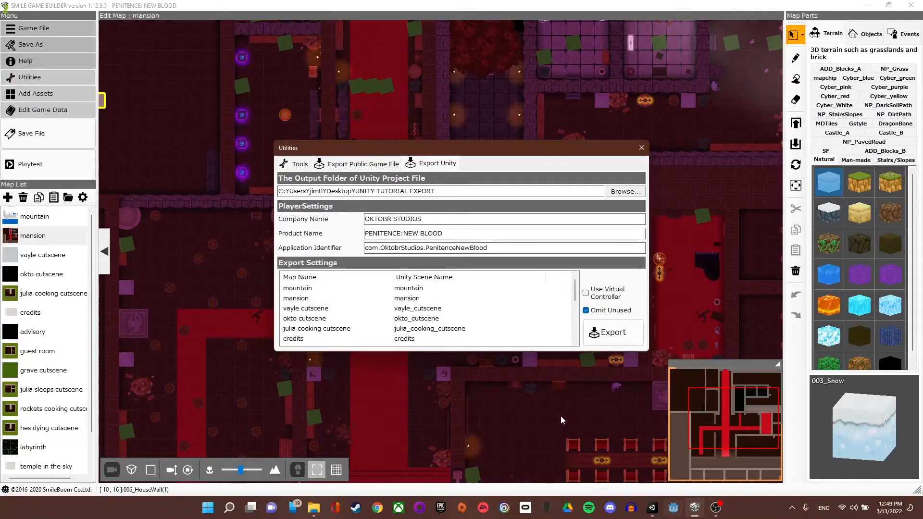
{"action": "left_click", "coordinate": [638, 148]}
{"action": "right_click_drag", "start_coordinate": [381, 373], "coordinate": [389, 446]}
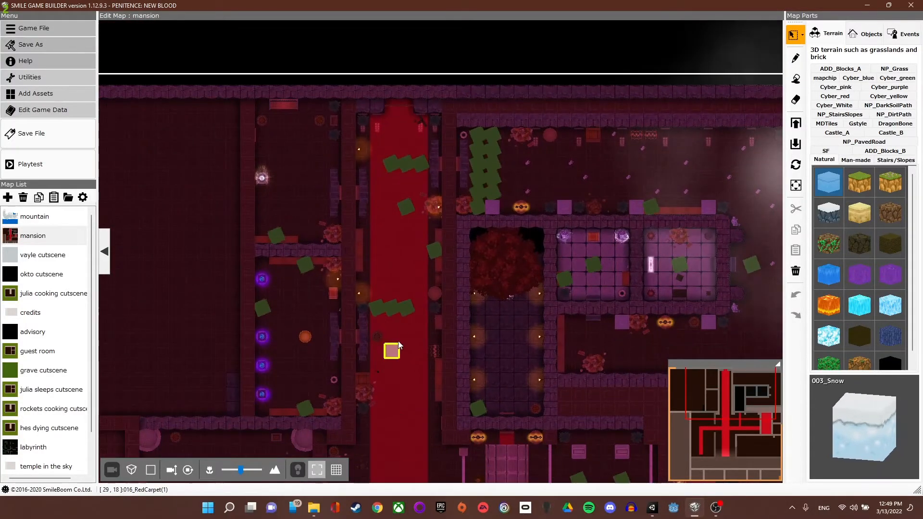
{"action": "scroll", "coordinate": [404, 262], "scroll_direction": "up", "scroll_amount": 4}
{"action": "scroll", "coordinate": [404, 263], "scroll_direction": "up", "scroll_amount": 4}
{"action": "right_click_drag", "start_coordinate": [370, 256], "coordinate": [346, 249]}
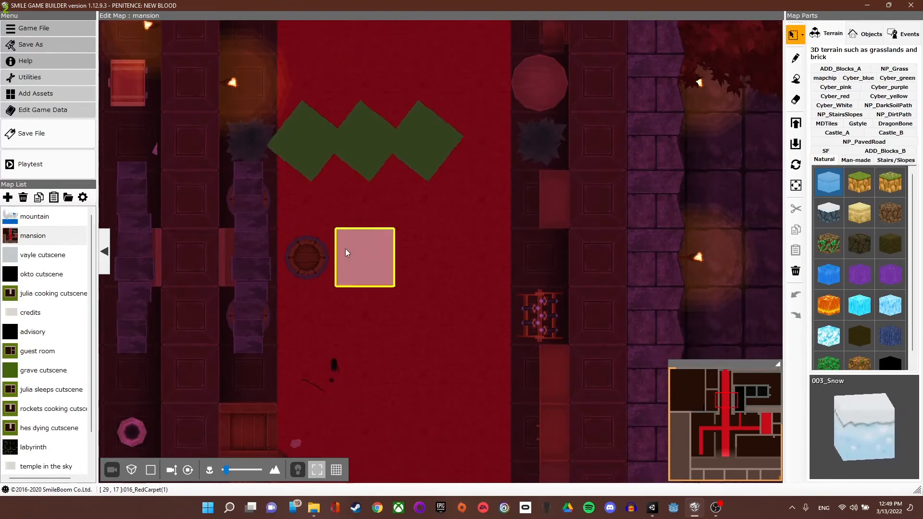
{"action": "mouse_move", "coordinate": [339, 210]}
{"action": "right_mouse_down"}
{"action": "mouse_move", "coordinate": [343, 241]}
{"action": "mouse_move", "coordinate": [344, 216]}
{"action": "right_mouse_up"}
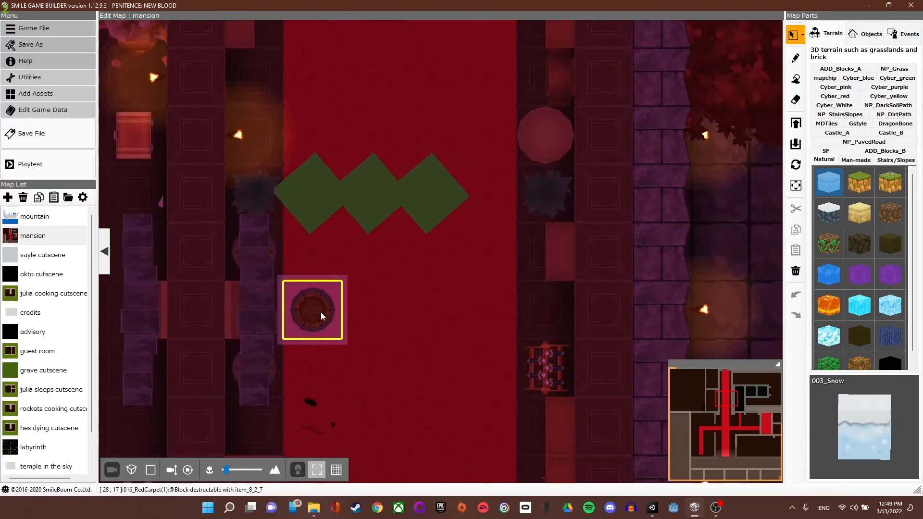
- Open the carpet barrel's event, examine its event sheets and graphic settings, and close it without changes
{"action": "right_click_drag", "start_coordinate": [377, 348], "coordinate": [332, 306]}
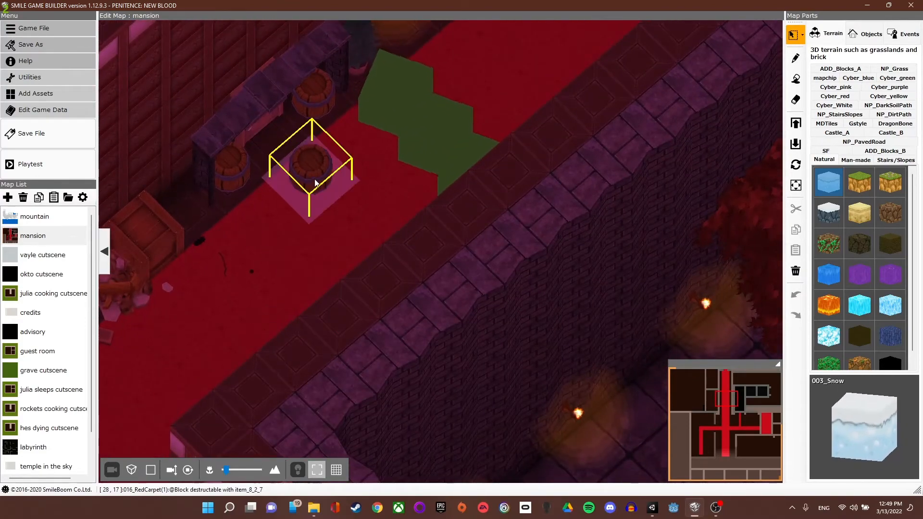
{"action": "right_click_drag", "start_coordinate": [326, 201], "coordinate": [342, 215]}
{"action": "scroll", "coordinate": [392, 314], "scroll_direction": "up", "scroll_amount": 3}
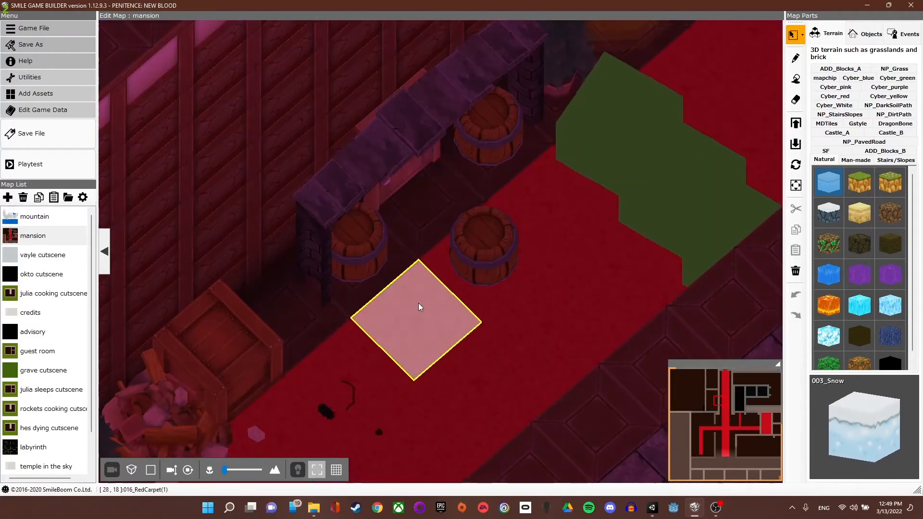
{"action": "scroll", "coordinate": [443, 320], "scroll_direction": "down", "scroll_amount": 2}
{"action": "double_click", "coordinate": [466, 292]}
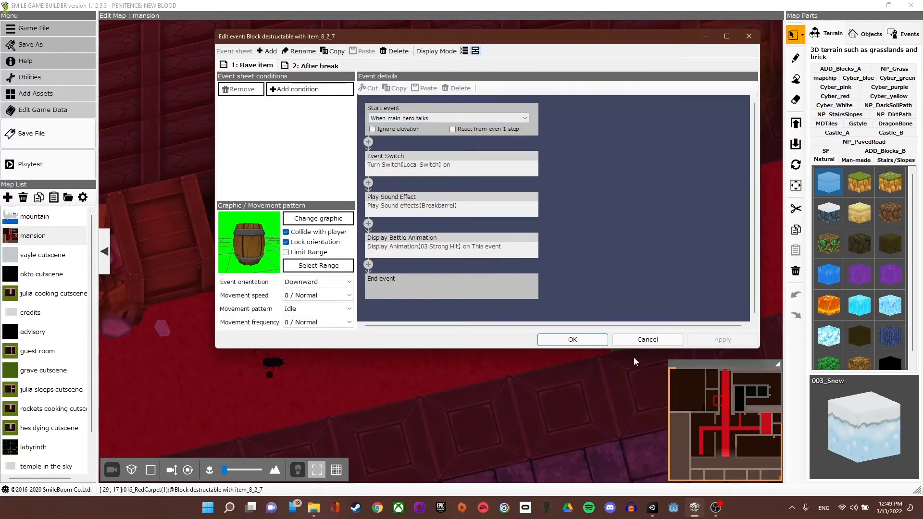
{"action": "left_click", "coordinate": [632, 345]}
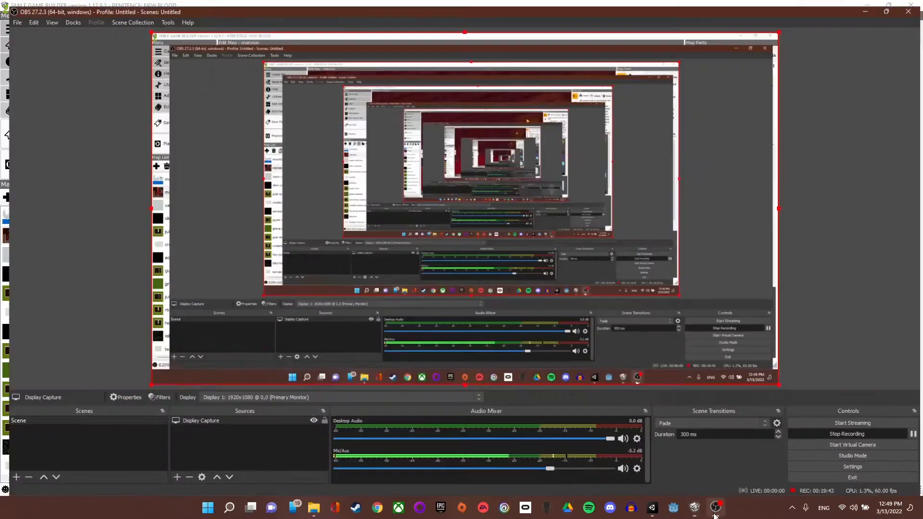
- Switch back to Unity and examine the exported mansion hall where the map editor has its barrel events
{"action": "left_click", "coordinate": [698, 508]}
{"action": "left_click", "coordinate": [694, 510]}
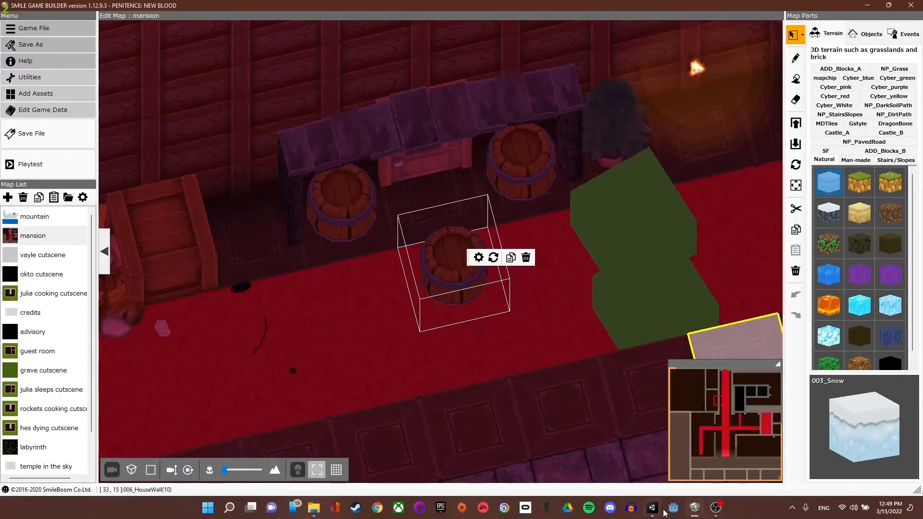
{"action": "left_click", "coordinate": [652, 508]}
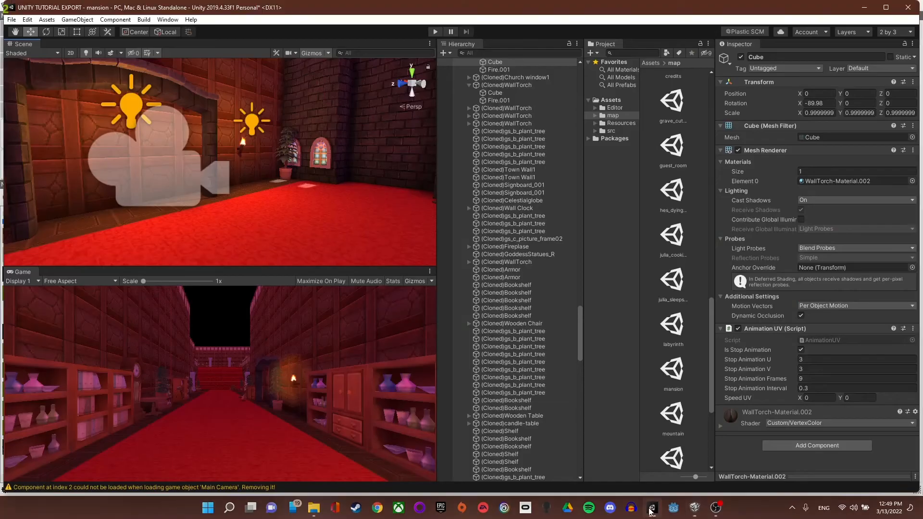
{"action": "right_click_drag", "start_coordinate": [262, 244], "coordinate": [407, 222]}
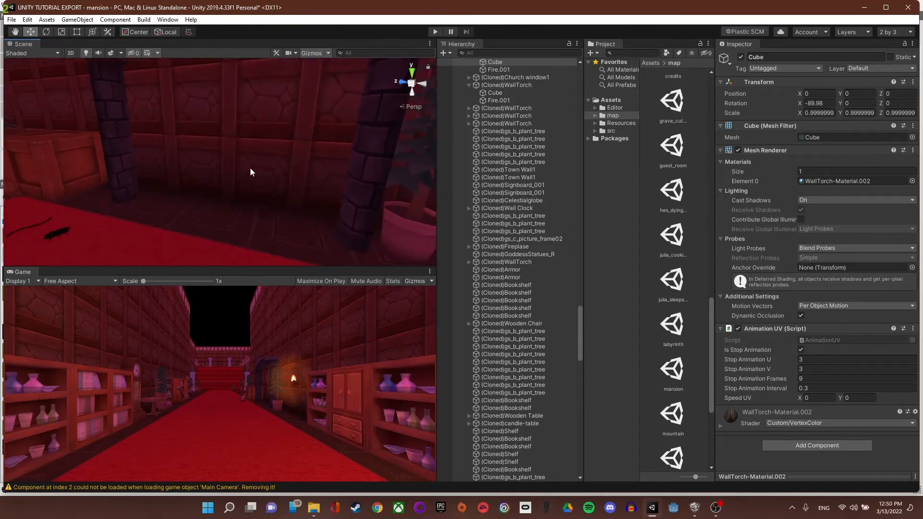
{"action": "right_click_drag", "start_coordinate": [301, 198], "coordinate": [198, 168]}
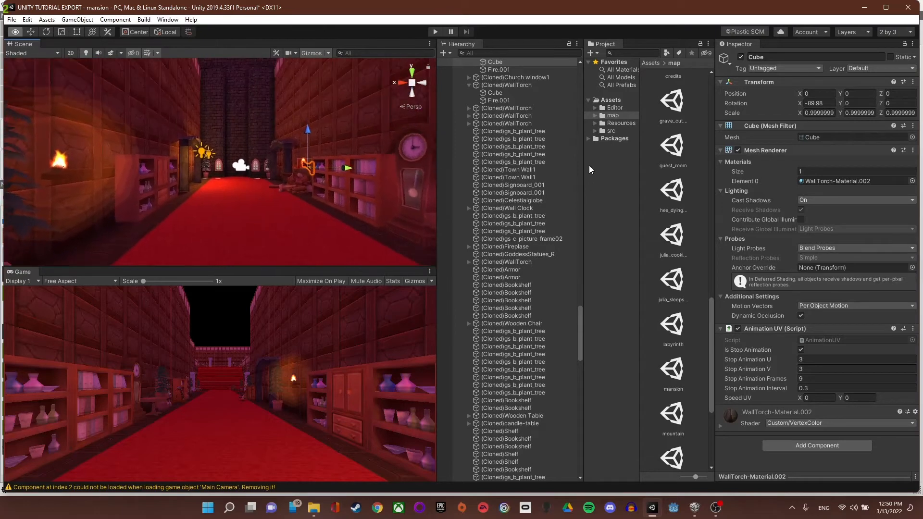
{"action": "right_click_drag", "start_coordinate": [610, 242], "coordinate": [447, 174]}
{"action": "right_click_drag", "start_coordinate": [250, 158], "coordinate": [105, 156]}
{"action": "scroll", "coordinate": [206, 173], "scroll_direction": "up", "scroll_amount": 1}
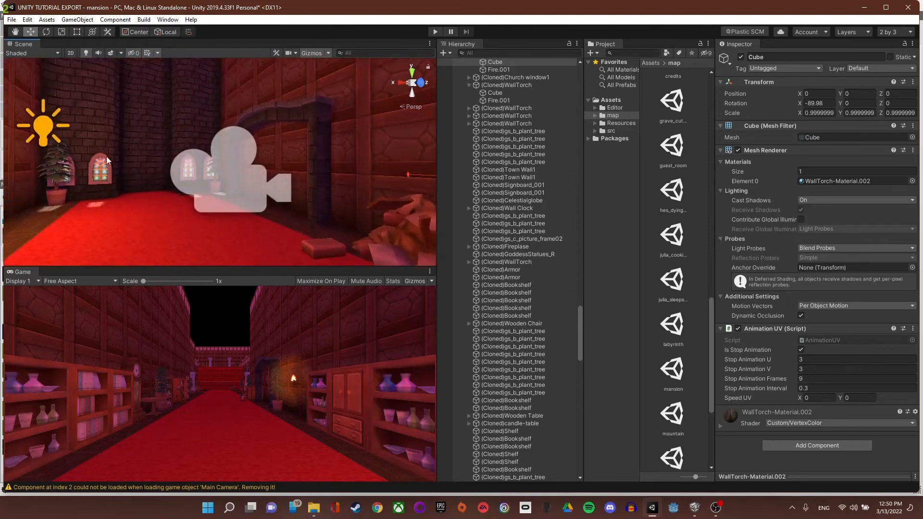
{"action": "right_click_drag", "start_coordinate": [262, 201], "coordinate": [457, 194]}
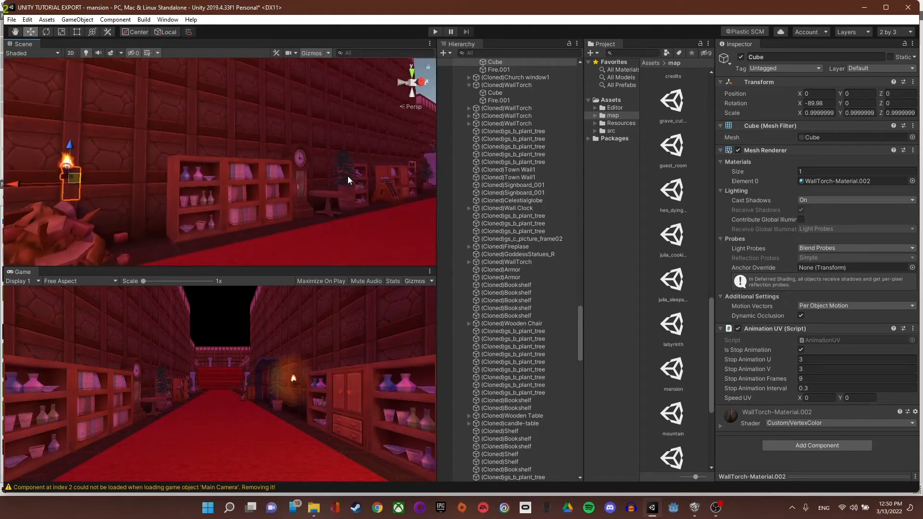
{"action": "right_click_drag", "start_coordinate": [237, 179], "coordinate": [183, 167]}
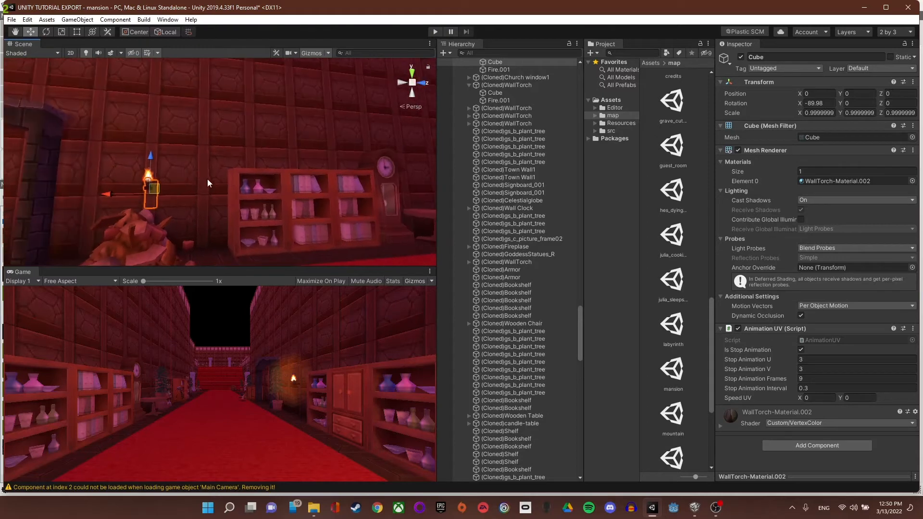
- Try to move the wall torch's Cube mesh away from the wall separately from its flame, and undo the move
{"action": "scroll", "coordinate": [207, 178], "scroll_direction": "up", "scroll_amount": 5}
{"action": "key", "text": "f"}
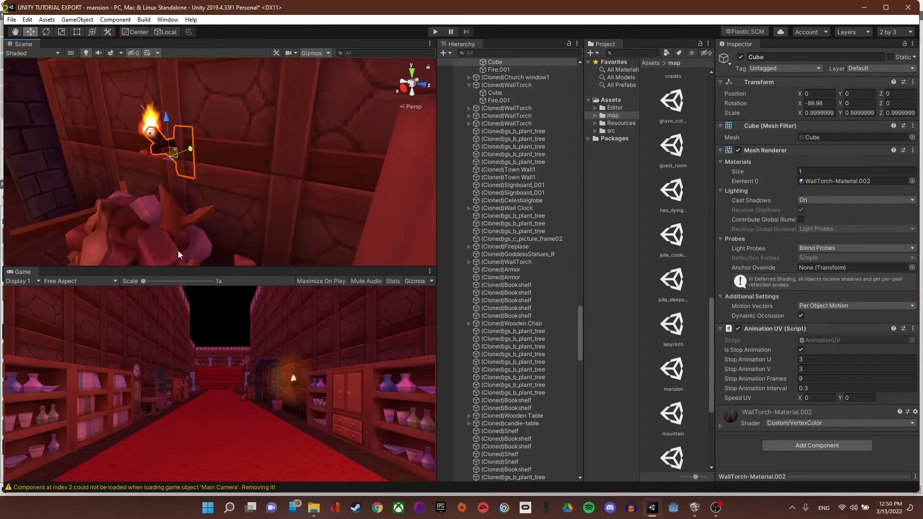
{"action": "right_click_drag", "start_coordinate": [244, 201], "coordinate": [263, 192]}
{"action": "right_click_drag", "start_coordinate": [341, 174], "coordinate": [236, 145]}
{"action": "left_click", "coordinate": [239, 147], "text": "shift"}
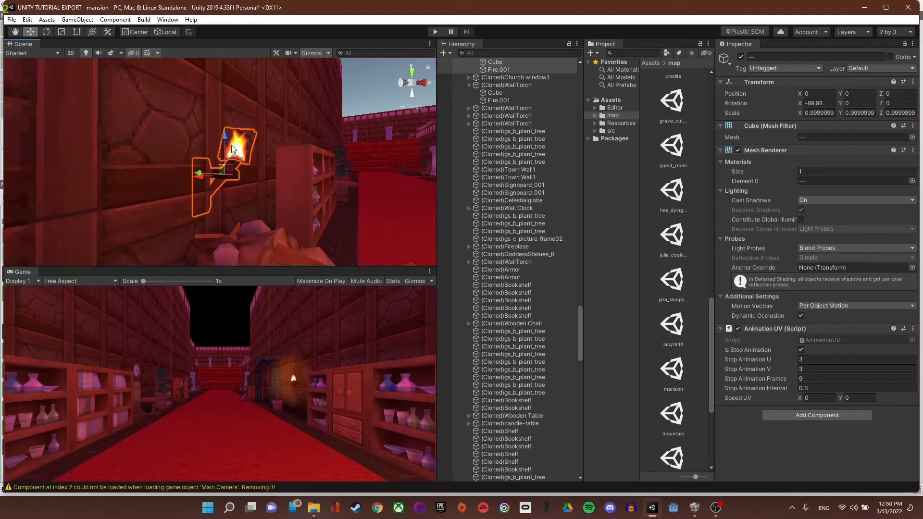
{"action": "left_click", "coordinate": [291, 191]}
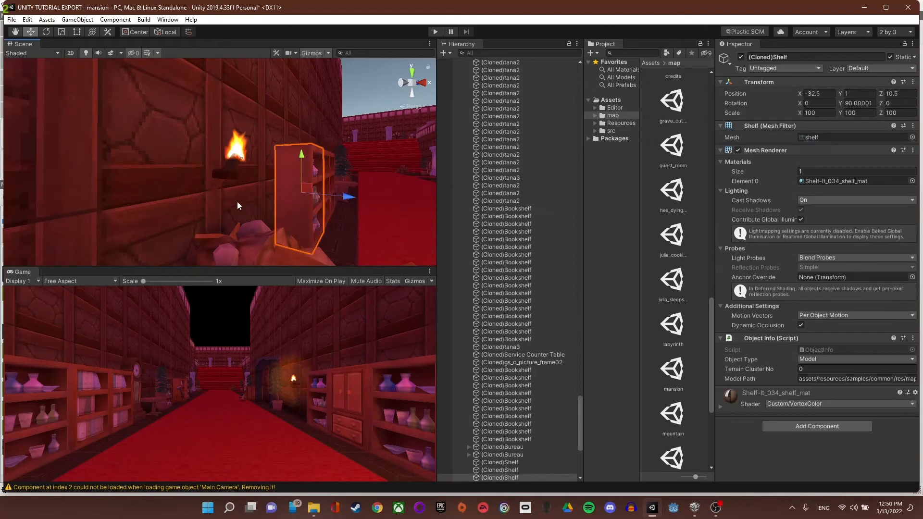
{"action": "left_click", "coordinate": [226, 166]}
{"action": "left_click", "coordinate": [227, 171]}
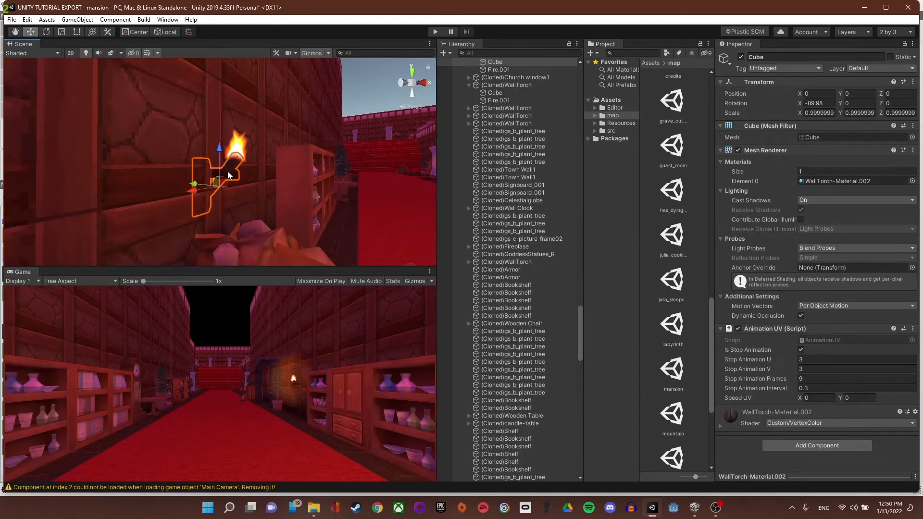
{"action": "left_click_drag", "start_coordinate": [197, 191], "coordinate": [234, 199]}
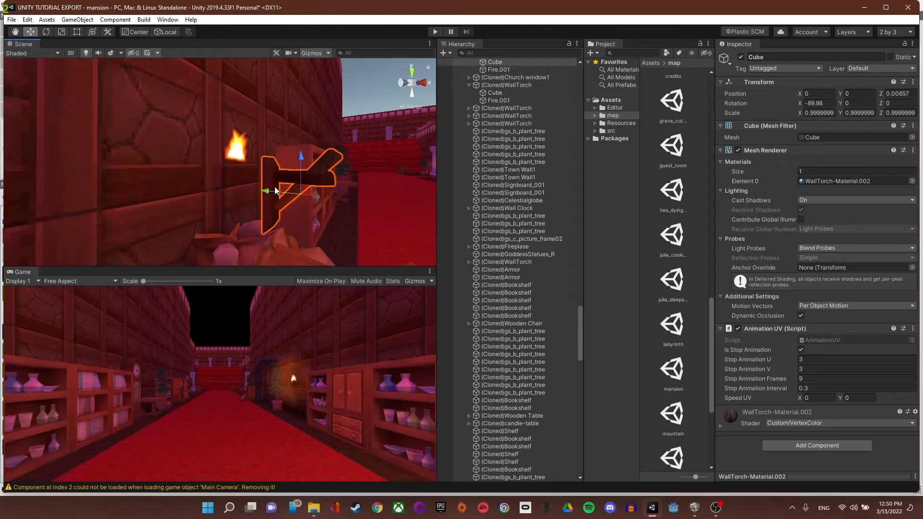
{"action": "key", "text": "ctrl+z"}
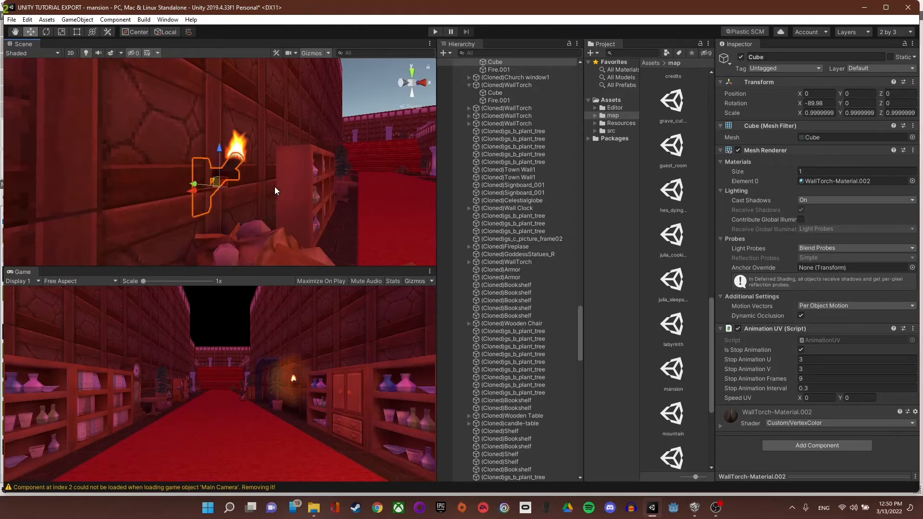
- Select the parent WallTorch object of the torch beside the shelf and move the whole torch to X -32.336, Y 1.834
{"action": "left_click", "coordinate": [227, 169]}
{"action": "left_click", "coordinate": [227, 169]}
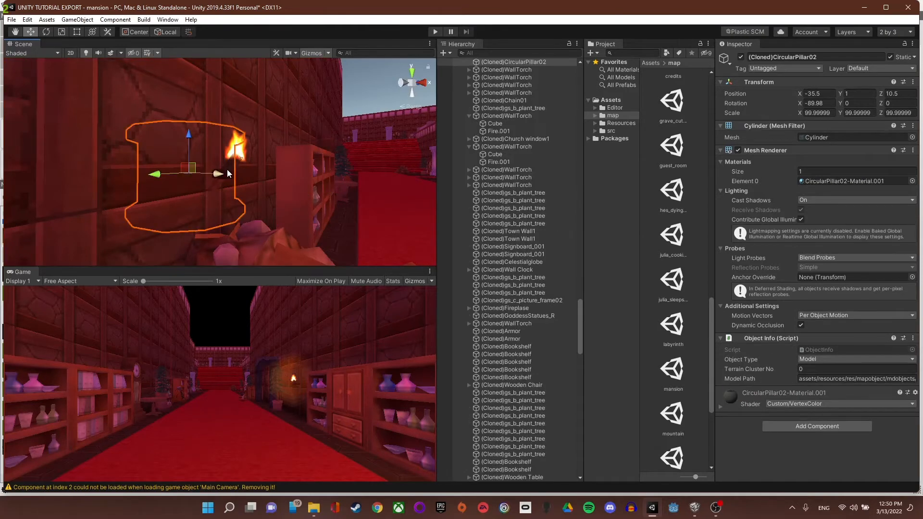
{"action": "left_click", "coordinate": [229, 166]}
{"action": "left_click", "coordinate": [227, 171]}
{"action": "left_click", "coordinate": [226, 172]}
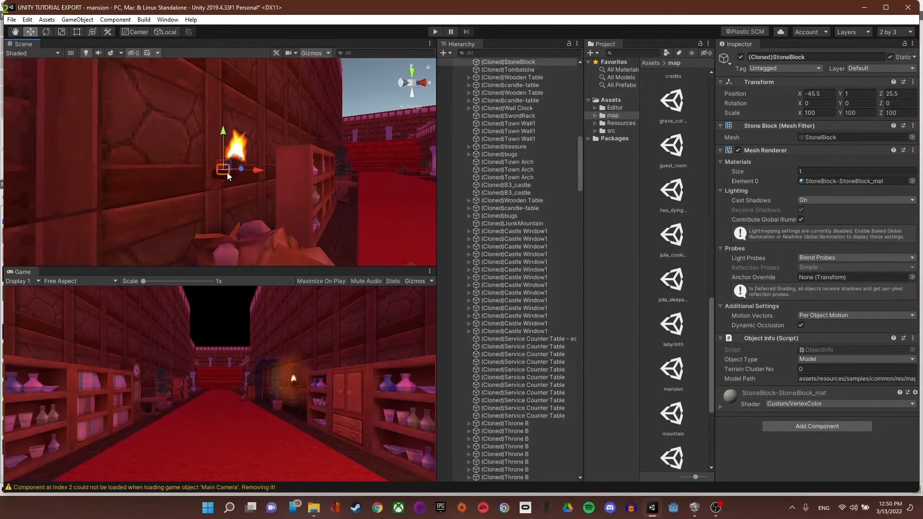
{"action": "left_click", "coordinate": [219, 178]}
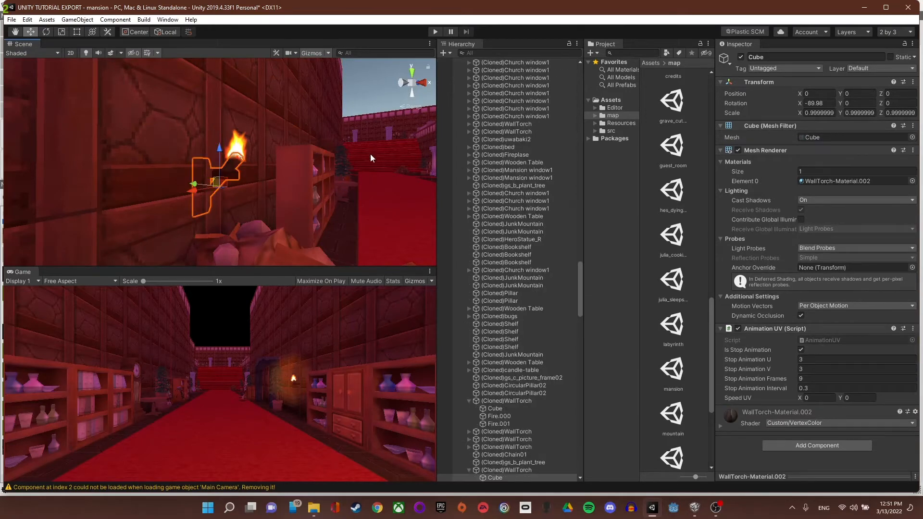
{"action": "scroll", "coordinate": [513, 410], "scroll_direction": "down", "scroll_amount": 3}
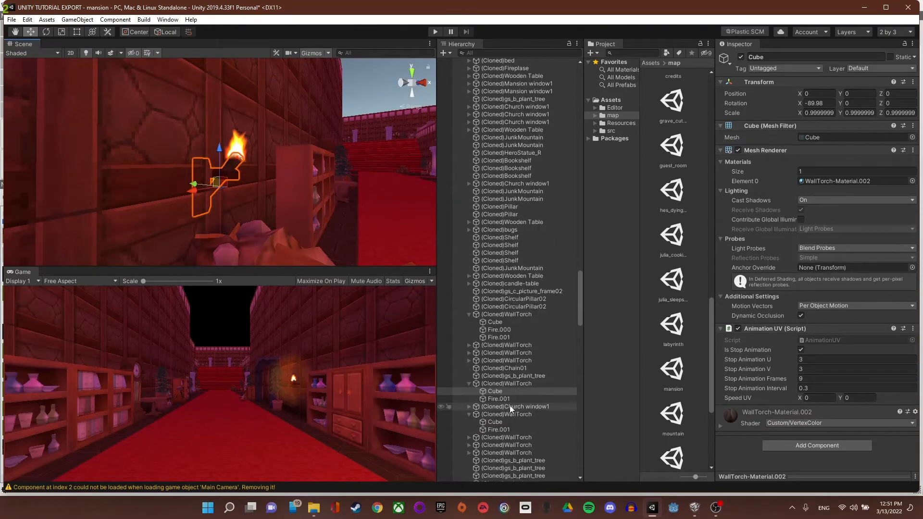
{"action": "left_click", "coordinate": [488, 384]}
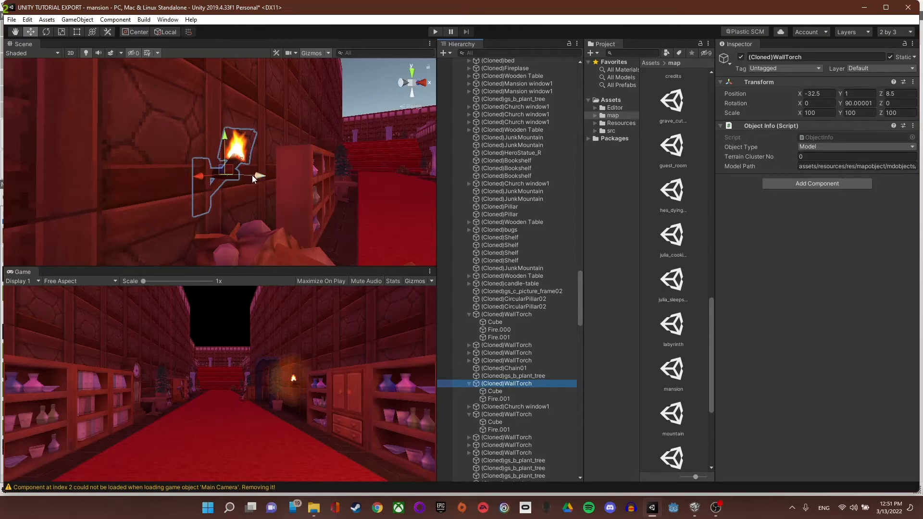
{"action": "left_click_drag", "start_coordinate": [255, 175], "coordinate": [267, 180]}
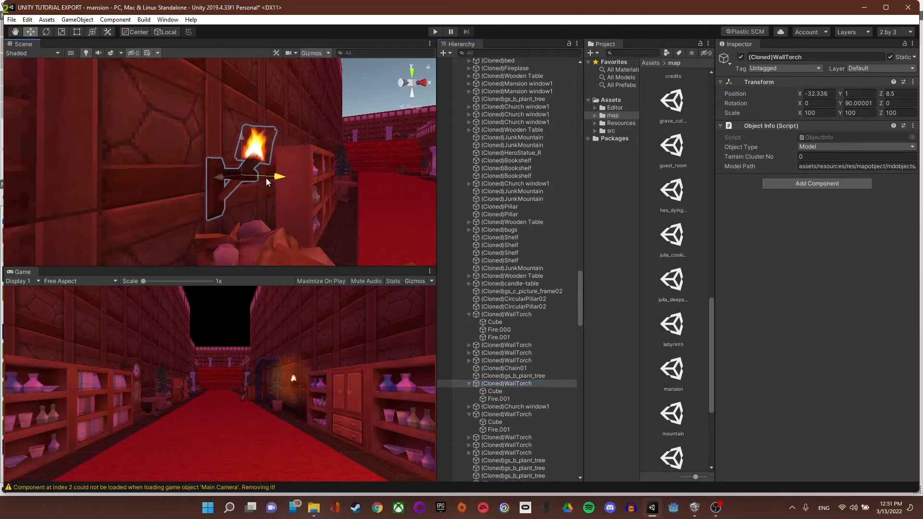
{"action": "left_click_drag", "start_coordinate": [241, 139], "coordinate": [246, 60]}
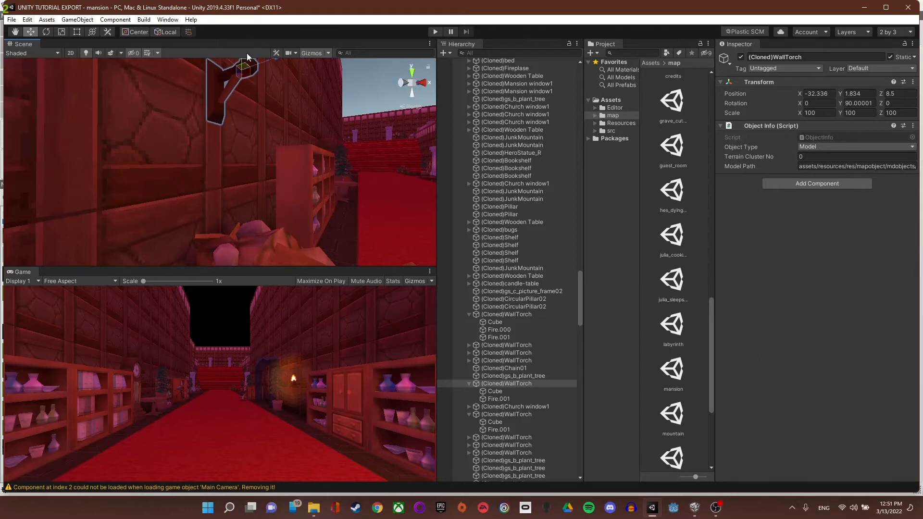
- Select the Cube mesh of the stone arch along the hall wall and move it closer to the wall, to Z 0.00463
{"action": "right_click_drag", "start_coordinate": [246, 60], "coordinate": [364, 243]}
{"action": "left_click", "coordinate": [238, 189]}
{"action": "middle_click_drag", "start_coordinate": [312, 227], "coordinate": [259, 217]}
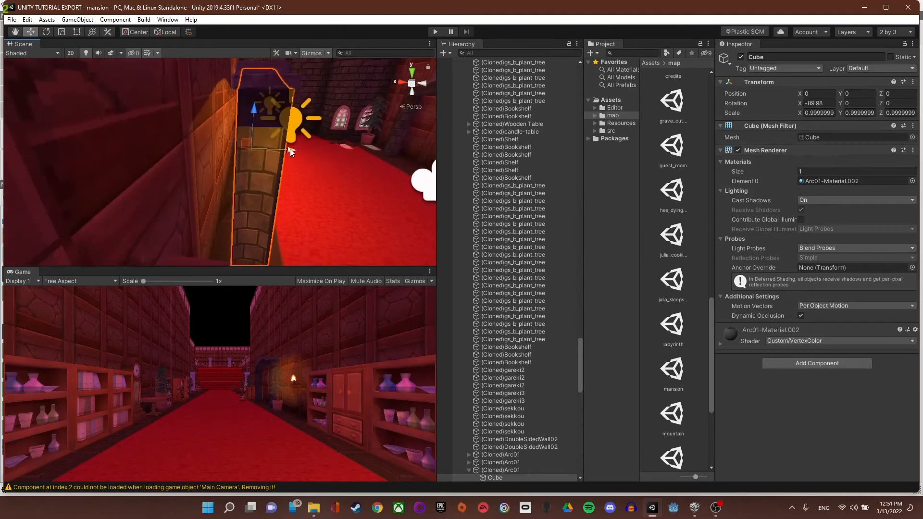
{"action": "left_click_drag", "start_coordinate": [293, 149], "coordinate": [267, 148]}
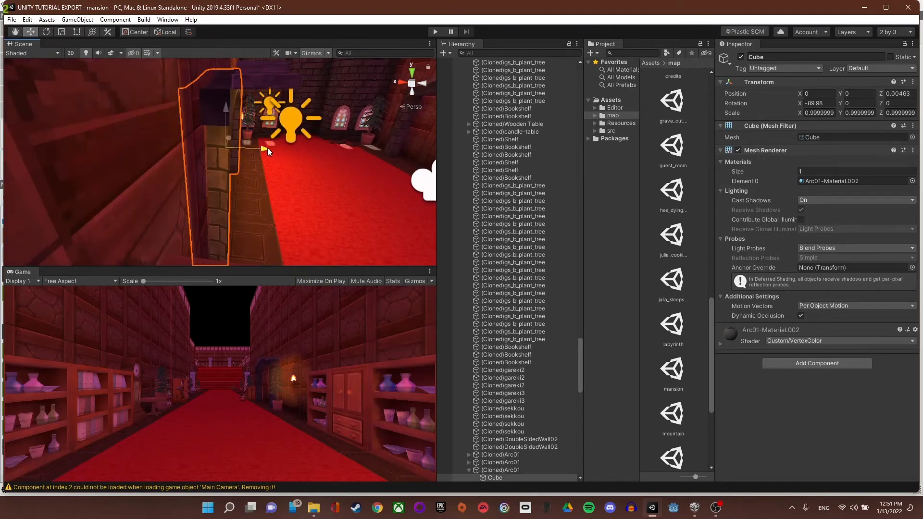
{"action": "right_click_drag", "start_coordinate": [267, 148], "coordinate": [297, 3]}
{"action": "key", "text": "w"}
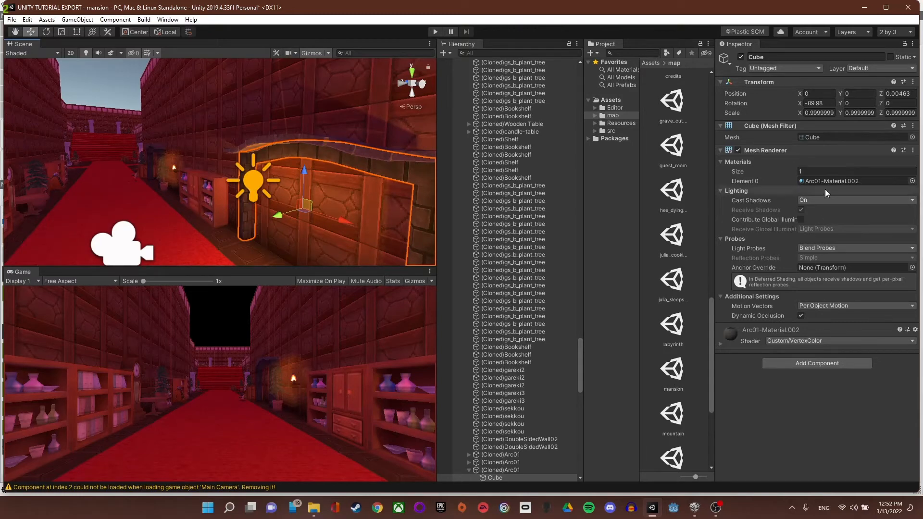
- Move the point light beside the stone arch along the wall to Z 4.752, in line with the torch flame
{"action": "right_click_drag", "start_coordinate": [234, 181], "coordinate": [135, 152]}
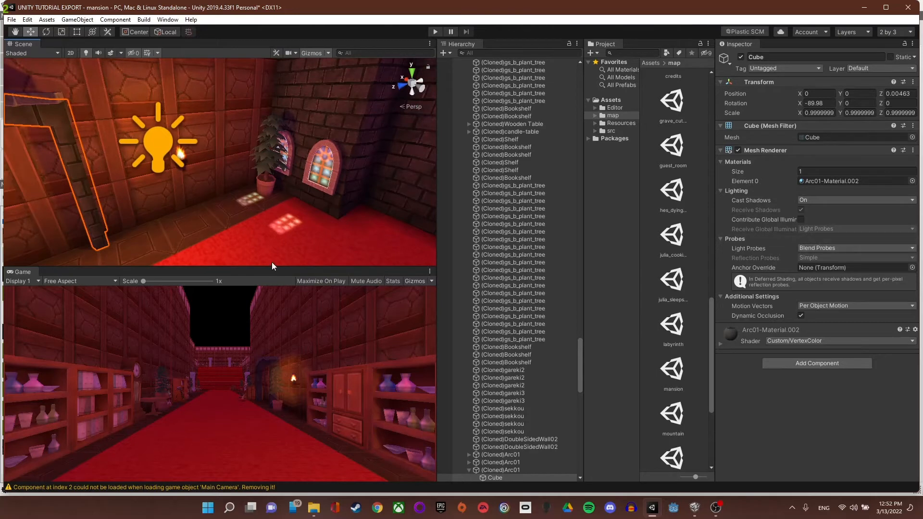
{"action": "right_click_drag", "start_coordinate": [272, 262], "coordinate": [254, 184]}
{"action": "left_click", "coordinate": [243, 149]}
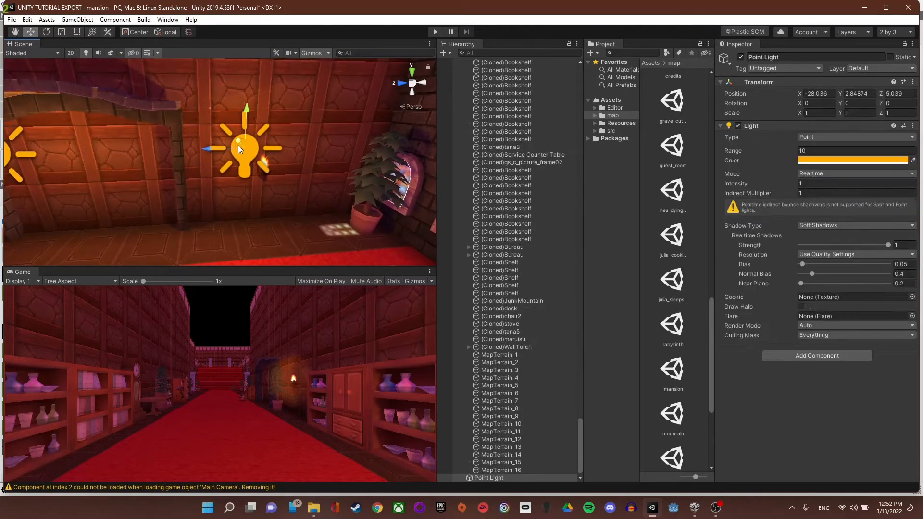
{"action": "left_click_drag", "start_coordinate": [212, 150], "coordinate": [235, 150]}
{"action": "right_click_drag", "start_coordinate": [327, 154], "coordinate": [292, 170]}
- Reselect the point light beside the stone arch and set its shadow type to No Shadows
{"action": "left_click", "coordinate": [313, 154]}
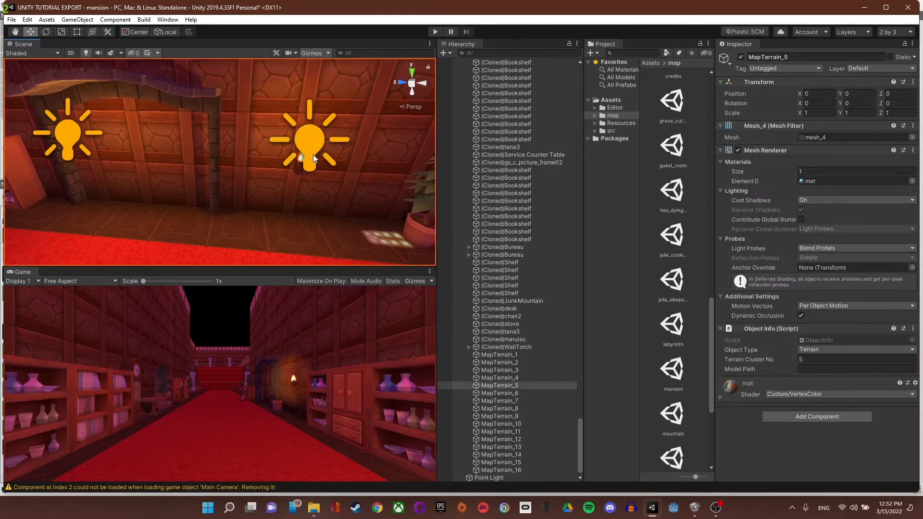
{"action": "left_click", "coordinate": [309, 141]}
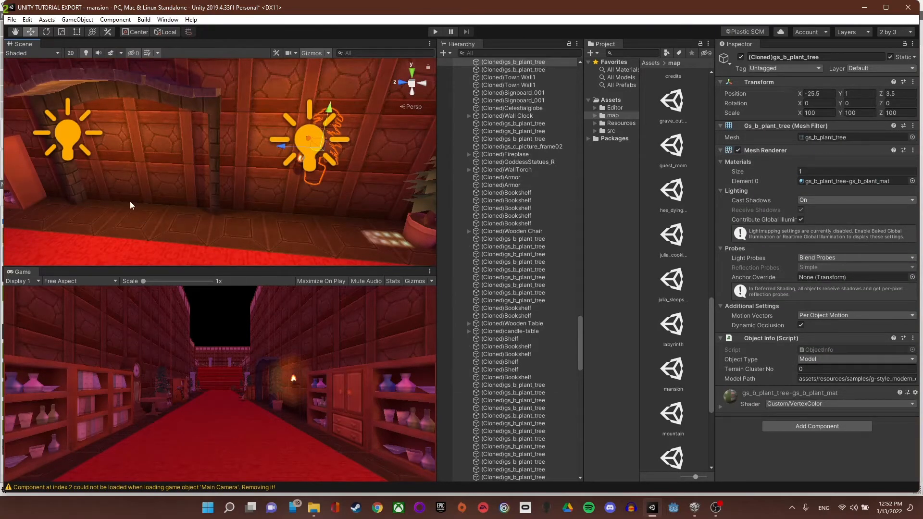
{"action": "right_click_drag", "start_coordinate": [305, 244], "coordinate": [318, 182]}
{"action": "left_click", "coordinate": [316, 189]}
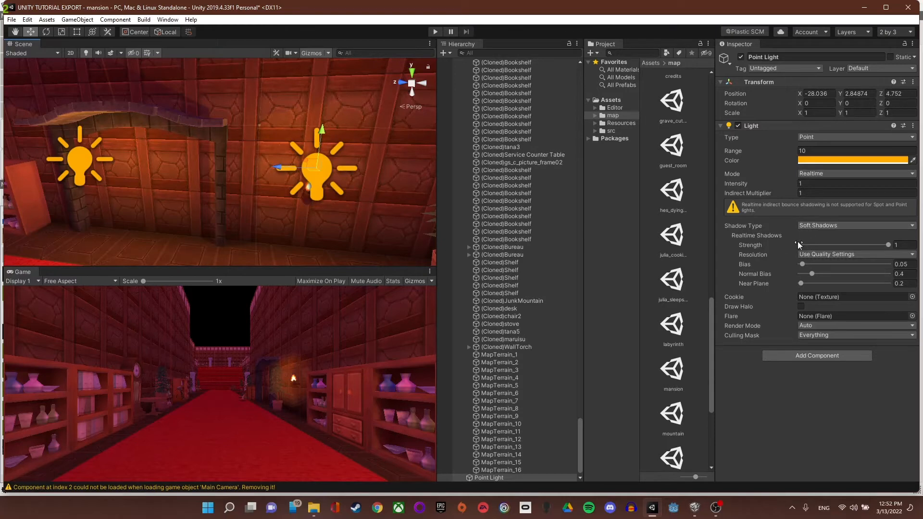
{"action": "left_click", "coordinate": [817, 225]}
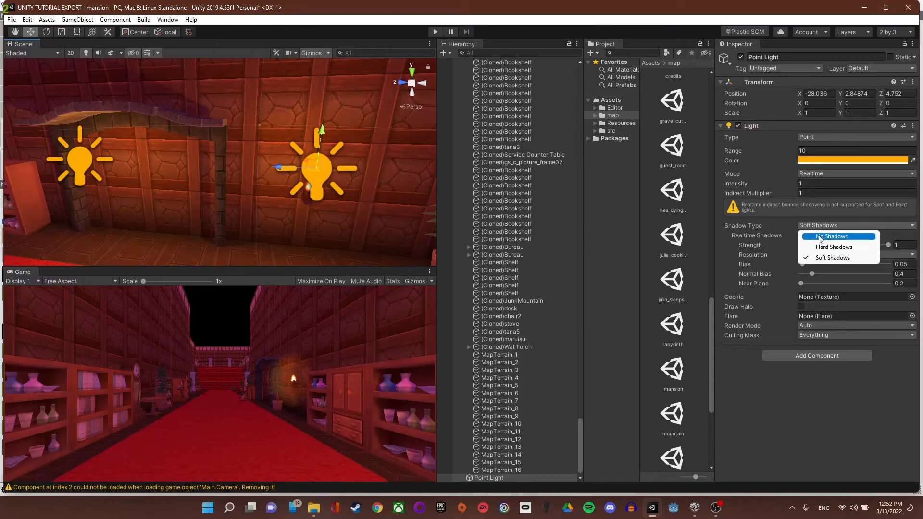
{"action": "left_click", "coordinate": [821, 236]}
{"action": "right_click_drag", "start_coordinate": [351, 208], "coordinate": [180, 165]}
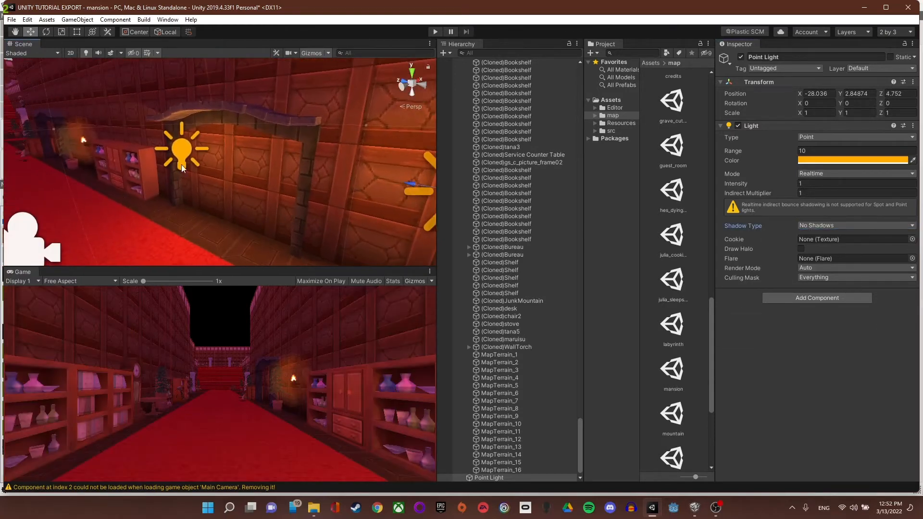
{"action": "right_click_drag", "start_coordinate": [310, 190], "coordinate": [396, 196]}
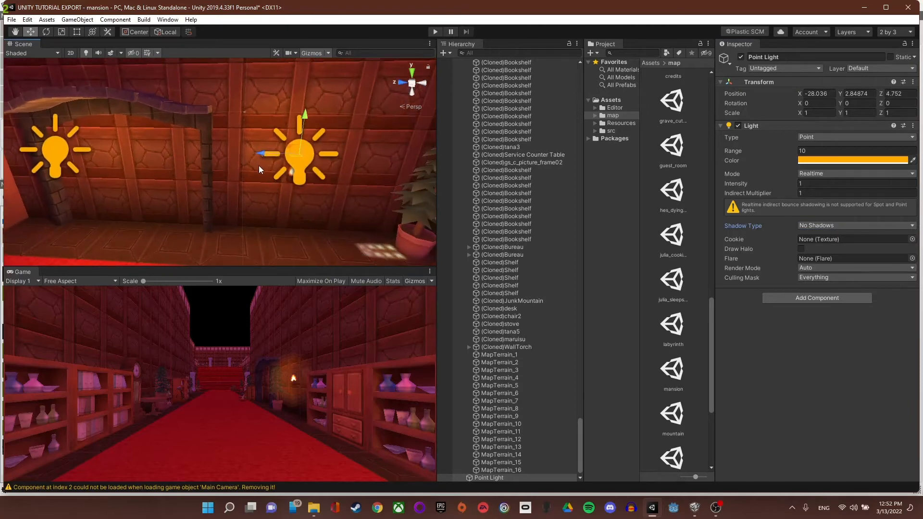
- Select the Main Camera and examine its camera and Fog script settings and the surrounding hall
{"action": "right_click_drag", "start_coordinate": [259, 165], "coordinate": [236, 178]}
{"action": "left_click", "coordinate": [235, 175]}
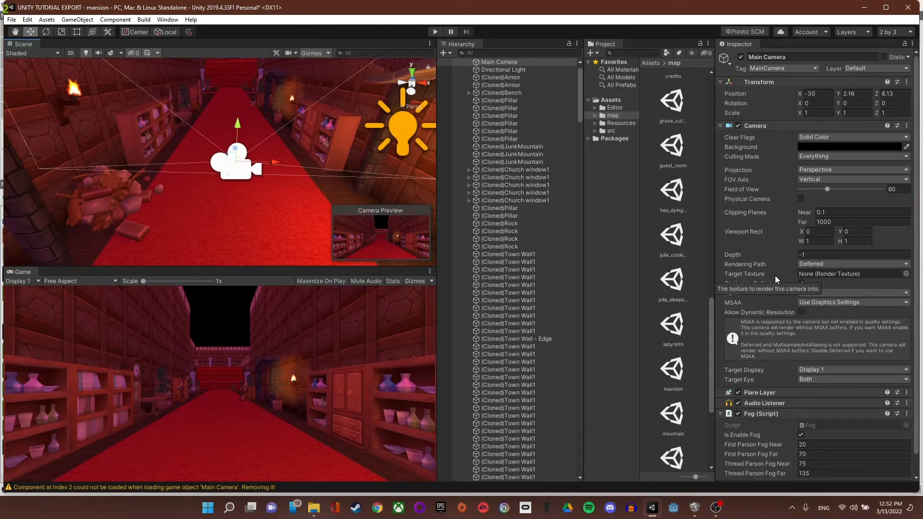
{"action": "scroll", "coordinate": [790, 295], "scroll_direction": "down", "scroll_amount": 2}
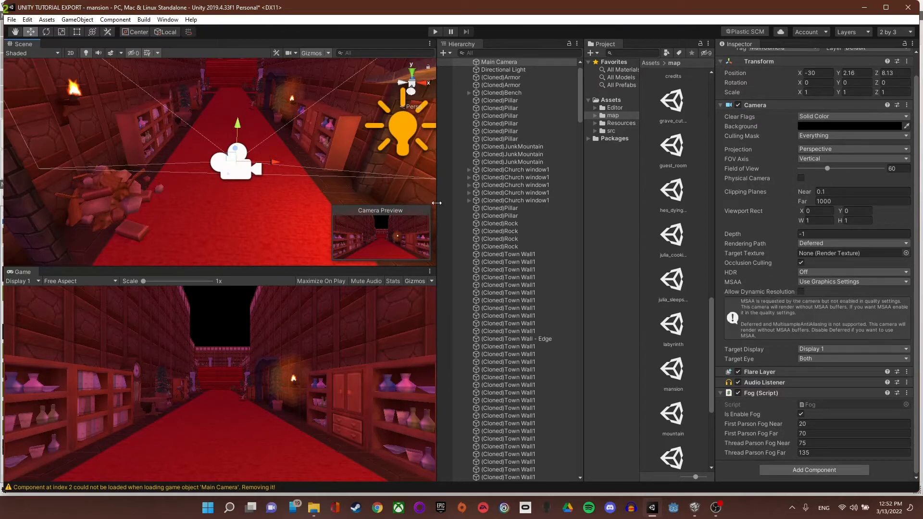
{"action": "right_click_drag", "start_coordinate": [290, 208], "coordinate": [534, 172]}
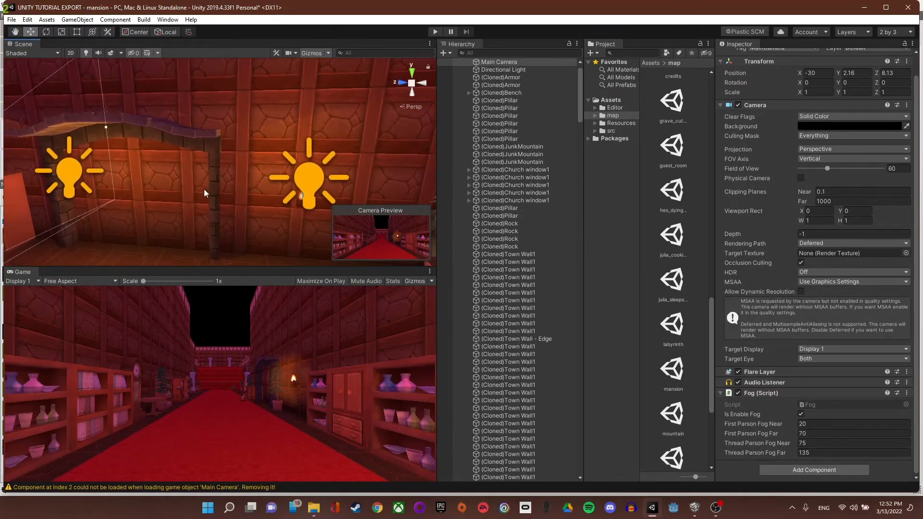
{"action": "right_click_drag", "start_coordinate": [205, 192], "coordinate": [12, 222]}
{"action": "left_click", "coordinate": [188, 188]}
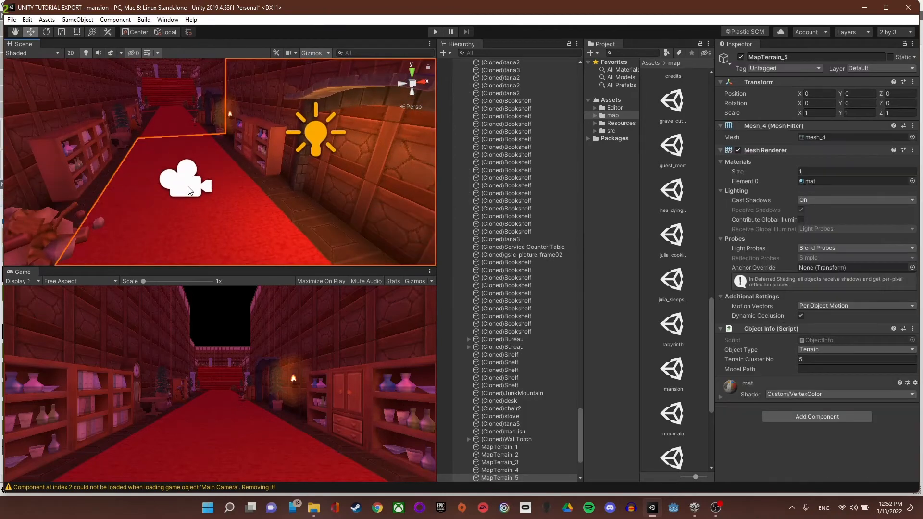
{"action": "right_click_drag", "start_coordinate": [296, 175], "coordinate": [267, 127]}
{"action": "right_click_drag", "start_coordinate": [277, 234], "coordinate": [235, 236]}
- Open the scene's Lighting settings and examine the ambient color without changing it
{"action": "left_click", "coordinate": [168, 20]}
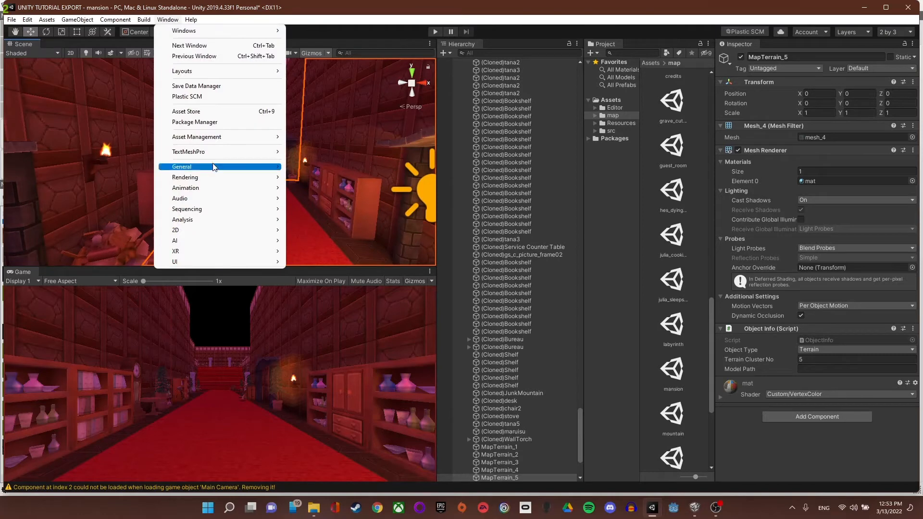
{"action": "mouse_move", "coordinate": [185, 168]}
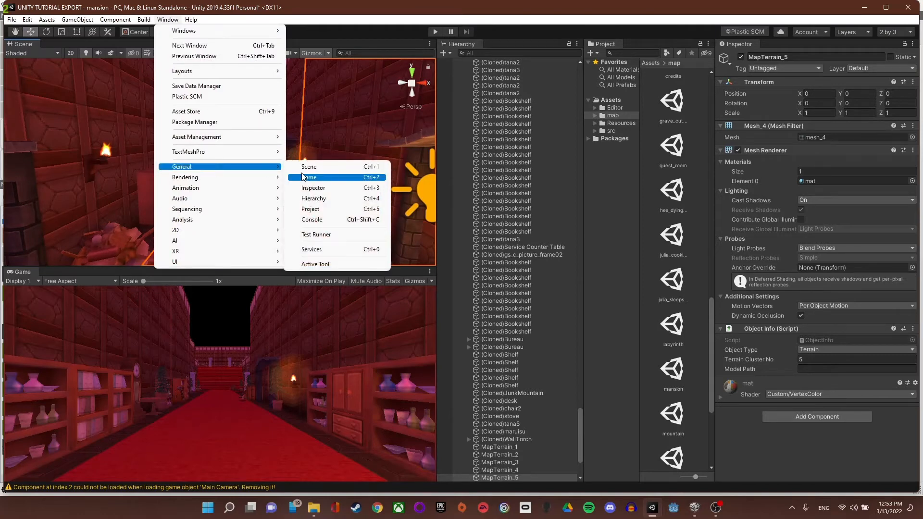
{"action": "mouse_move", "coordinate": [240, 179]}
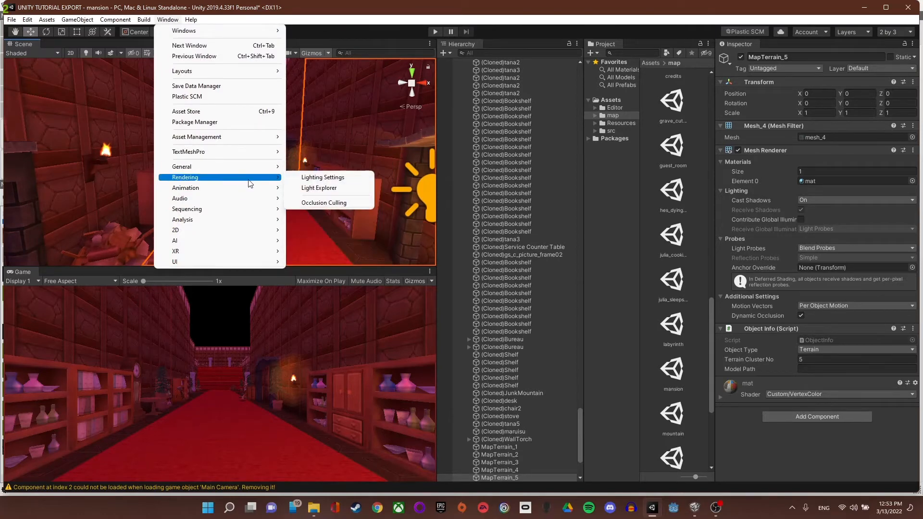
{"action": "left_click", "coordinate": [302, 178]}
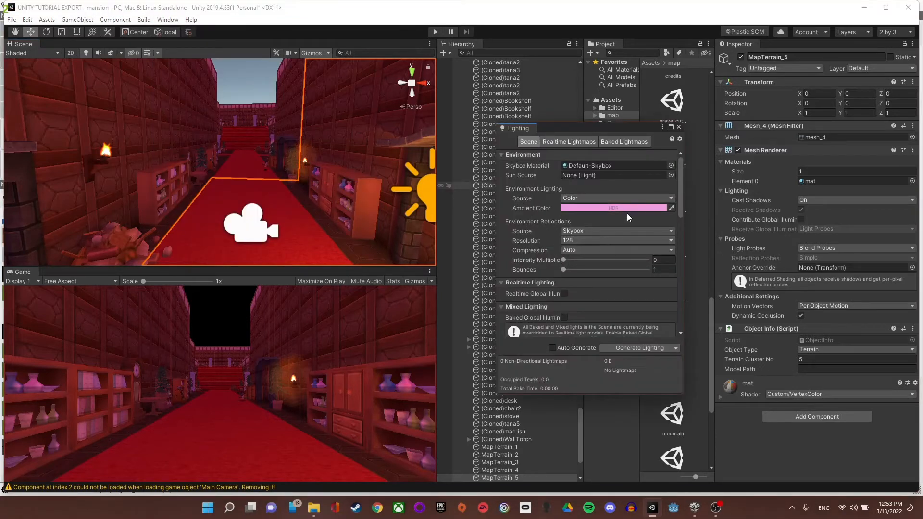
{"action": "left_click", "coordinate": [588, 209]}
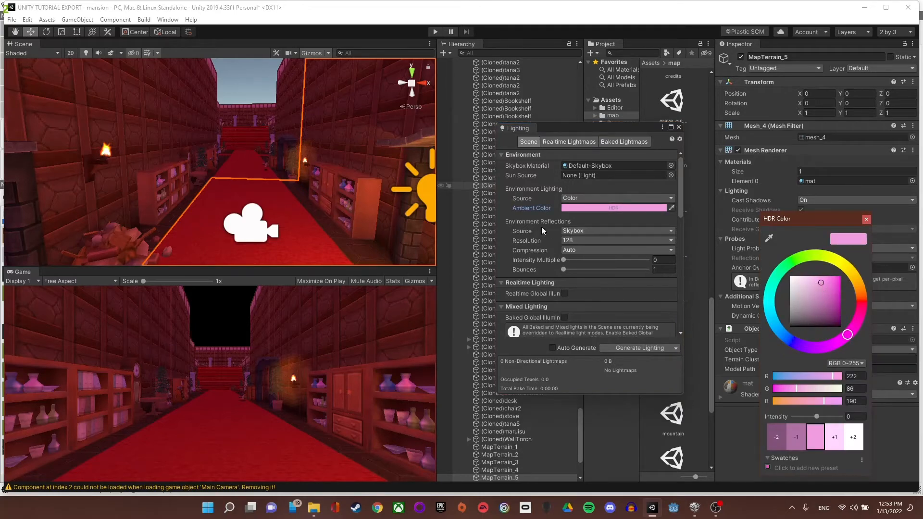
{"action": "left_click", "coordinate": [315, 199]}
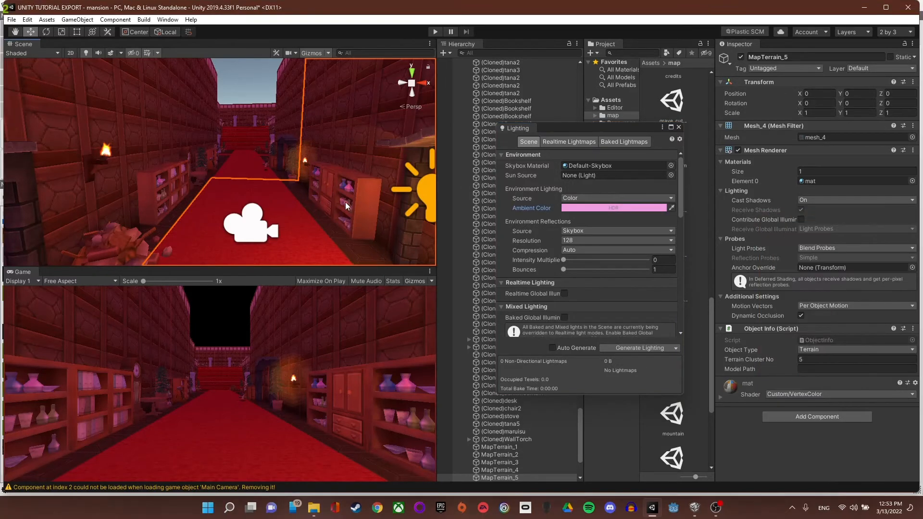
- Set the Environment Reflections source to Custom in the Lighting settings
{"action": "left_click", "coordinate": [610, 231]}
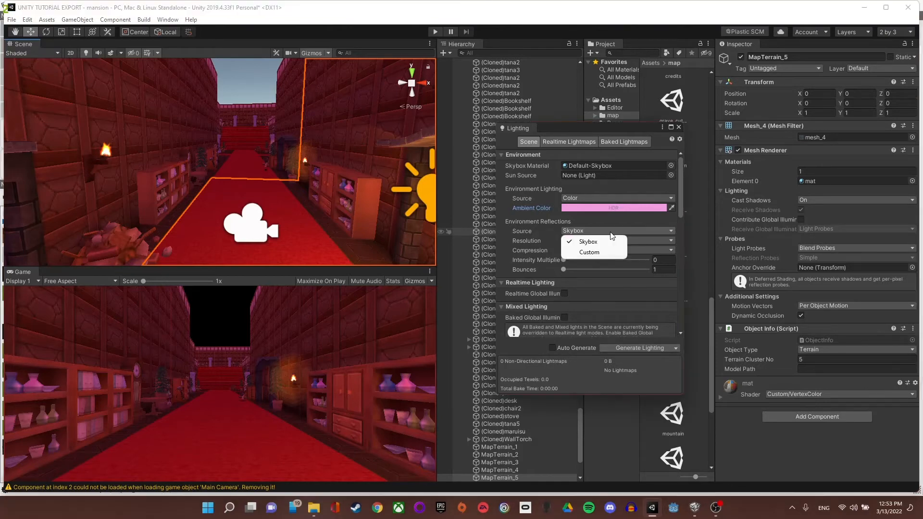
{"action": "left_click", "coordinate": [594, 219]}
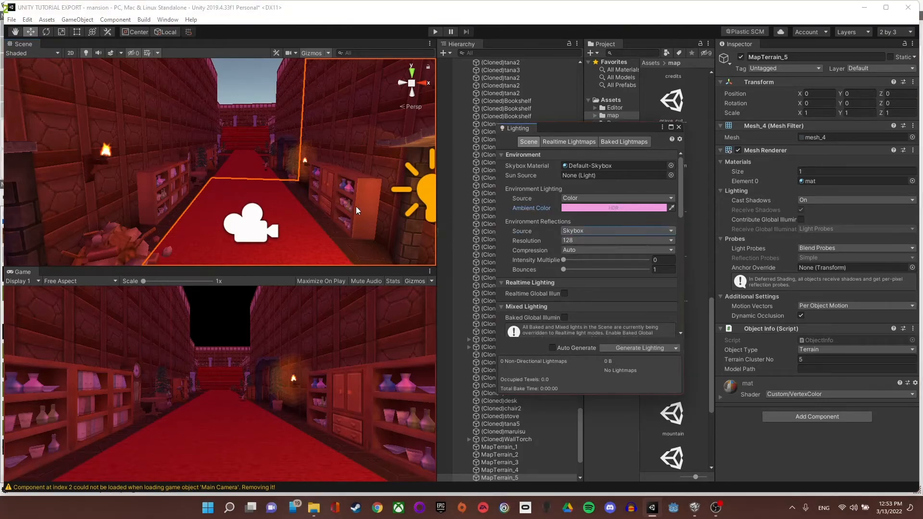
{"action": "left_click", "coordinate": [583, 231]}
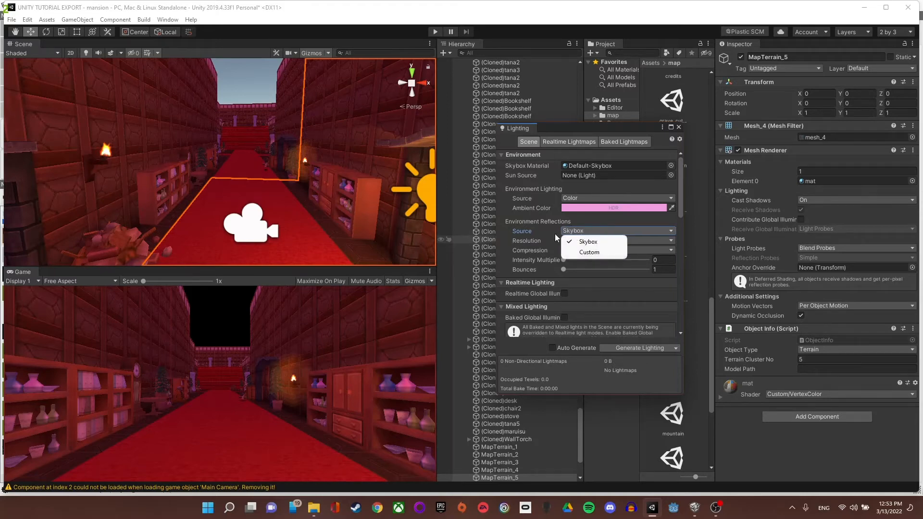
{"action": "left_click", "coordinate": [591, 223]}
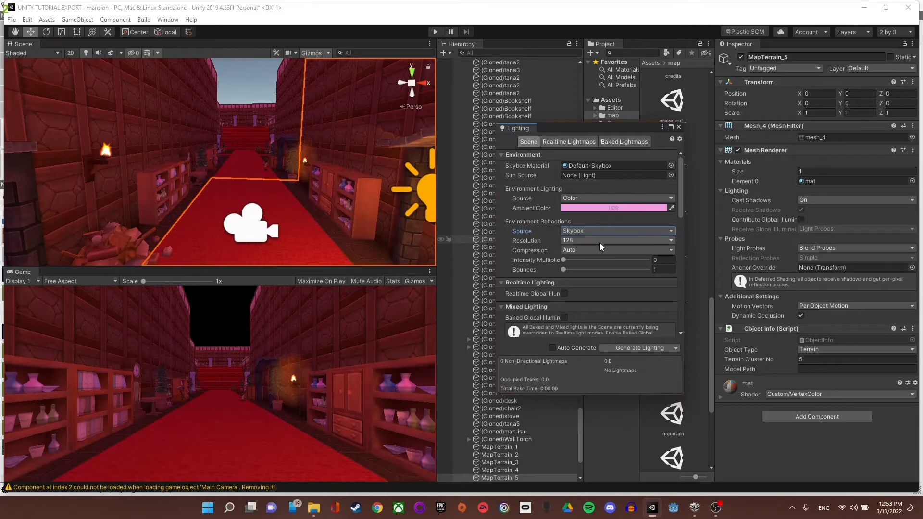
{"action": "left_click", "coordinate": [601, 230]}
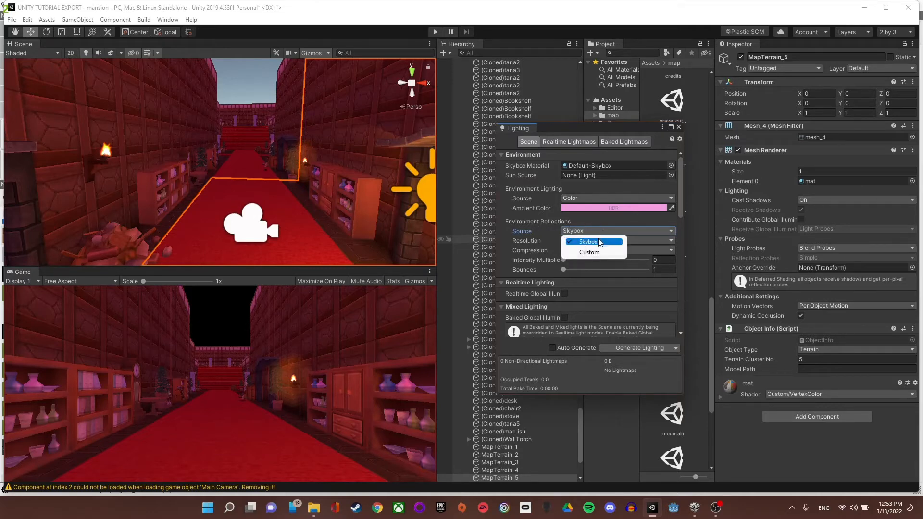
{"action": "left_click", "coordinate": [598, 246]}
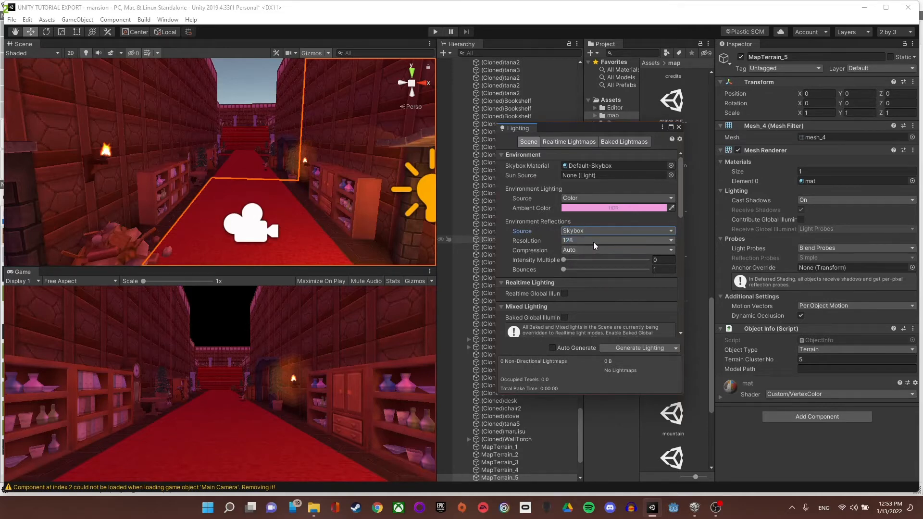
{"action": "left_click", "coordinate": [581, 231]}
{"action": "left_click", "coordinate": [590, 251]}
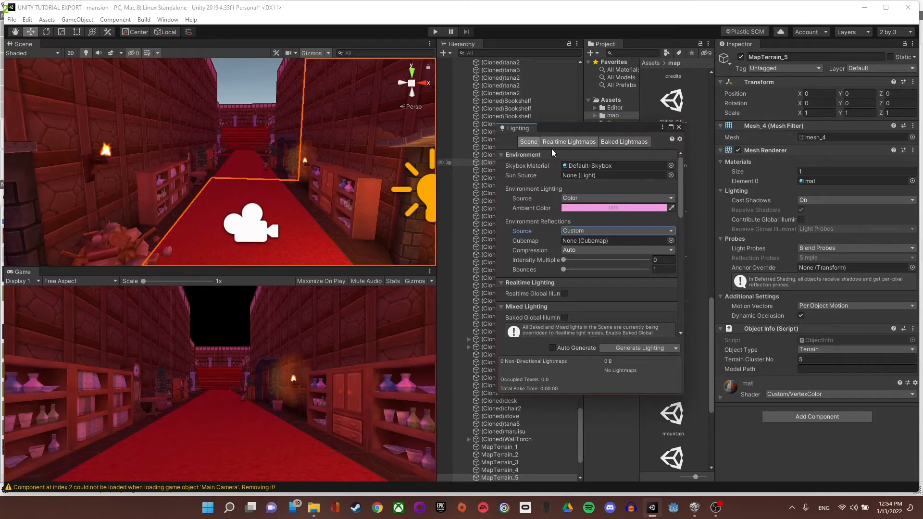
- Darken and desaturate the environment's ambient color to a muted pink, and check the effect around the hall
{"action": "left_click", "coordinate": [572, 208]}
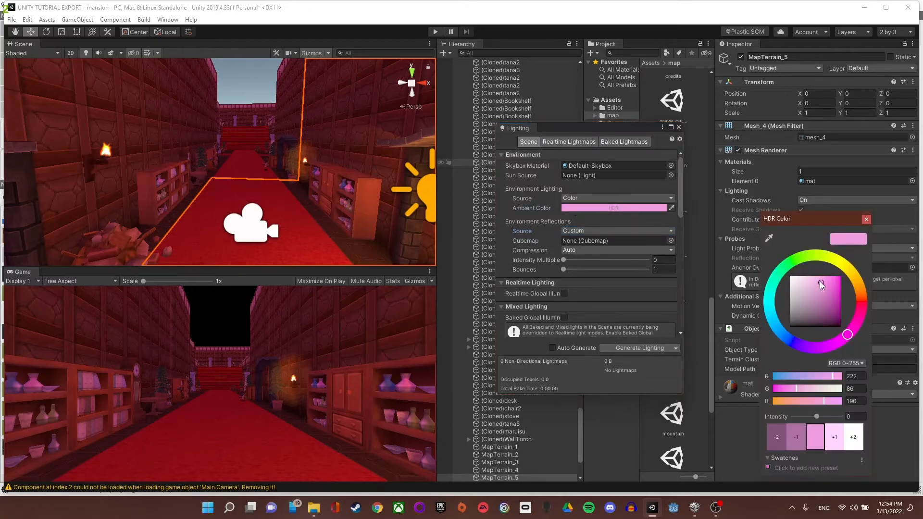
{"action": "mouse_move", "coordinate": [821, 284]}
{"action": "left_mouse_down"}
{"action": "mouse_move", "coordinate": [836, 291]}
{"action": "mouse_move", "coordinate": [857, 279]}
{"action": "mouse_move", "coordinate": [838, 310]}
{"action": "mouse_move", "coordinate": [819, 294]}
{"action": "mouse_move", "coordinate": [807, 303]}
{"action": "left_mouse_up"}
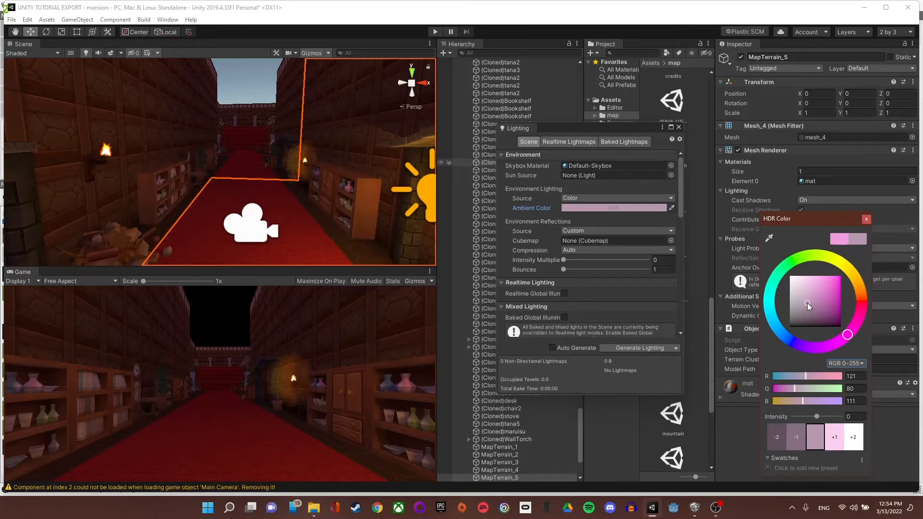
{"action": "left_click_drag", "start_coordinate": [807, 303], "coordinate": [813, 298]}
{"action": "left_click", "coordinate": [336, 216]}
{"action": "right_click_drag", "start_coordinate": [276, 212], "coordinate": [437, 200]}
{"action": "scroll", "coordinate": [211, 194], "scroll_direction": "up", "scroll_amount": 3}
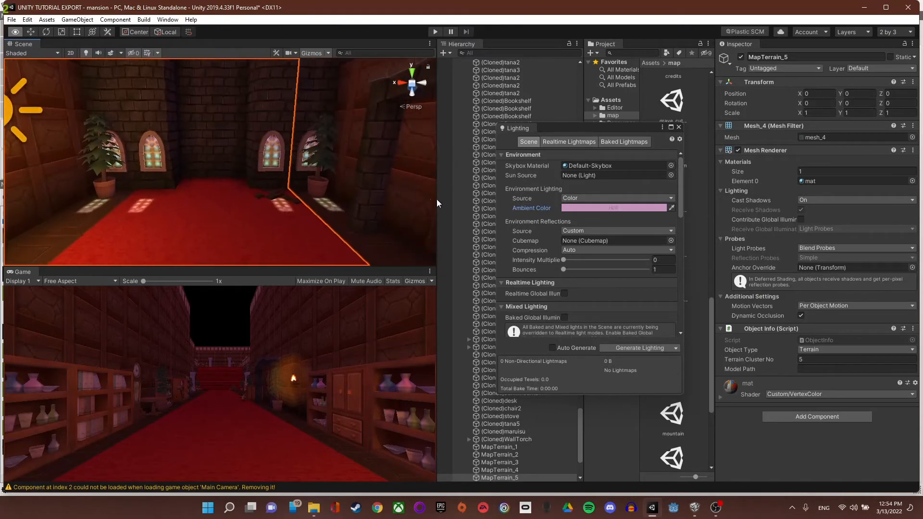
{"action": "right_click_drag", "start_coordinate": [277, 197], "coordinate": [233, 187]}
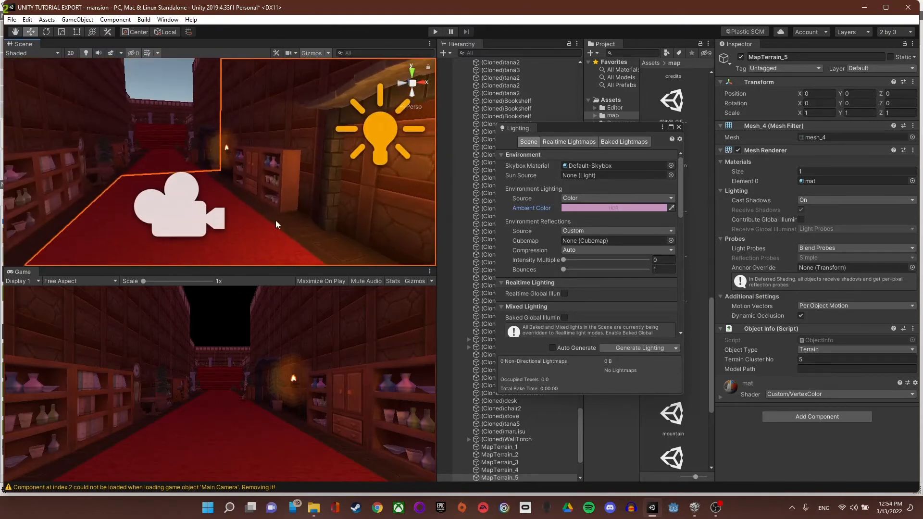
{"action": "right_click_drag", "start_coordinate": [277, 223], "coordinate": [239, 205]}
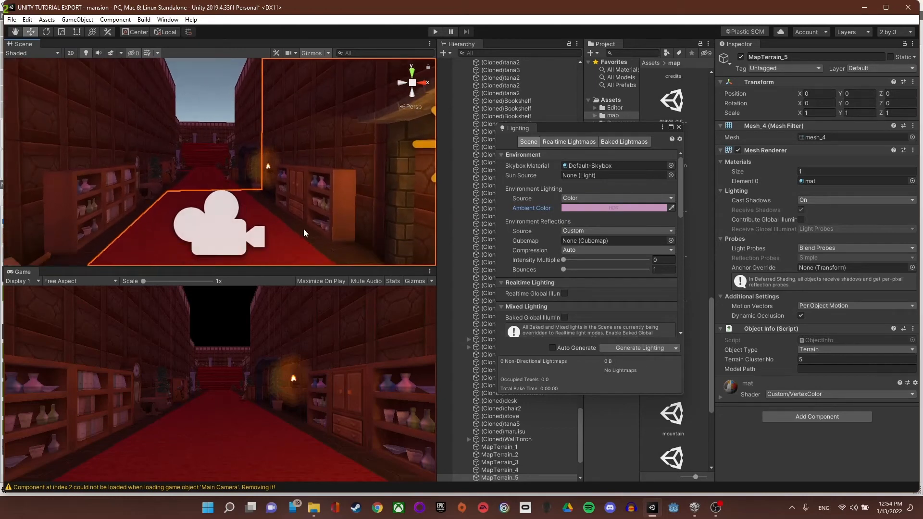
- Review the scene's lightmapping, fog and other Lighting settings, and close the Lighting window
{"action": "scroll", "coordinate": [540, 300], "scroll_direction": "down", "scroll_amount": 6}
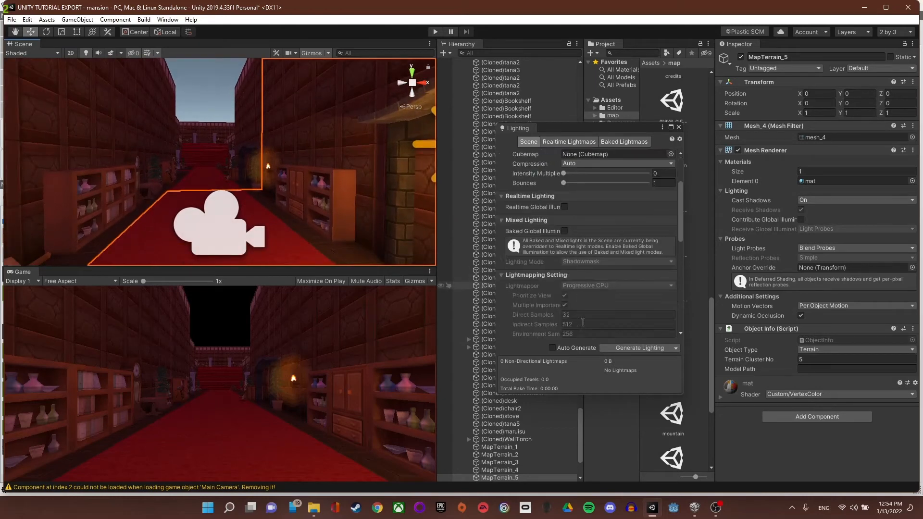
{"action": "scroll", "coordinate": [583, 321], "scroll_direction": "down", "scroll_amount": 8}
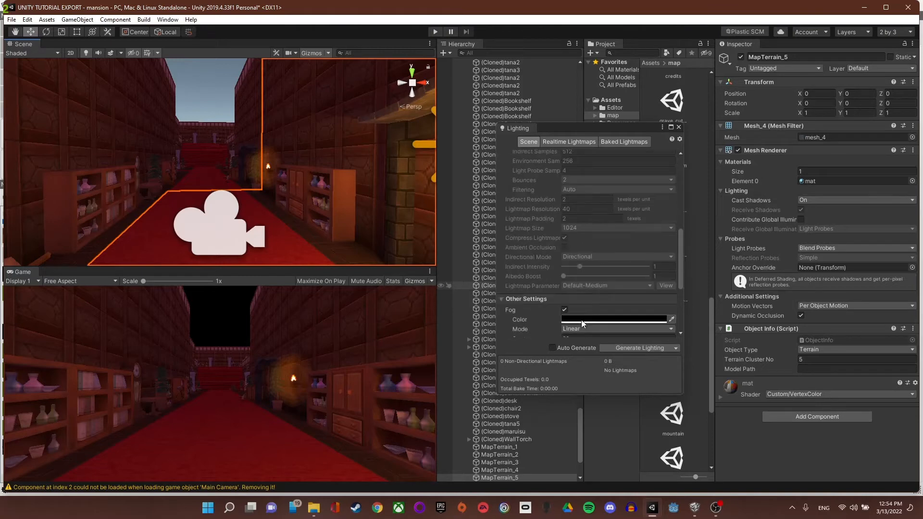
{"action": "scroll", "coordinate": [580, 319], "scroll_direction": "down", "scroll_amount": 1}
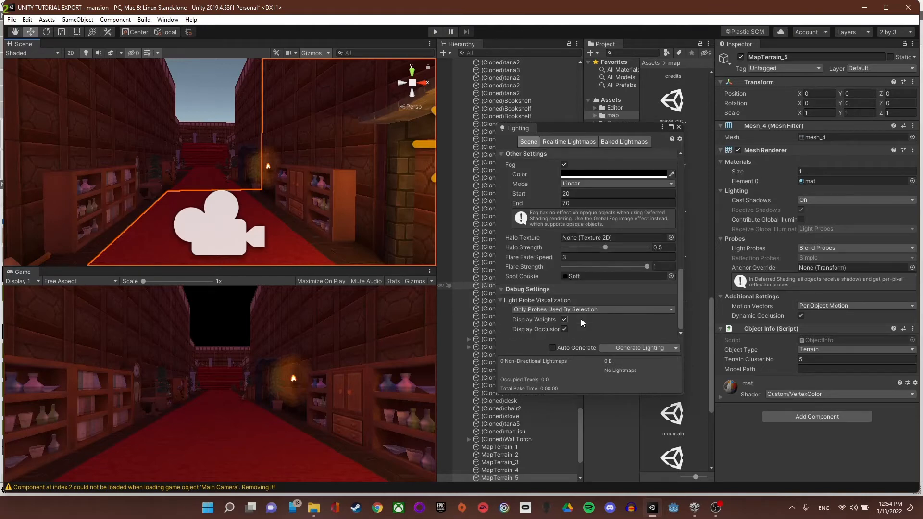
{"action": "scroll", "coordinate": [554, 272], "scroll_direction": "up", "scroll_amount": 6}
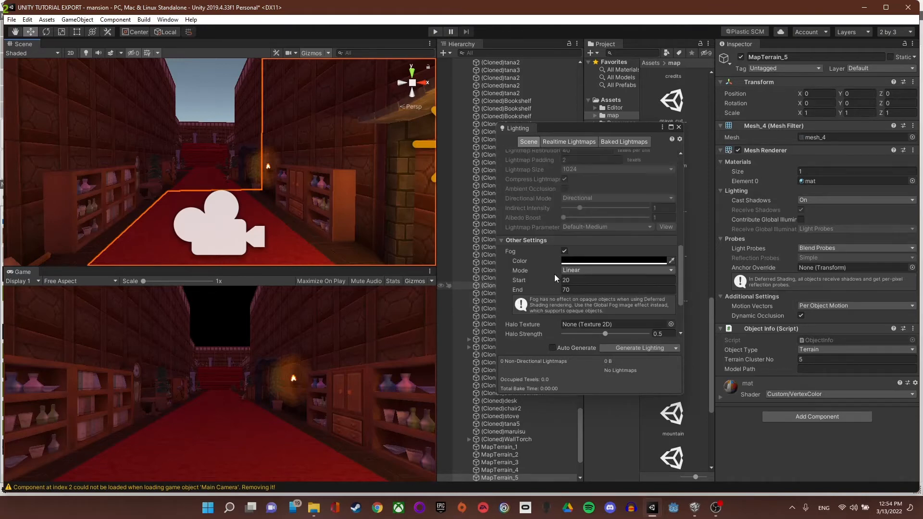
{"action": "scroll", "coordinate": [555, 277], "scroll_direction": "up", "scroll_amount": 8}
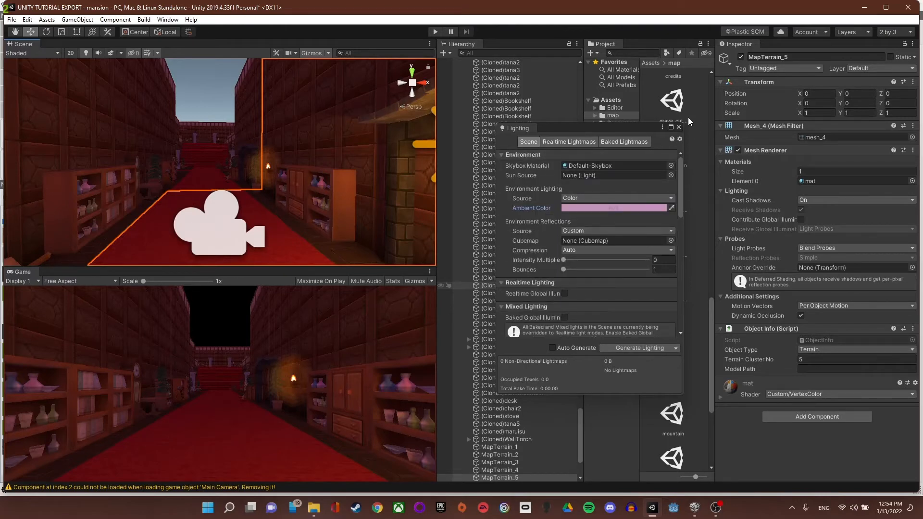
{"action": "left_click", "coordinate": [678, 127]}
- Select the Main Camera in the hall, set its HDR option to Use Graphics Settings, and look around the hall
{"action": "scroll", "coordinate": [222, 210], "scroll_direction": "up", "scroll_amount": 5}
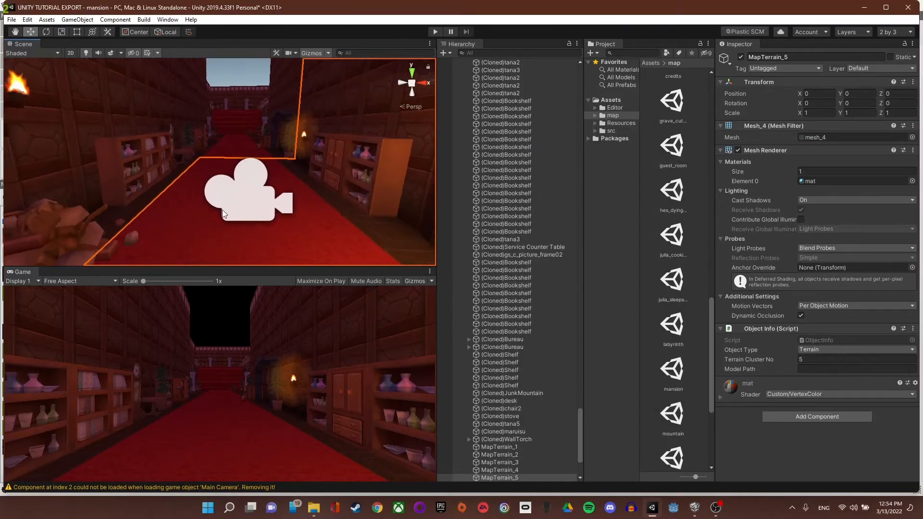
{"action": "left_click", "coordinate": [238, 193]}
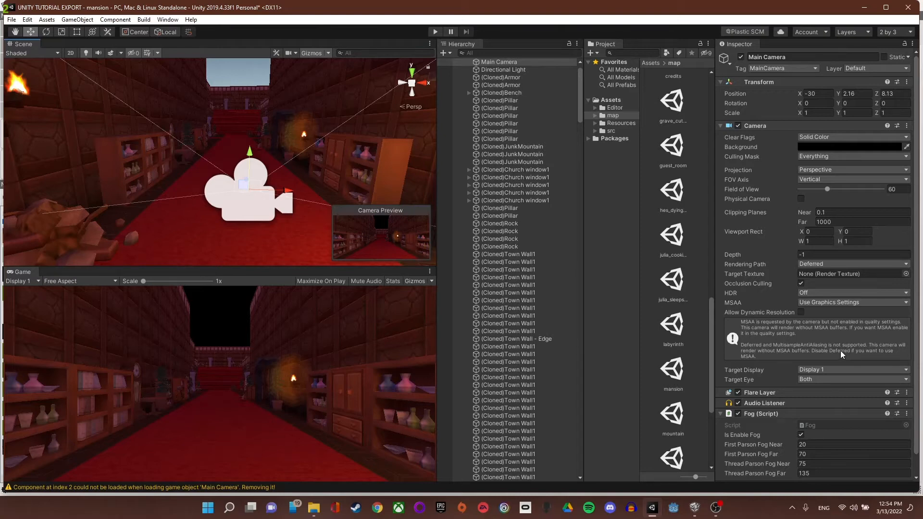
{"action": "scroll", "coordinate": [838, 347], "scroll_direction": "down", "scroll_amount": 1}
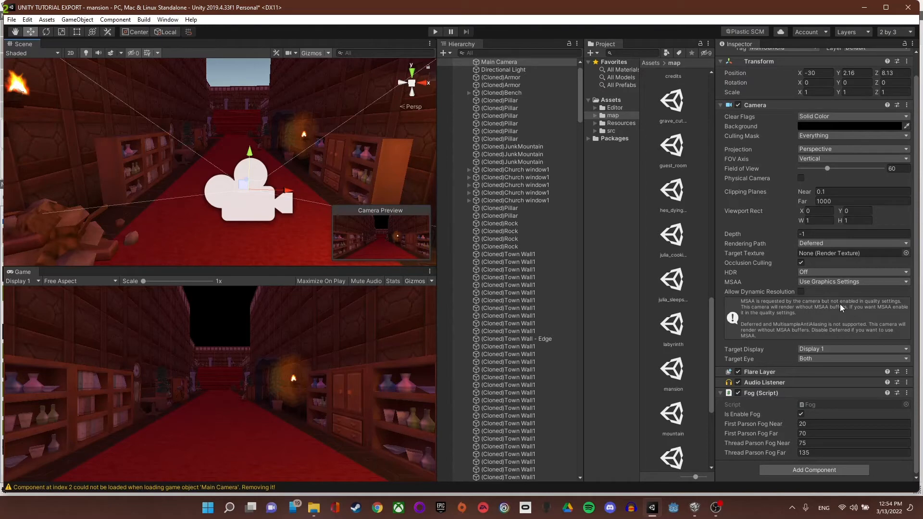
{"action": "left_click", "coordinate": [813, 273]}
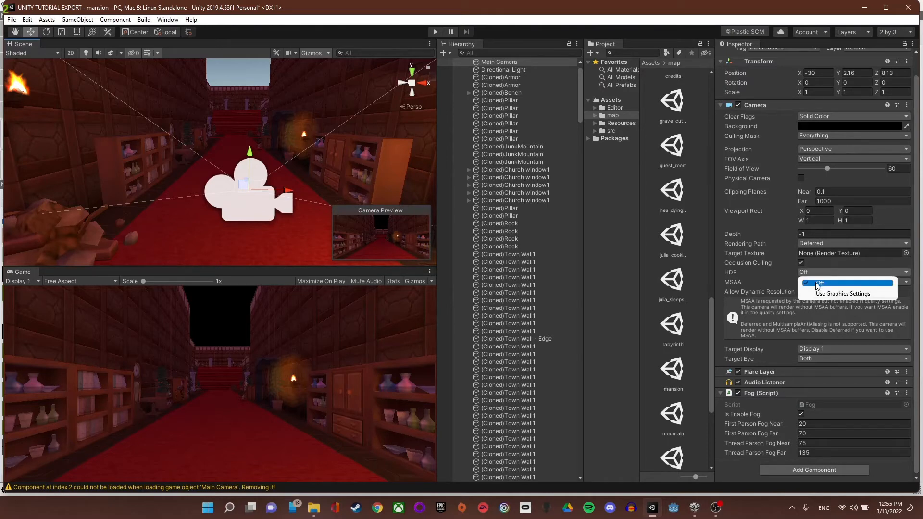
{"action": "left_click", "coordinate": [815, 293]}
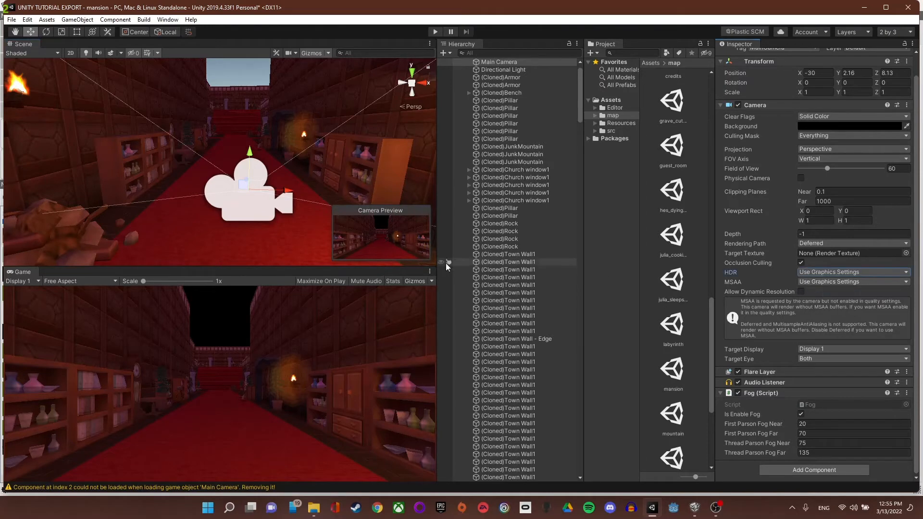
{"action": "right_click_drag", "start_coordinate": [307, 249], "coordinate": [750, 239]}
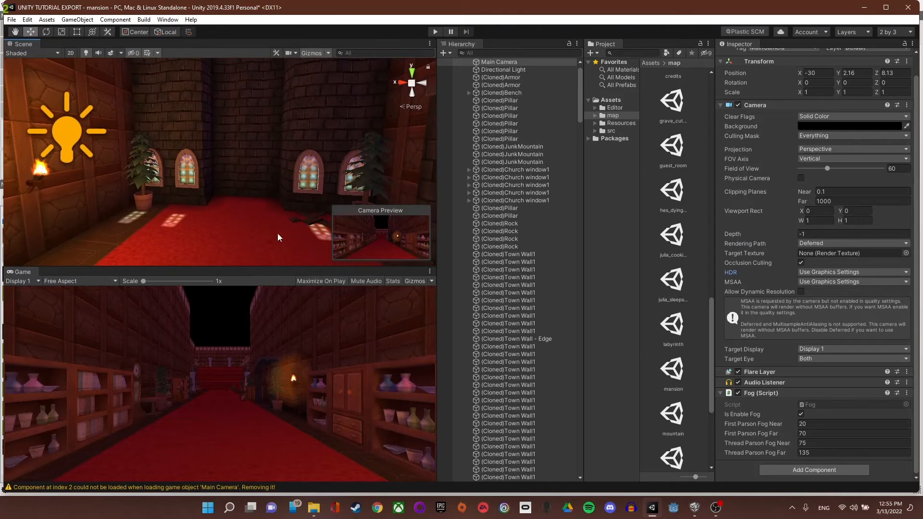
- Reselect the Main Camera and browse the component categories available for it without adding one
{"action": "right_click_drag", "start_coordinate": [278, 233], "coordinate": [256, 184]}
{"action": "left_click", "coordinate": [266, 243]}
{"action": "left_click", "coordinate": [256, 183]}
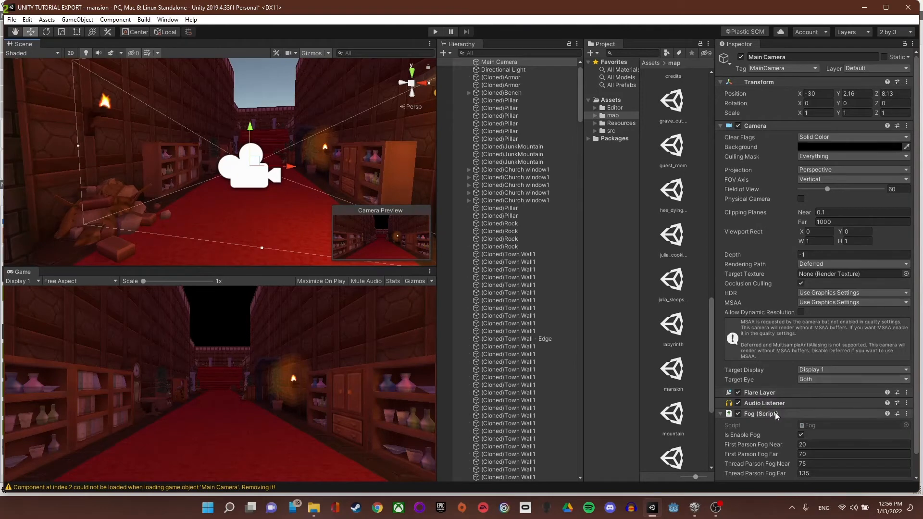
{"action": "scroll", "coordinate": [757, 412], "scroll_direction": "down", "scroll_amount": 2}
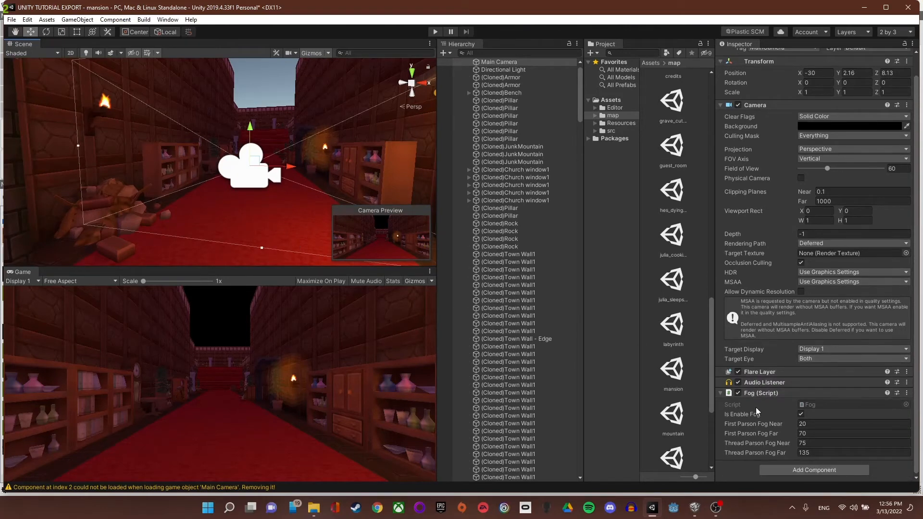
{"action": "left_click", "coordinate": [800, 471]}
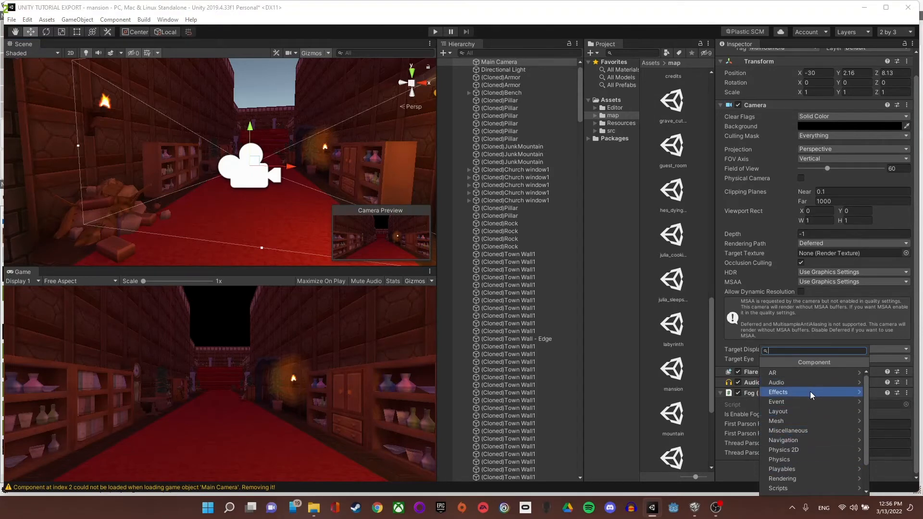
{"action": "scroll", "coordinate": [810, 409], "scroll_direction": "down", "scroll_amount": 3}
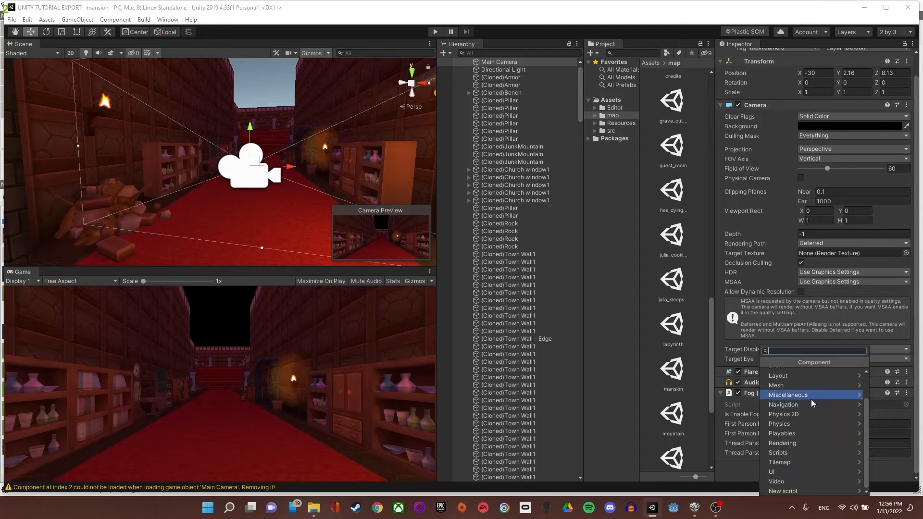
{"action": "left_click", "coordinate": [743, 474]}
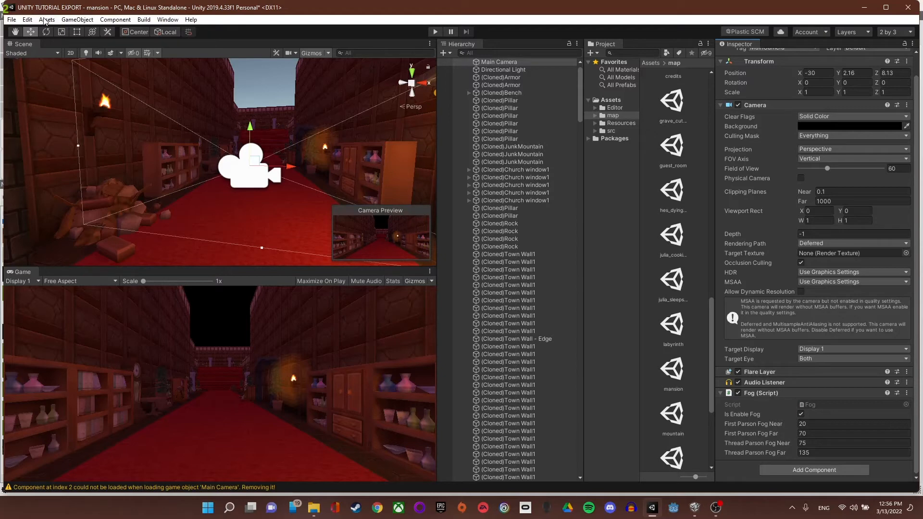
- Open the Asset Store inside the editor and look over its home page
{"action": "left_click", "coordinate": [167, 19]}
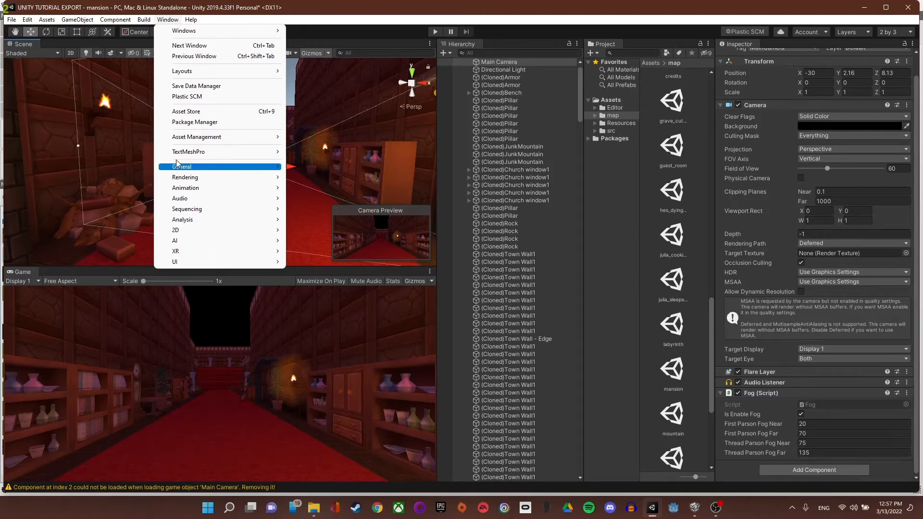
{"action": "left_click", "coordinate": [209, 115]}
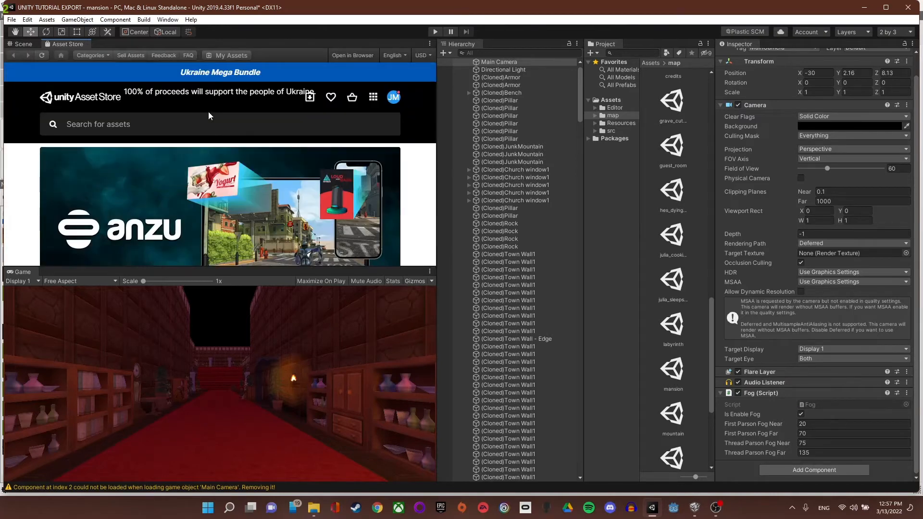
{"action": "scroll", "coordinate": [79, 203], "scroll_direction": "down", "scroll_amount": 5}
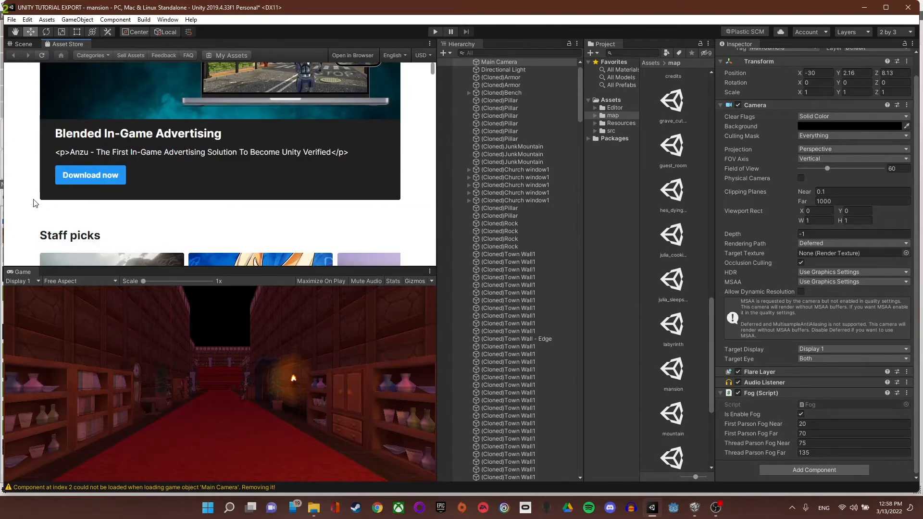
{"action": "scroll", "coordinate": [34, 203], "scroll_direction": "up", "scroll_amount": 5}
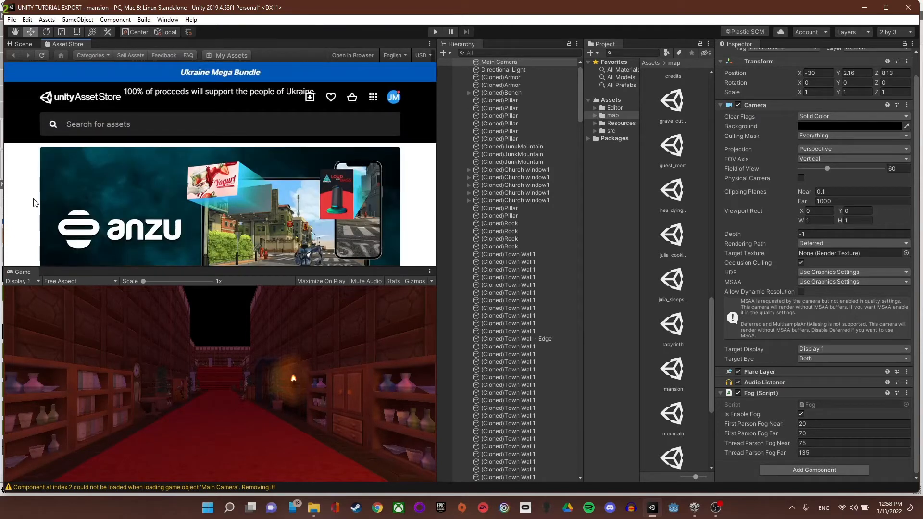
- Search the Asset Store for "beautify" using the suggested search term
{"action": "left_click", "coordinate": [79, 124]}
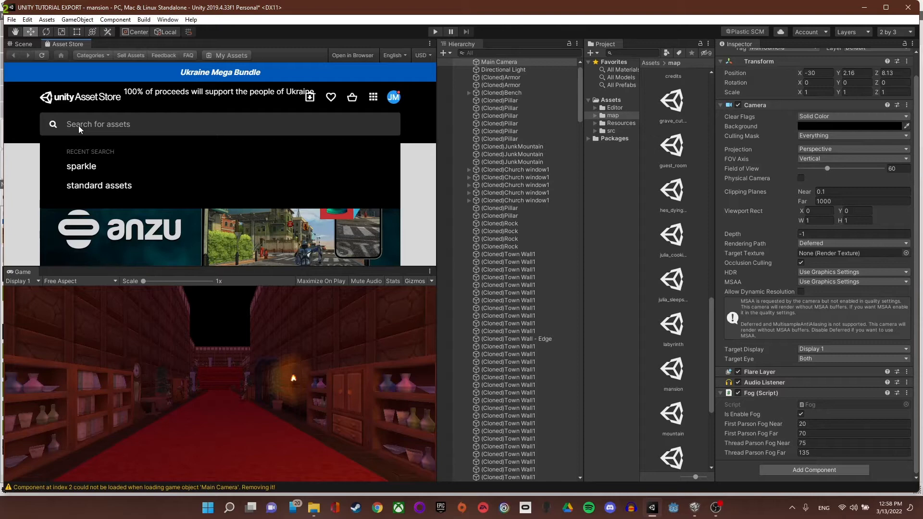
{"action": "type", "text": "be"}
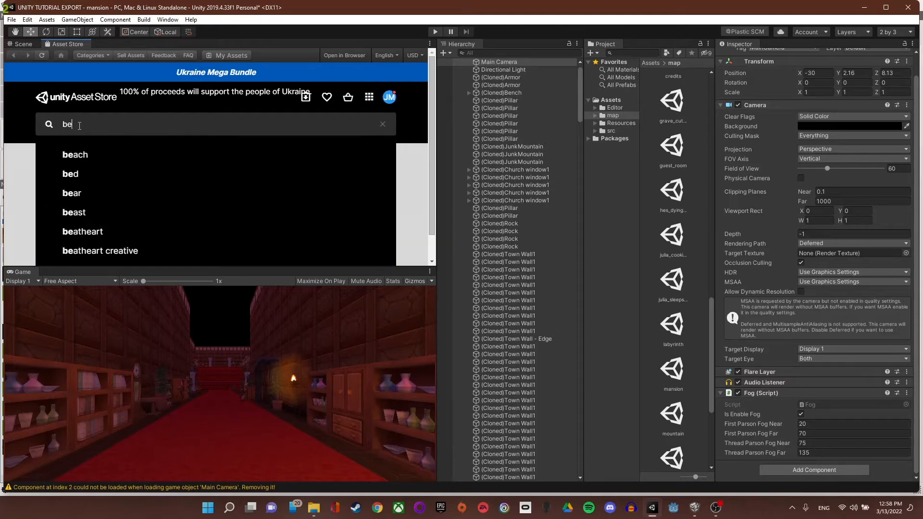
{"action": "type", "text": "au"}
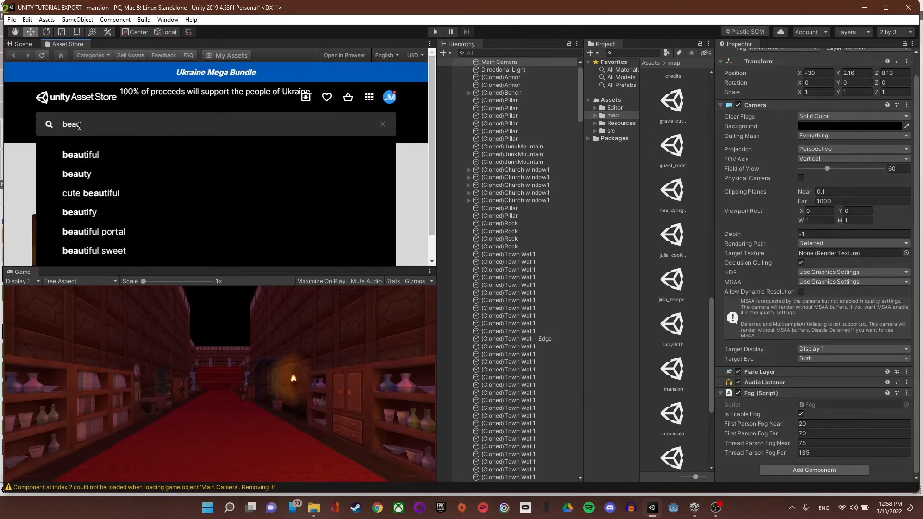
{"action": "key", "text": "Down"}
{"action": "key", "text": "Down"}
{"action": "key", "text": "Down"}
{"action": "key", "text": "Down"}
{"action": "key", "text": "Down"}
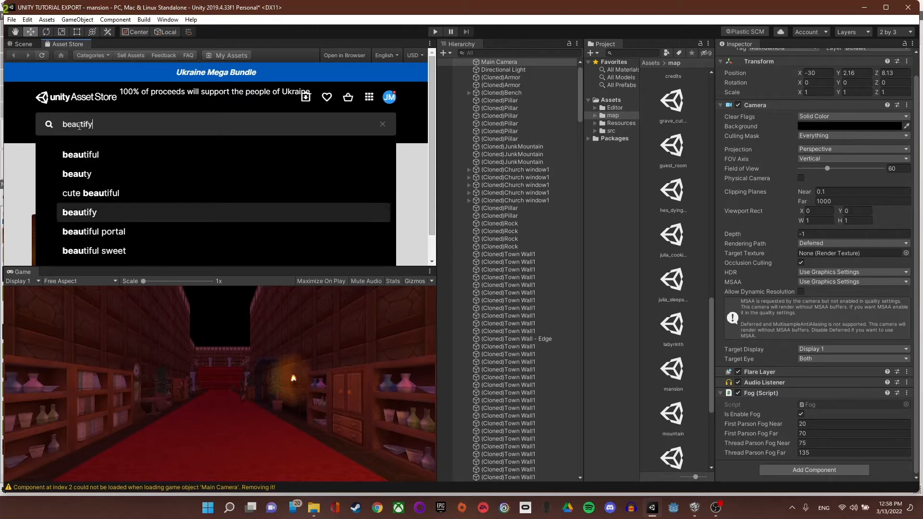
{"action": "key", "text": "Up"}
{"action": "key", "text": "Return"}
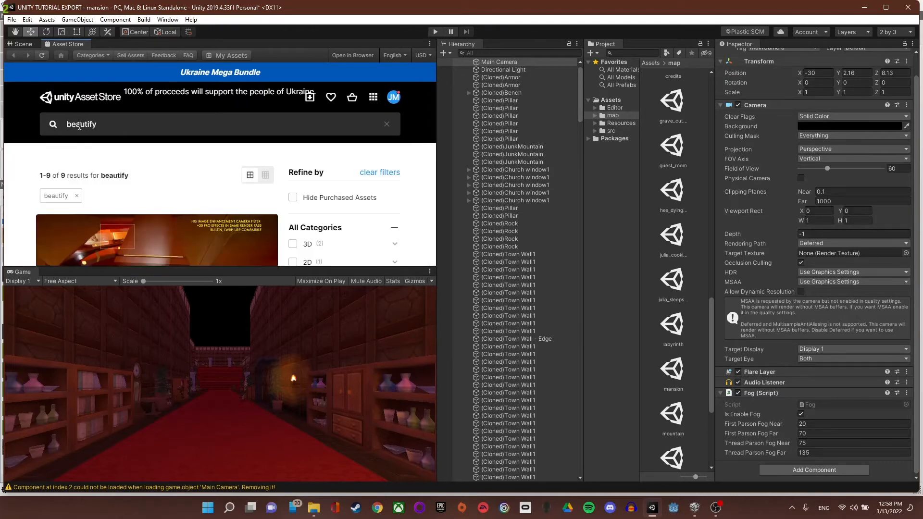
- Browse the Asset Store results for post-processing packages and their prices
{"action": "scroll", "coordinate": [134, 167], "scroll_direction": "down", "scroll_amount": 3}
{"action": "scroll", "coordinate": [134, 168], "scroll_direction": "down", "scroll_amount": 5}
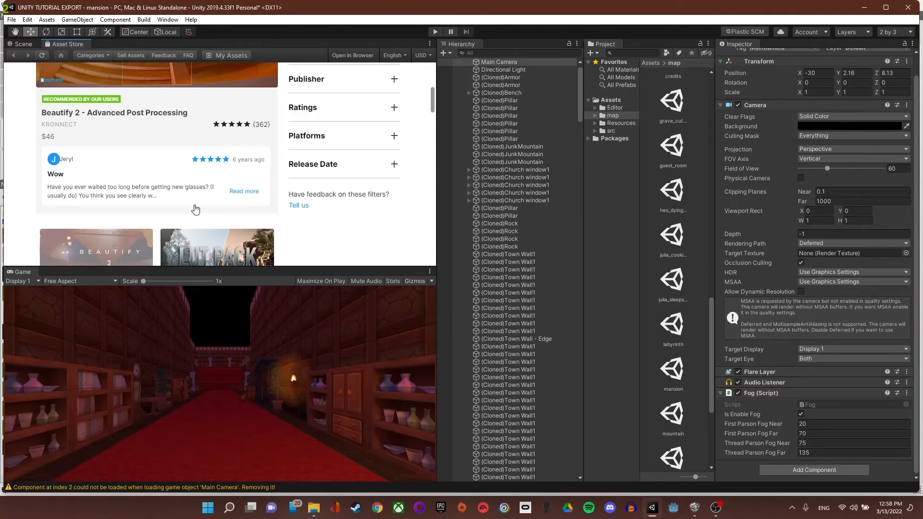
{"action": "scroll", "coordinate": [195, 206], "scroll_direction": "down", "scroll_amount": 4}
{"action": "scroll", "coordinate": [196, 207], "scroll_direction": "down", "scroll_amount": 2}
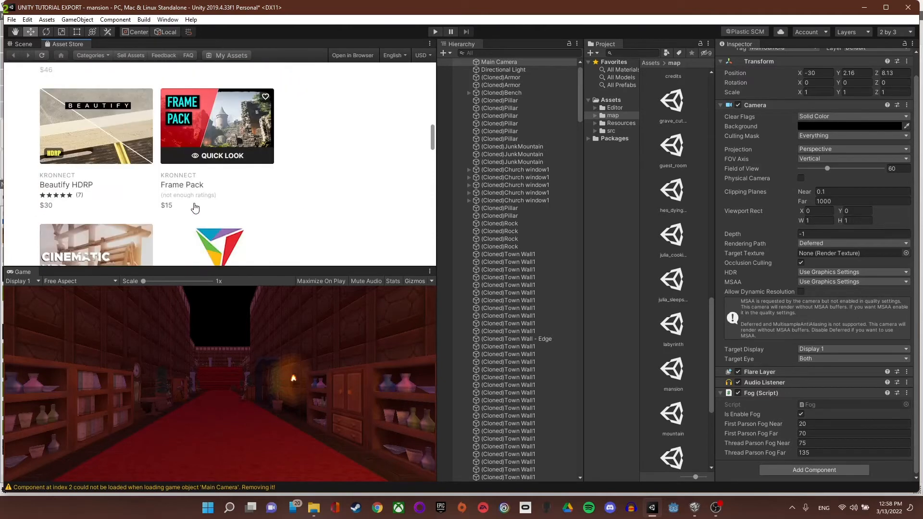
{"action": "scroll", "coordinate": [73, 121], "scroll_direction": "down", "scroll_amount": 3}
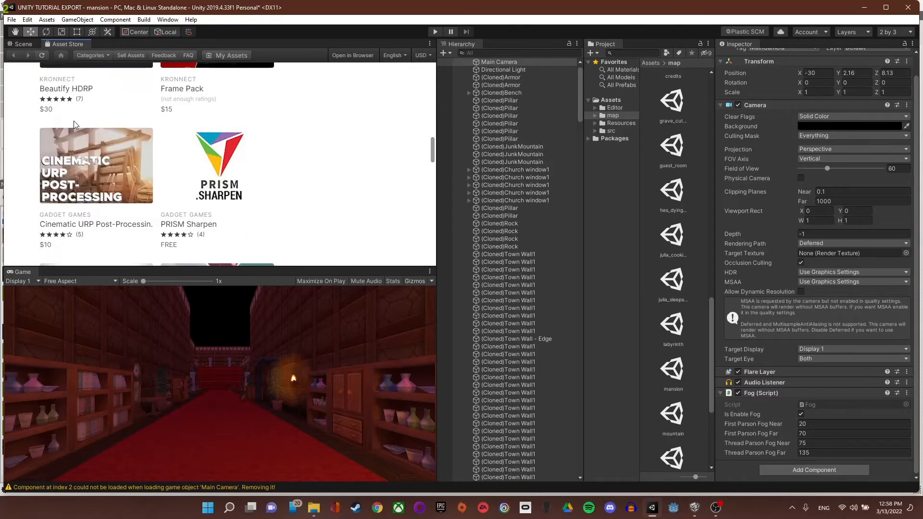
{"action": "scroll", "coordinate": [74, 120], "scroll_direction": "down", "scroll_amount": 3}
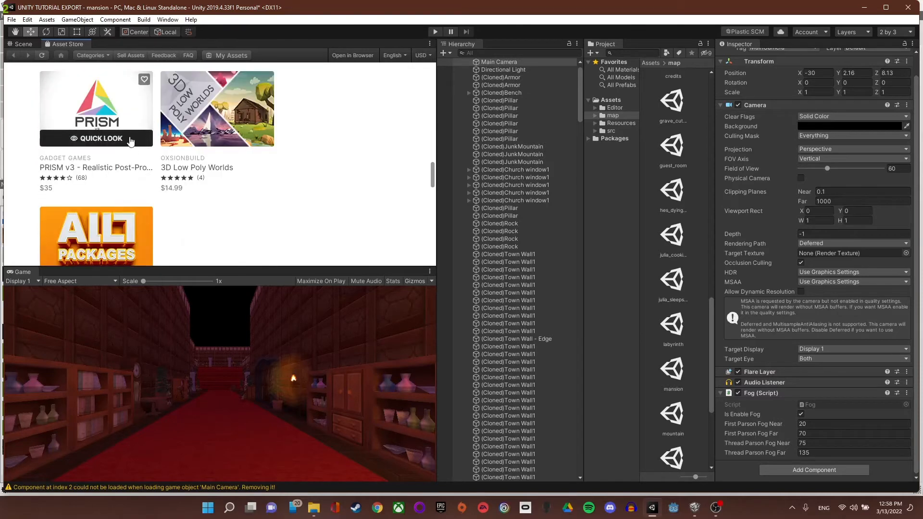
{"action": "scroll", "coordinate": [132, 149], "scroll_direction": "up", "scroll_amount": 5}
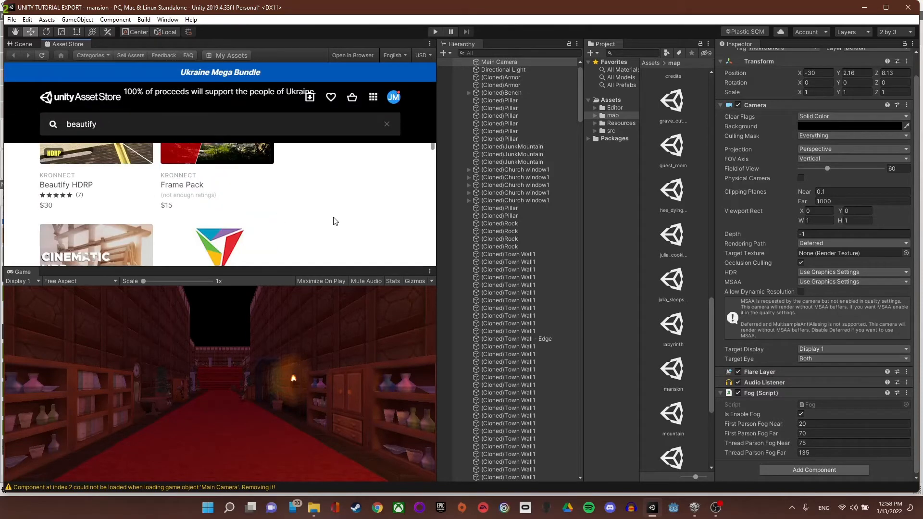
{"action": "scroll", "coordinate": [336, 222], "scroll_direction": "up", "scroll_amount": 1}
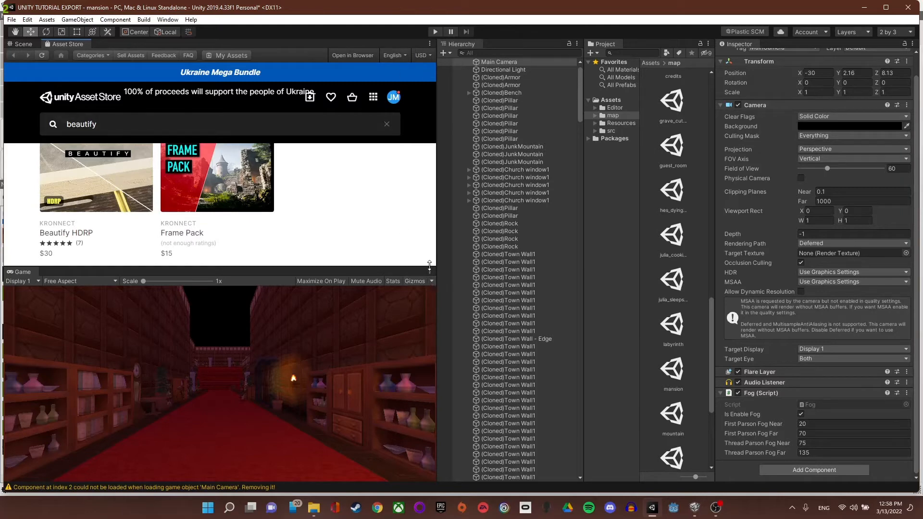
- Enlarge the Asset Store view, open the purchased Beautify 2 - Advanced Post Processing asset, and read its overview
{"action": "left_click_drag", "start_coordinate": [429, 266], "coordinate": [429, 379]}
{"action": "scroll", "coordinate": [294, 270], "scroll_direction": "up", "scroll_amount": 5}
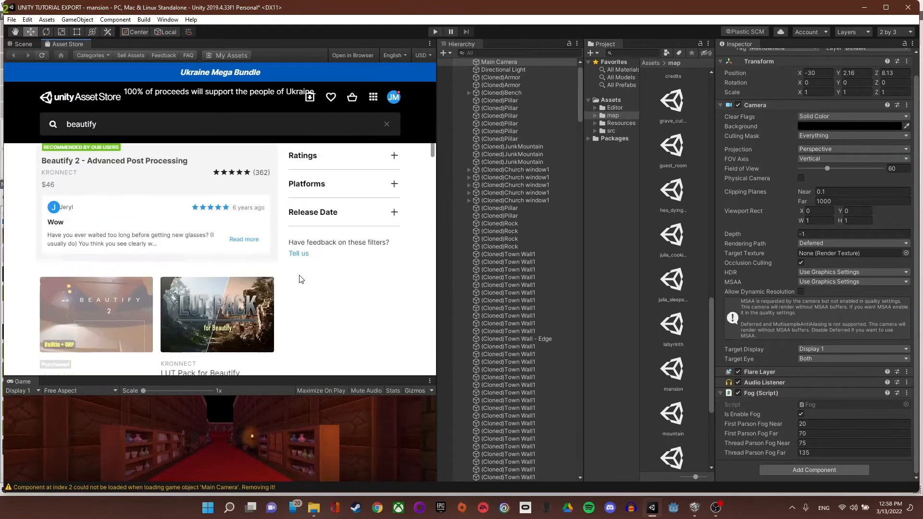
{"action": "scroll", "coordinate": [280, 294], "scroll_direction": "down", "scroll_amount": 1}
{"action": "mouse_move", "coordinate": [99, 270]}
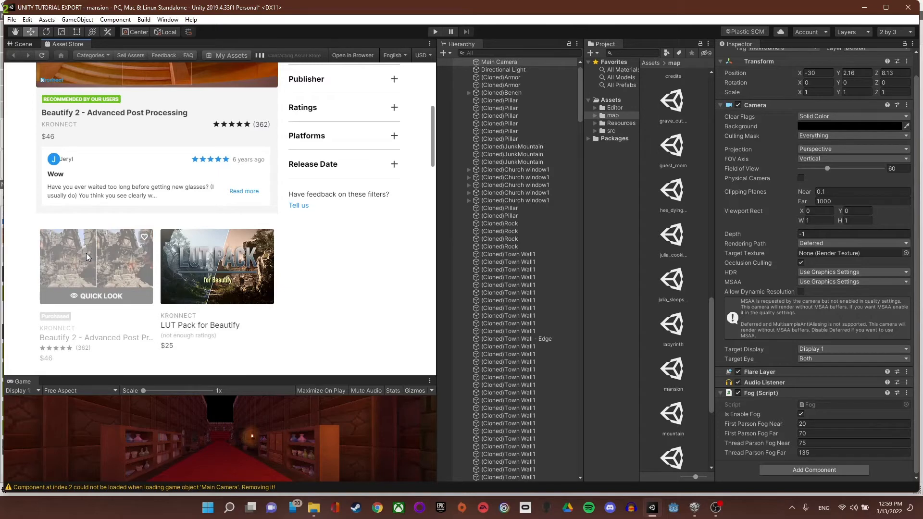
{"action": "left_click", "coordinate": [85, 253]}
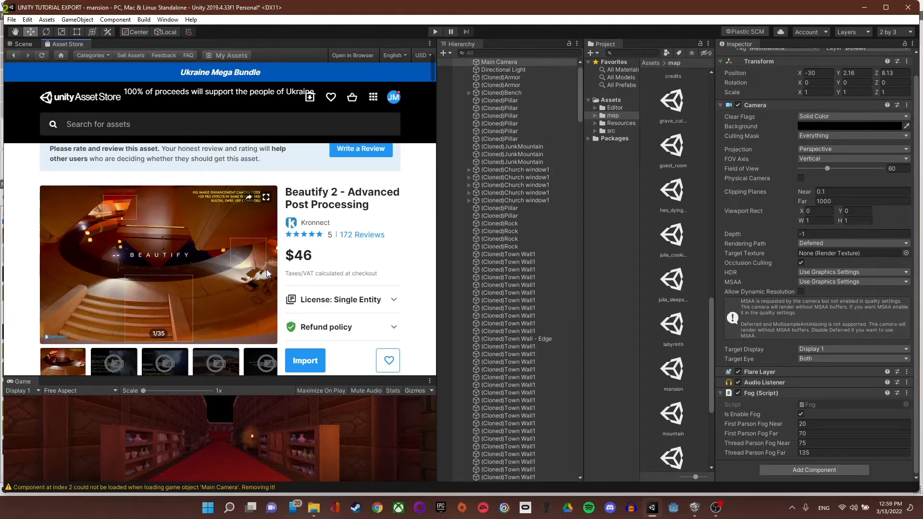
{"action": "scroll", "coordinate": [230, 273], "scroll_direction": "down", "scroll_amount": 6}
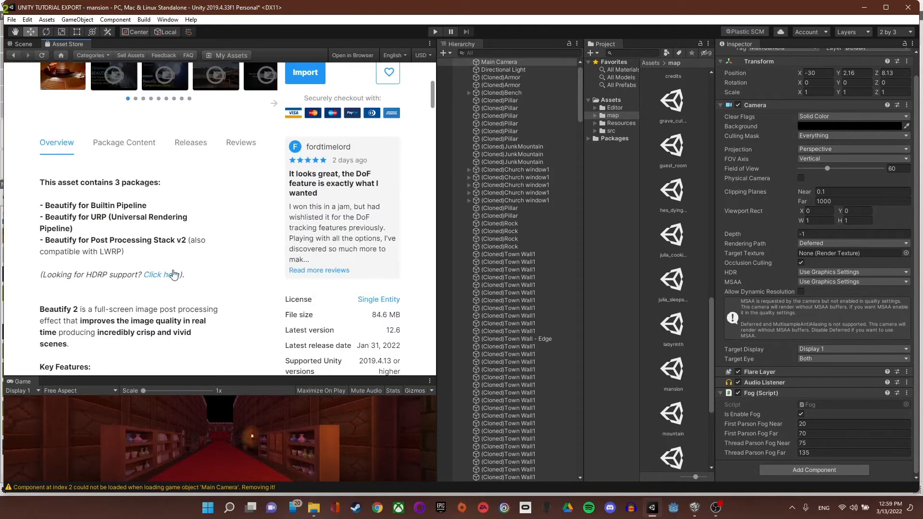
- Import the Beautify 2 asset with only its readme and Builtin package, leaving out the PPSv2 and URP packages
{"action": "scroll", "coordinate": [119, 235], "scroll_direction": "down", "scroll_amount": 10}
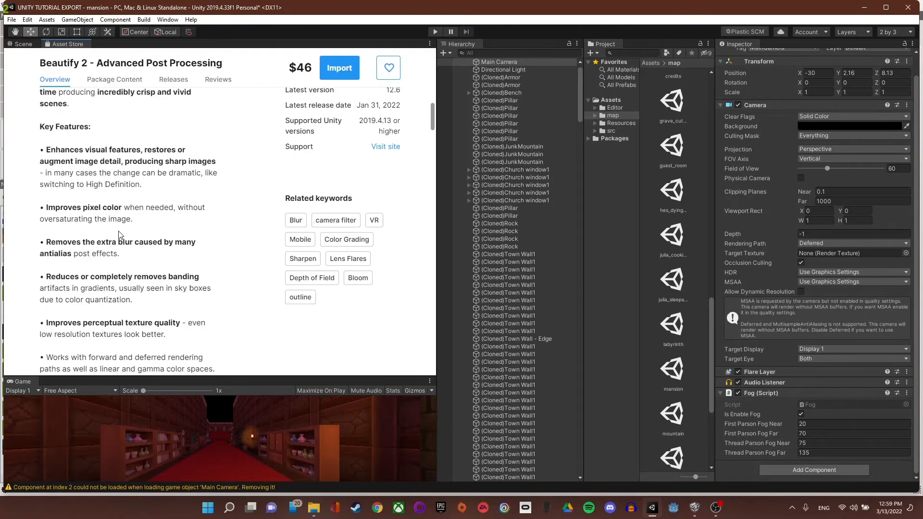
{"action": "scroll", "coordinate": [119, 232], "scroll_direction": "up", "scroll_amount": 15}
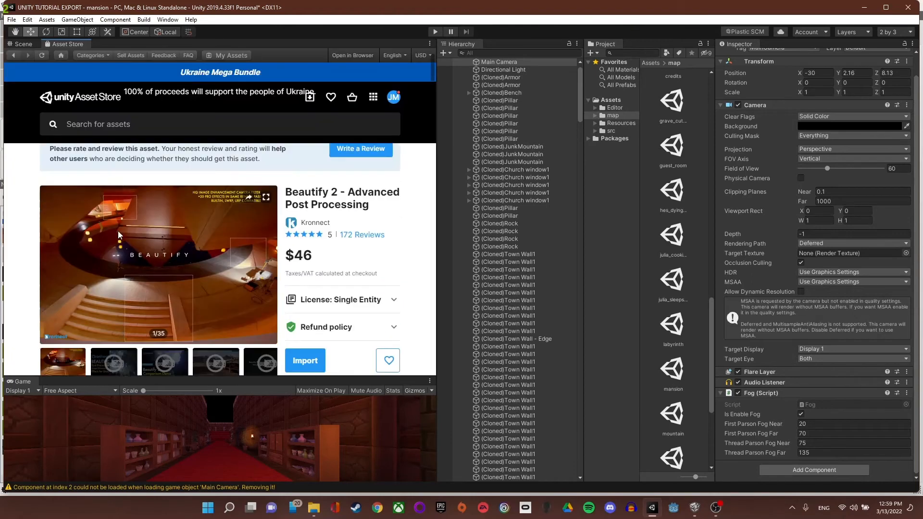
{"action": "scroll", "coordinate": [313, 197], "scroll_direction": "down", "scroll_amount": 2}
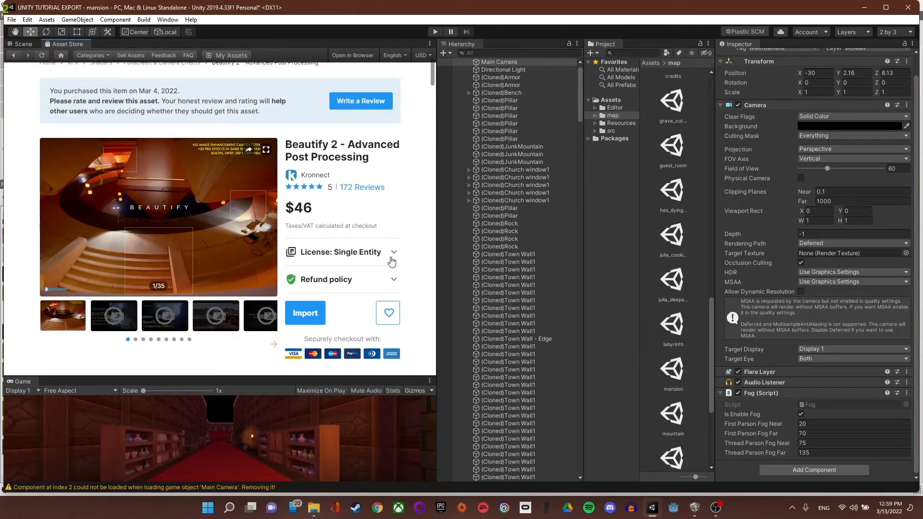
{"action": "left_click", "coordinate": [304, 321]}
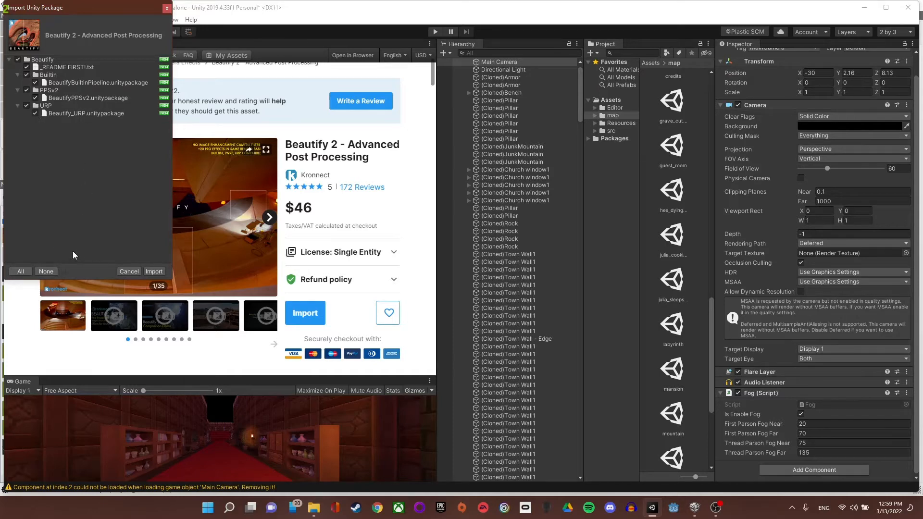
{"action": "left_click", "coordinate": [26, 90]}
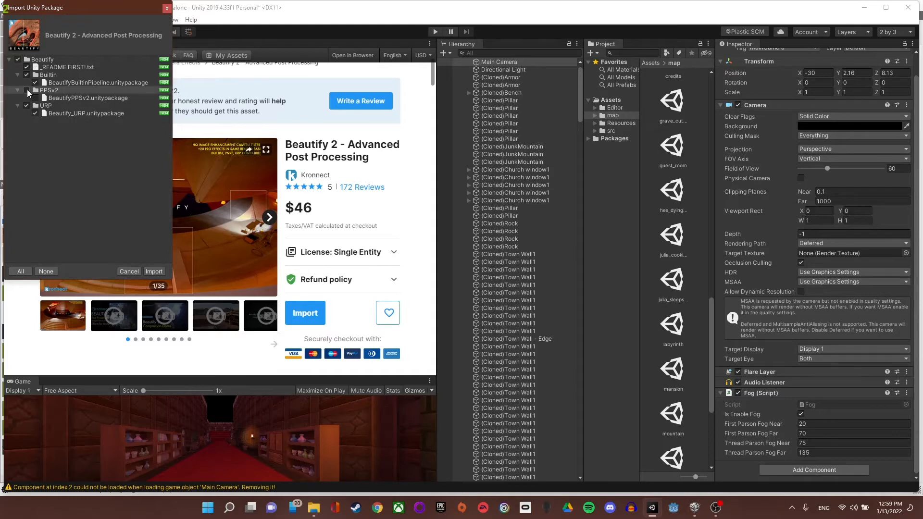
{"action": "left_click", "coordinate": [35, 113]}
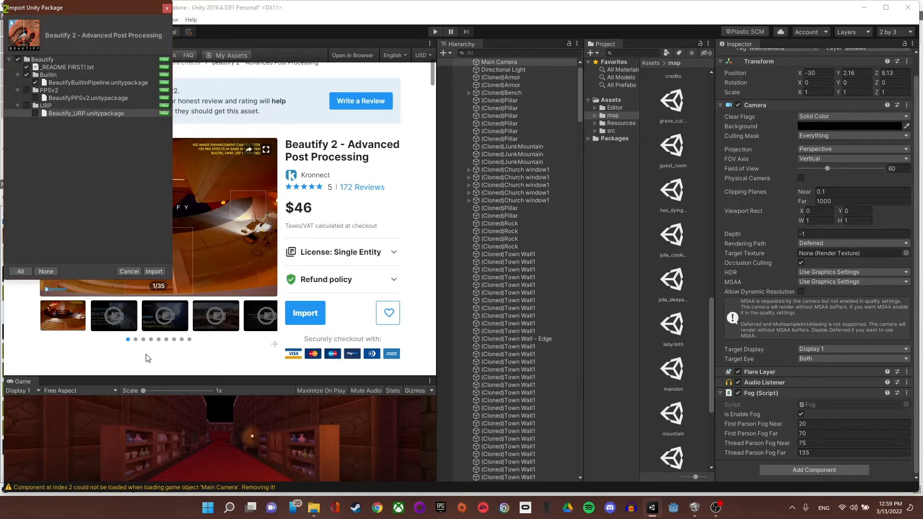
{"action": "left_click", "coordinate": [154, 271]}
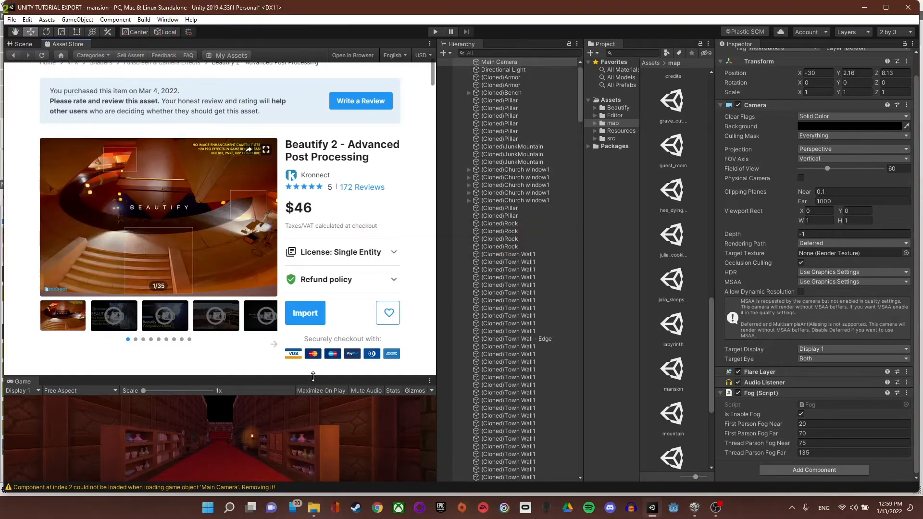
- Import all contents of the BeautifyBuiltinPipeline package from the project's Beautify/Builtin folder
{"action": "left_click_drag", "start_coordinate": [312, 376], "coordinate": [295, 123]}
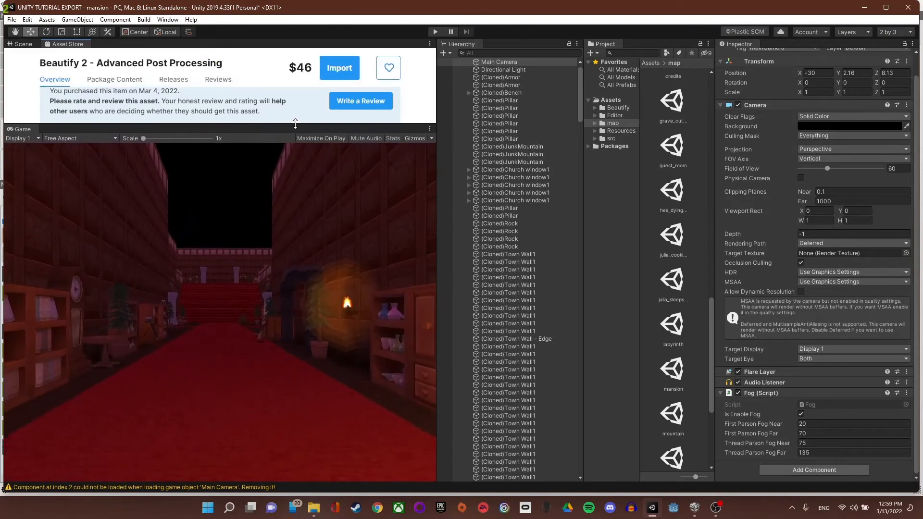
{"action": "left_click", "coordinate": [610, 100]}
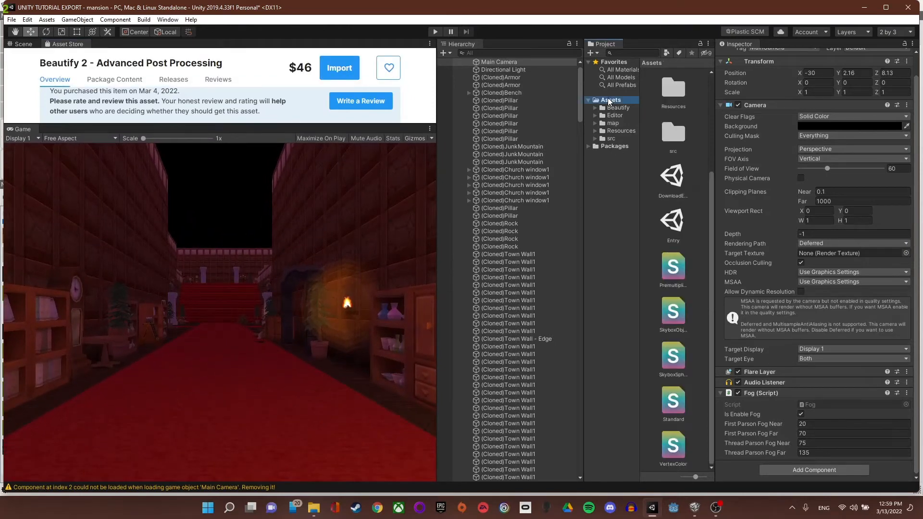
{"action": "left_click", "coordinate": [613, 109]}
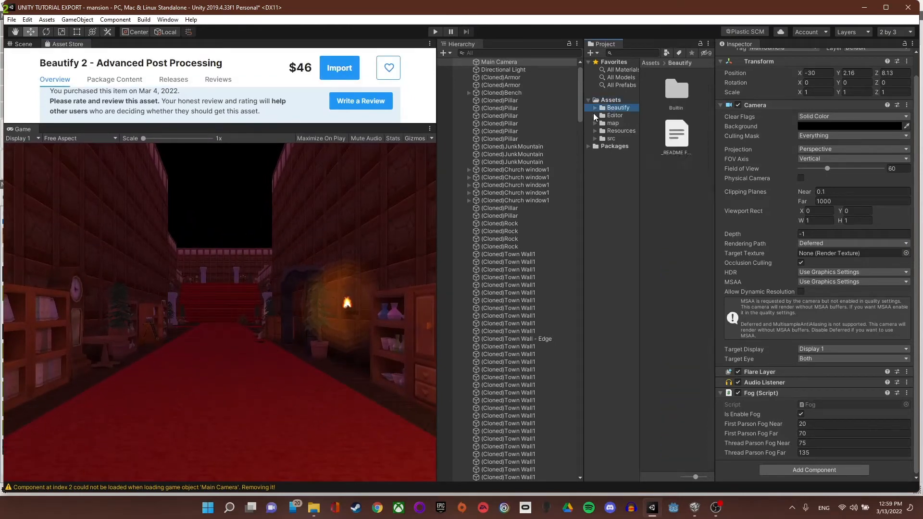
{"action": "left_click", "coordinate": [595, 108]}
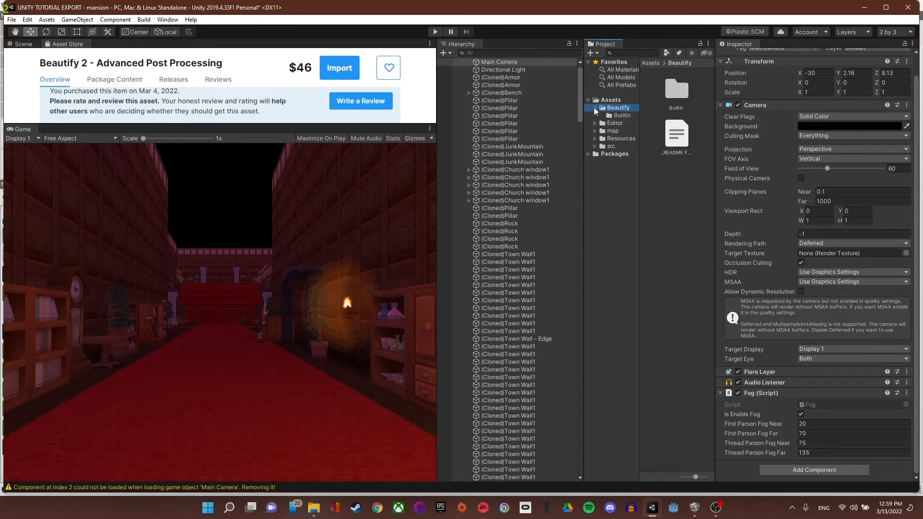
{"action": "double_click", "coordinate": [660, 98]}
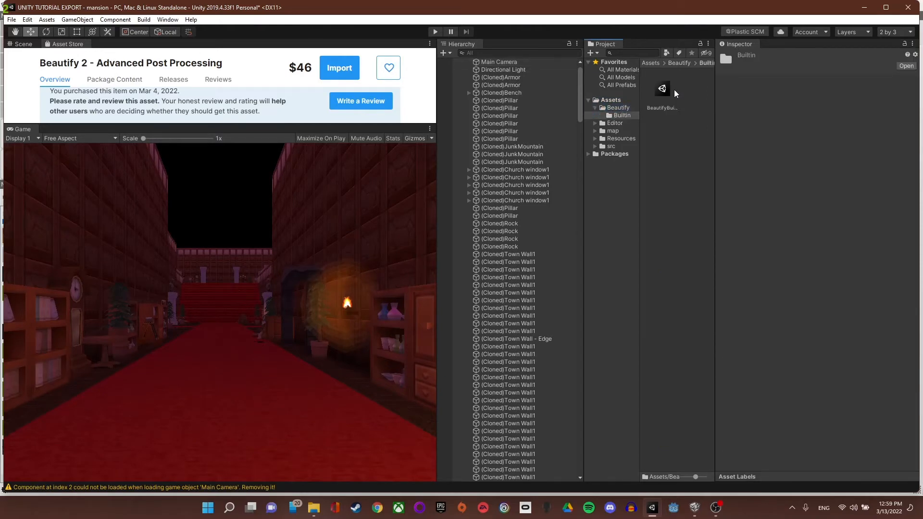
{"action": "double_click", "coordinate": [661, 90]}
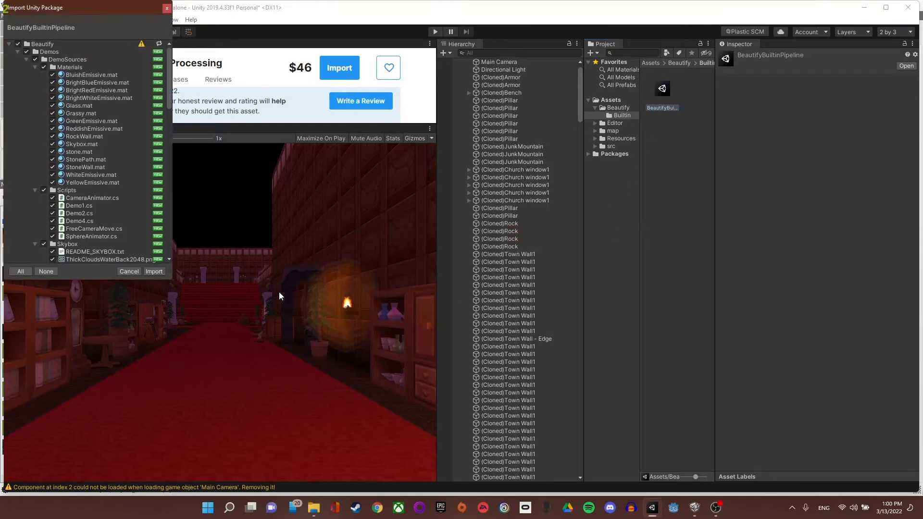
{"action": "left_click", "coordinate": [153, 272]}
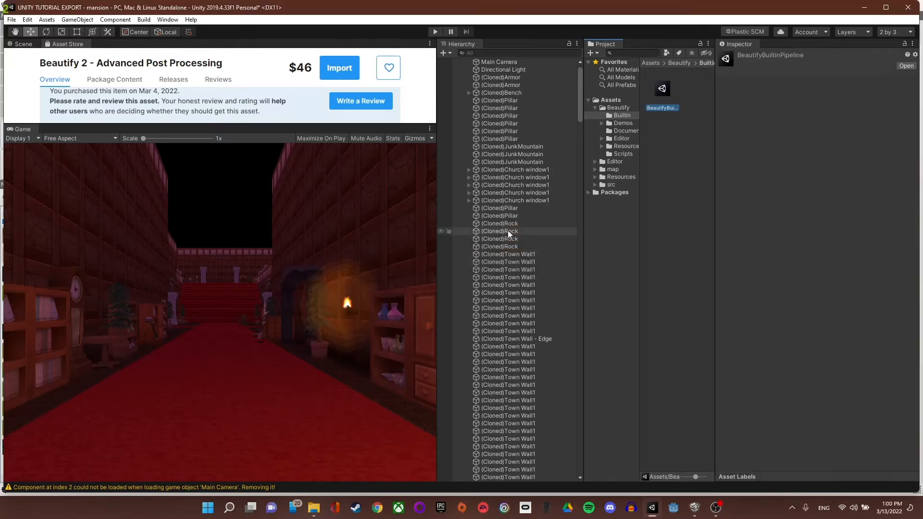
- Shrink the Game view and show the Scene view in place of the Asset Store
{"action": "left_click_drag", "start_coordinate": [249, 125], "coordinate": [253, 247]}
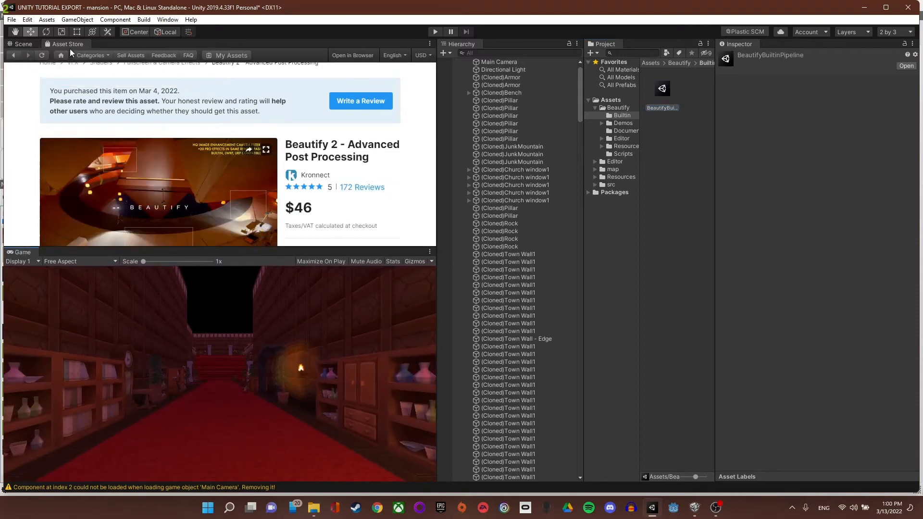
{"action": "left_click", "coordinate": [15, 44]}
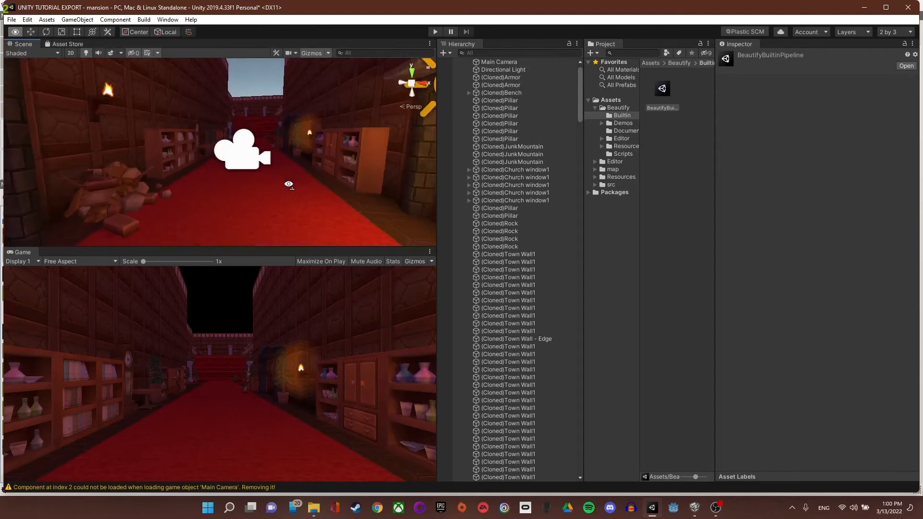
{"action": "mouse_move", "coordinate": [289, 185]}
{"action": "right_mouse_down"}
{"action": "mouse_move", "coordinate": [324, 208]}
{"action": "mouse_move", "coordinate": [308, 173]}
{"action": "mouse_move", "coordinate": [284, 170]}
{"action": "right_mouse_up"}
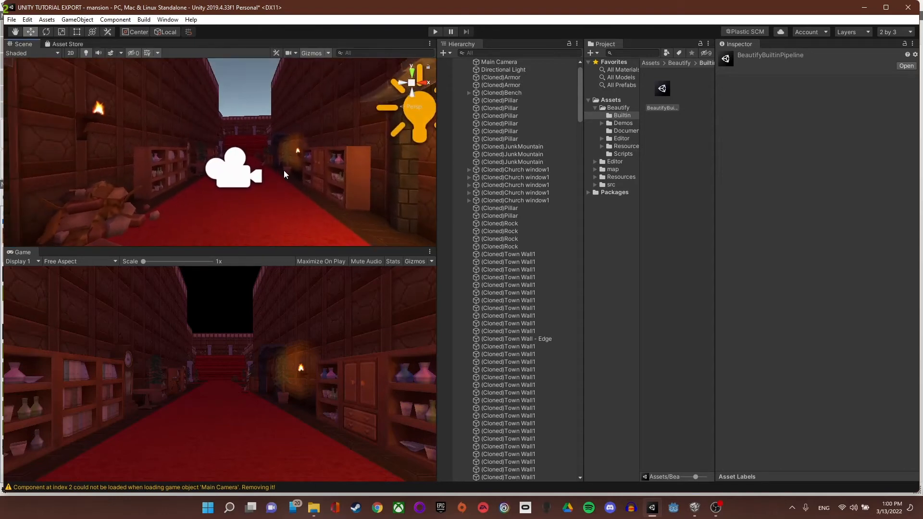
- Add the Beautify rendering image effect as a component on the Main Camera
{"action": "left_click", "coordinate": [238, 176]}
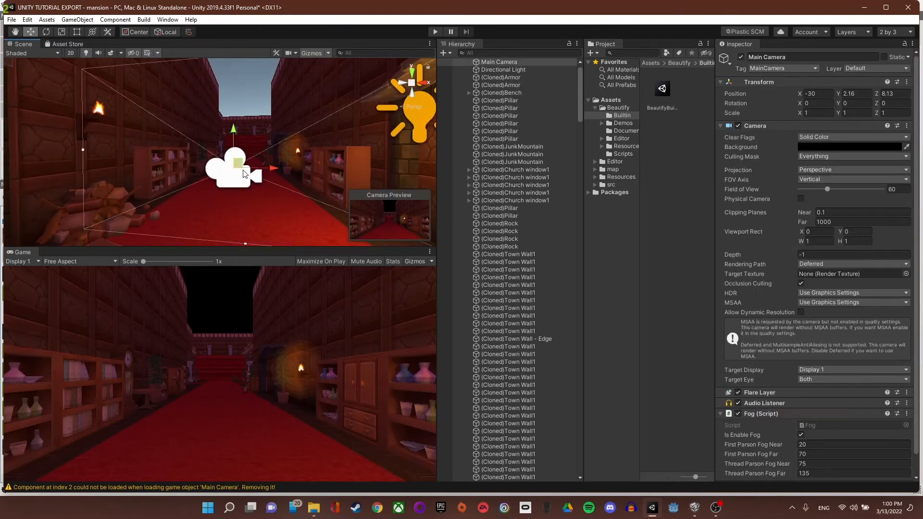
{"action": "scroll", "coordinate": [774, 327], "scroll_direction": "down", "scroll_amount": 1}
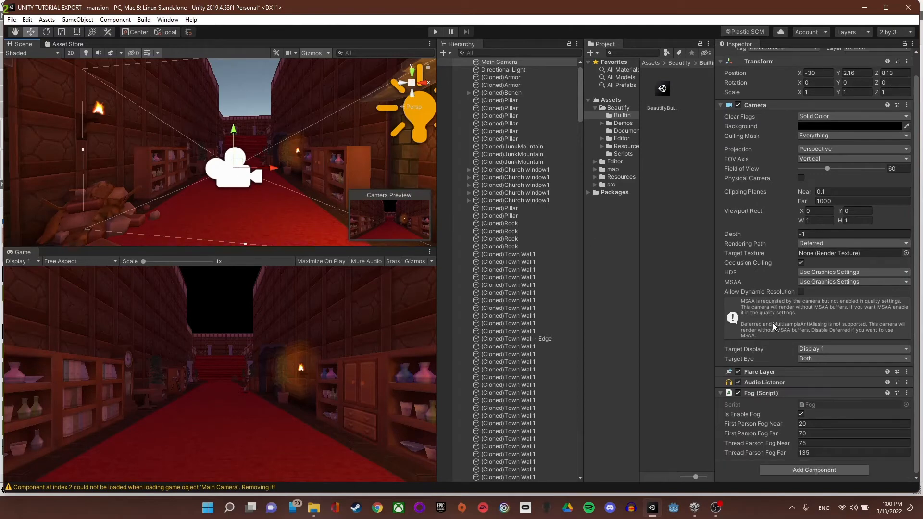
{"action": "left_click", "coordinate": [789, 470]}
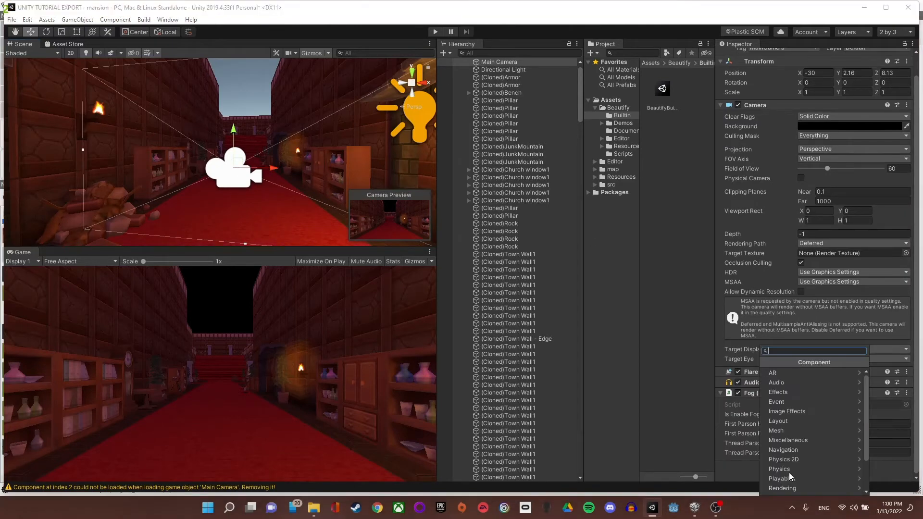
{"action": "left_click", "coordinate": [812, 411]}
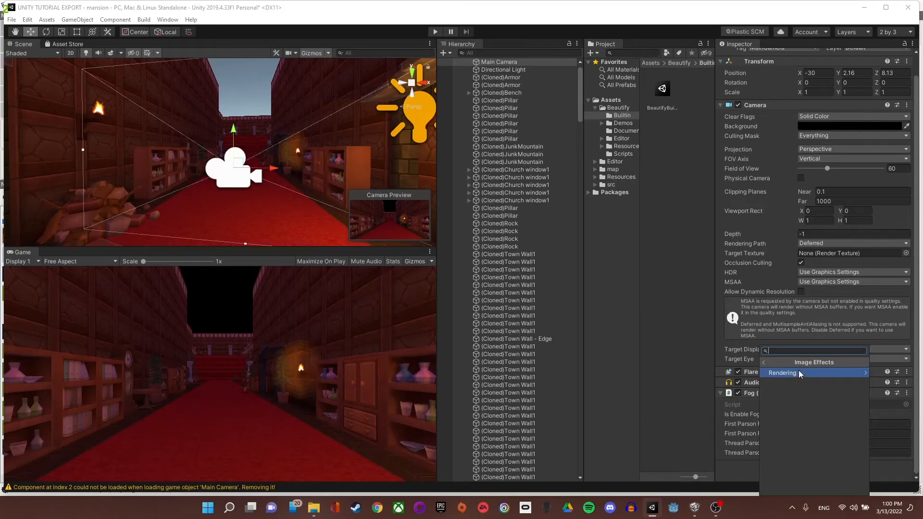
{"action": "left_click", "coordinate": [799, 371]}
{"action": "left_click", "coordinate": [797, 374]}
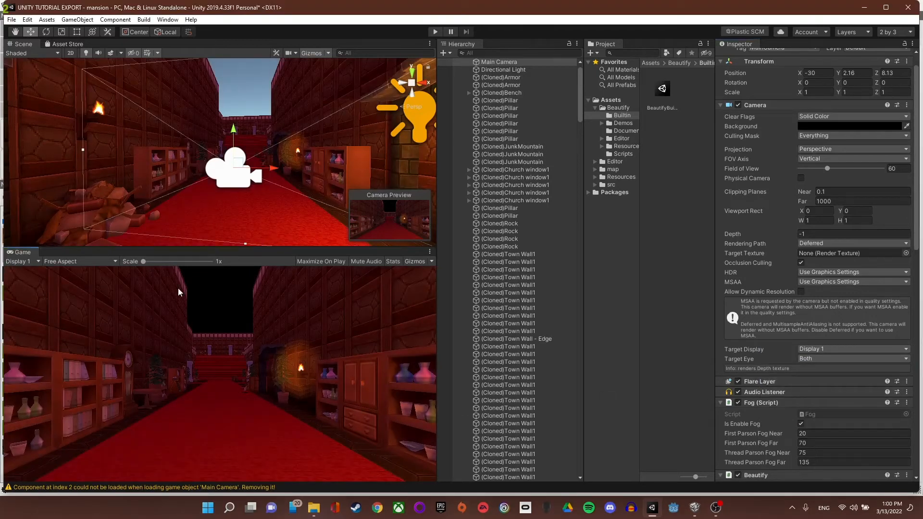
{"action": "right_click_drag", "start_coordinate": [161, 235], "coordinate": [200, 168]}
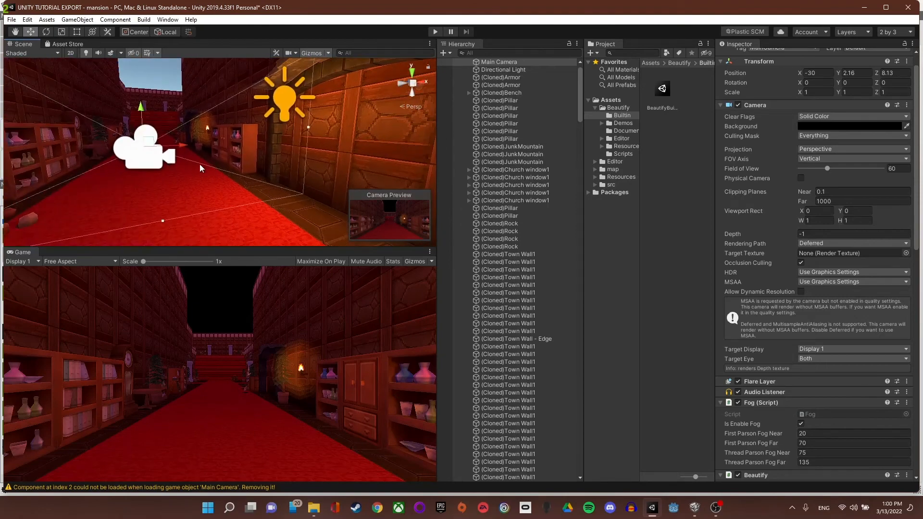
- Set the Beautify component's quality to Best Performance
{"action": "scroll", "coordinate": [785, 401], "scroll_direction": "down", "scroll_amount": 3}
{"action": "scroll", "coordinate": [838, 425], "scroll_direction": "down", "scroll_amount": 3}
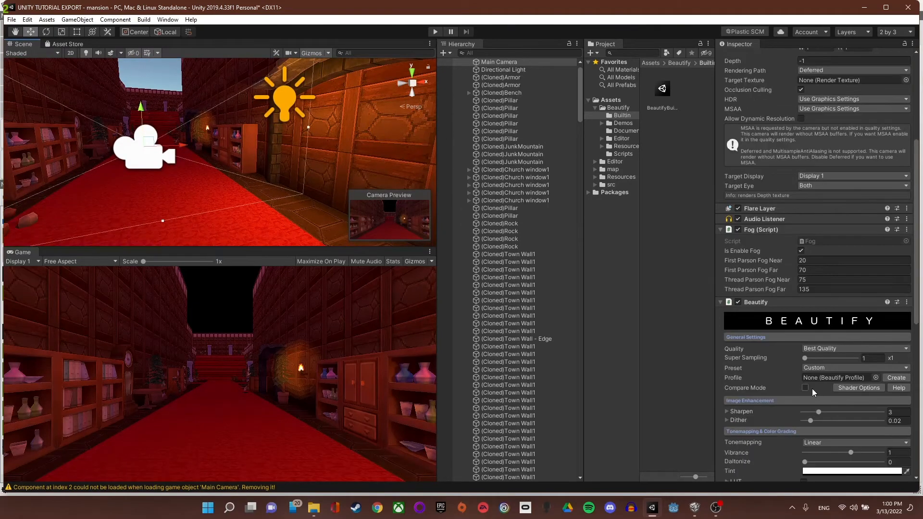
{"action": "scroll", "coordinate": [812, 388], "scroll_direction": "down", "scroll_amount": 3}
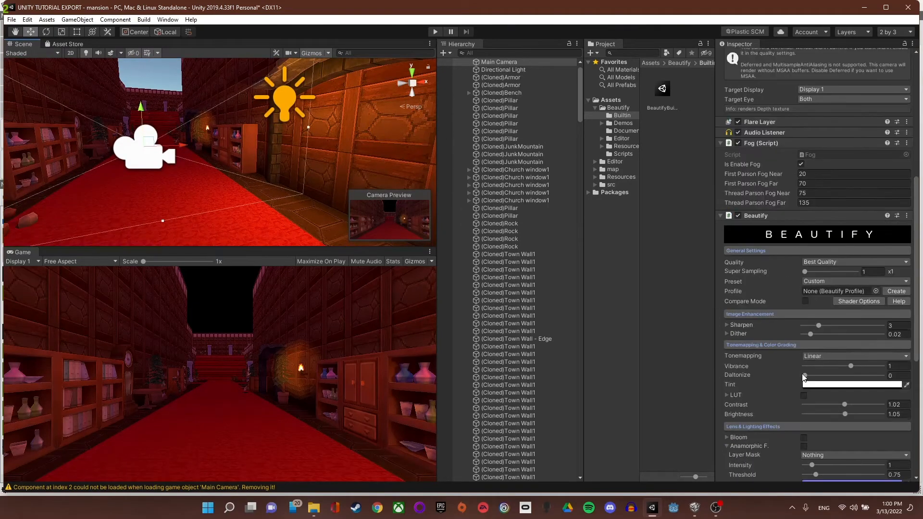
{"action": "left_click", "coordinate": [810, 264]}
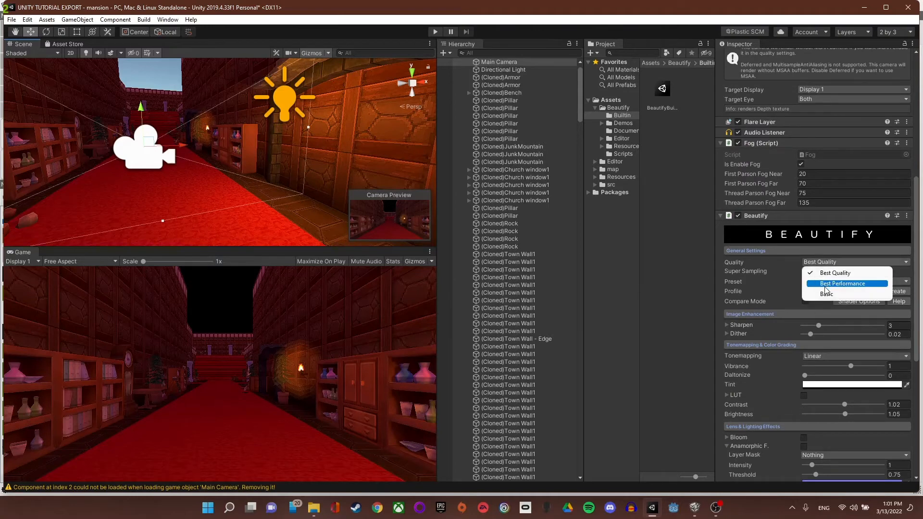
{"action": "left_click", "coordinate": [778, 262]}
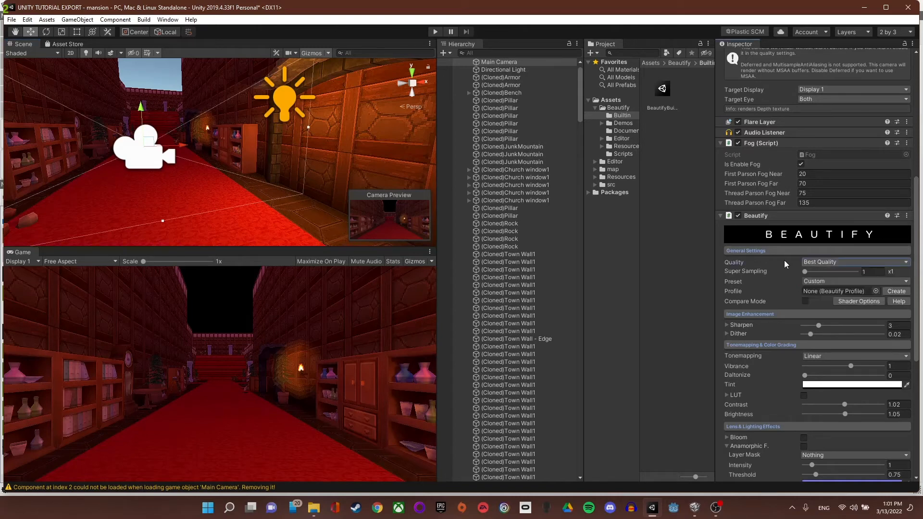
{"action": "left_click", "coordinate": [819, 262]}
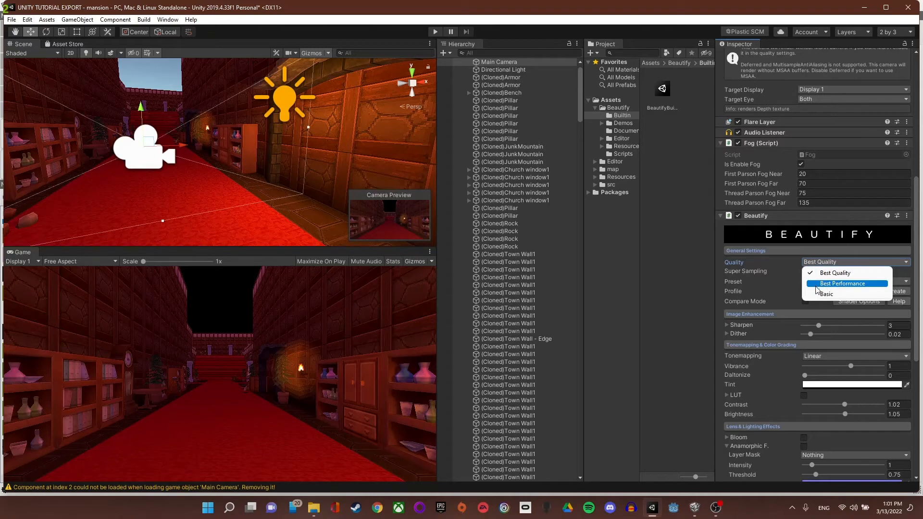
{"action": "left_click", "coordinate": [796, 274]}
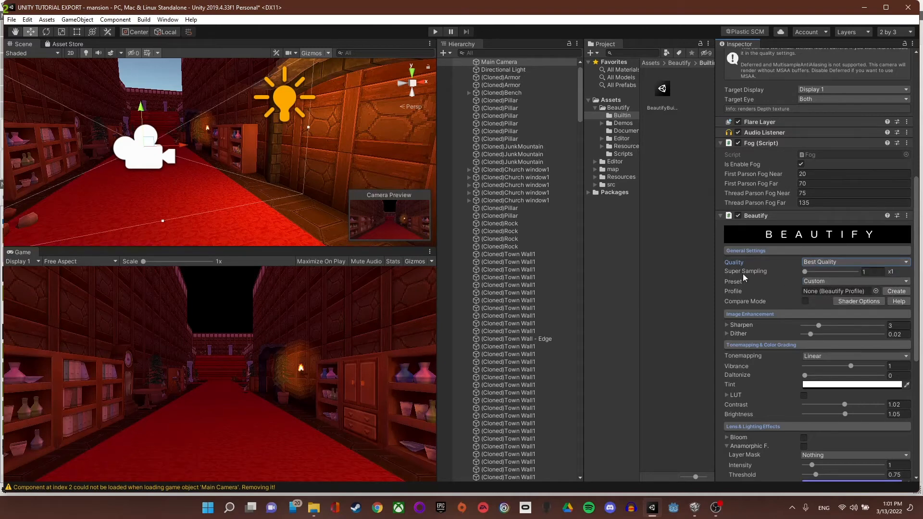
{"action": "left_click", "coordinate": [807, 263]}
{"action": "left_click", "coordinate": [825, 283]}
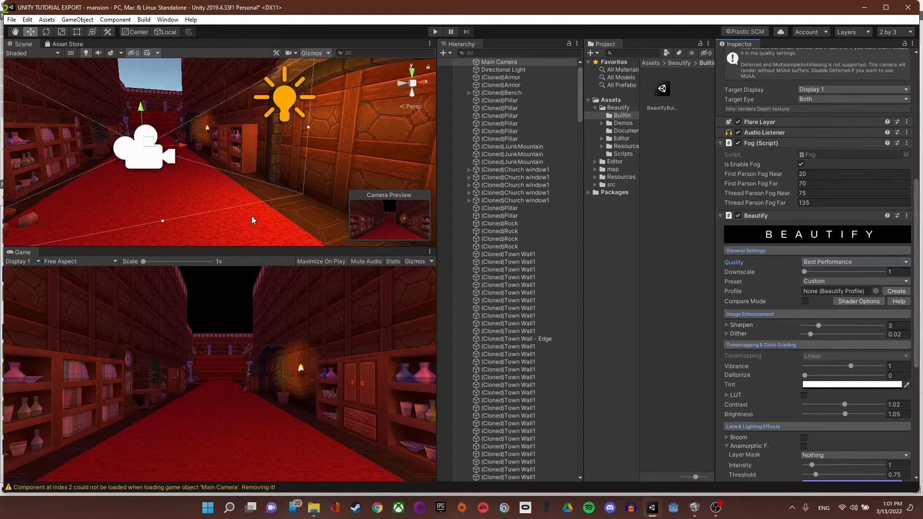
{"action": "right_click_drag", "start_coordinate": [252, 215], "coordinate": [386, 190]}
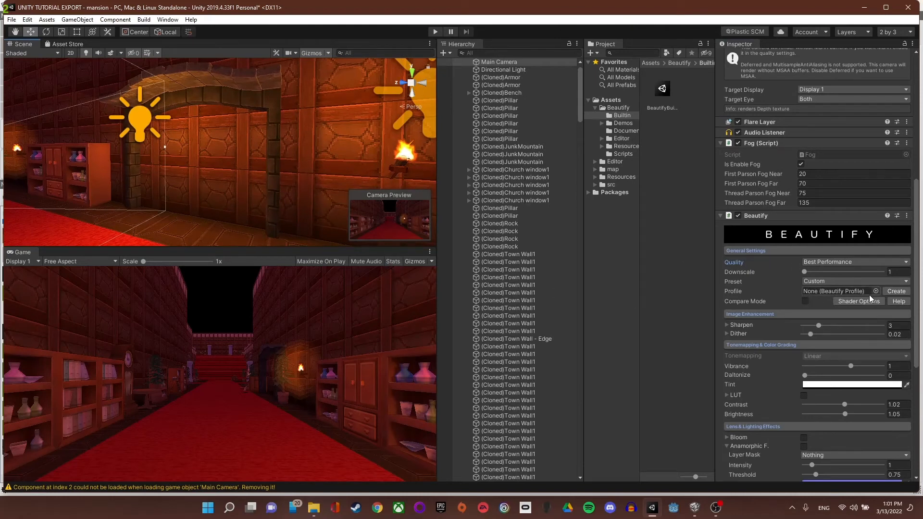
{"action": "left_click", "coordinate": [824, 263]}
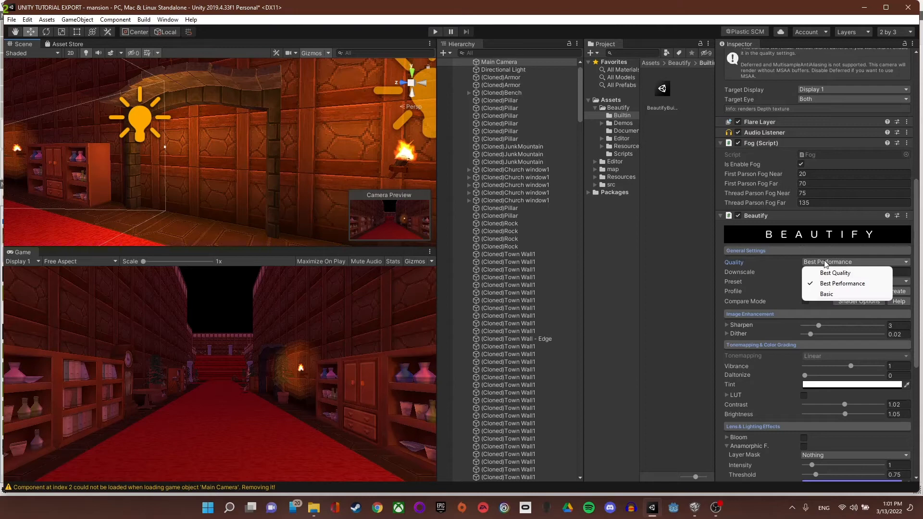
{"action": "left_click", "coordinate": [814, 283]}
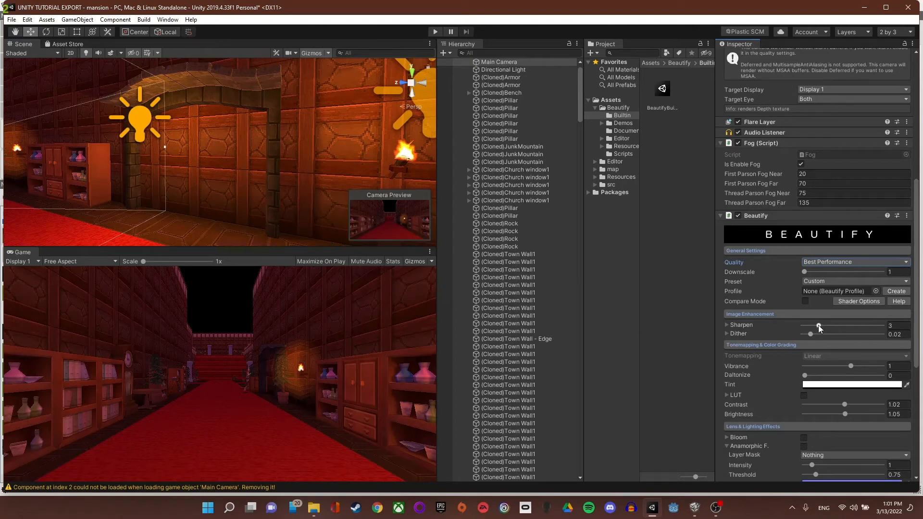
- Raise Beautify's Sharpen value to about 9.55 and check the effect on the mansion hall in the Scene view
{"action": "left_click_drag", "start_coordinate": [819, 326], "coordinate": [853, 327]}
{"action": "left_click_drag", "start_coordinate": [273, 197], "coordinate": [208, 172], "text": "alt"}
{"action": "right_click_drag", "start_coordinate": [207, 172], "coordinate": [289, 176]}
{"action": "scroll", "coordinate": [174, 215], "scroll_direction": "up", "scroll_amount": 2}
{"action": "scroll", "coordinate": [160, 235], "scroll_direction": "up", "scroll_amount": 3}
{"action": "scroll", "coordinate": [192, 188], "scroll_direction": "down", "scroll_amount": 3}
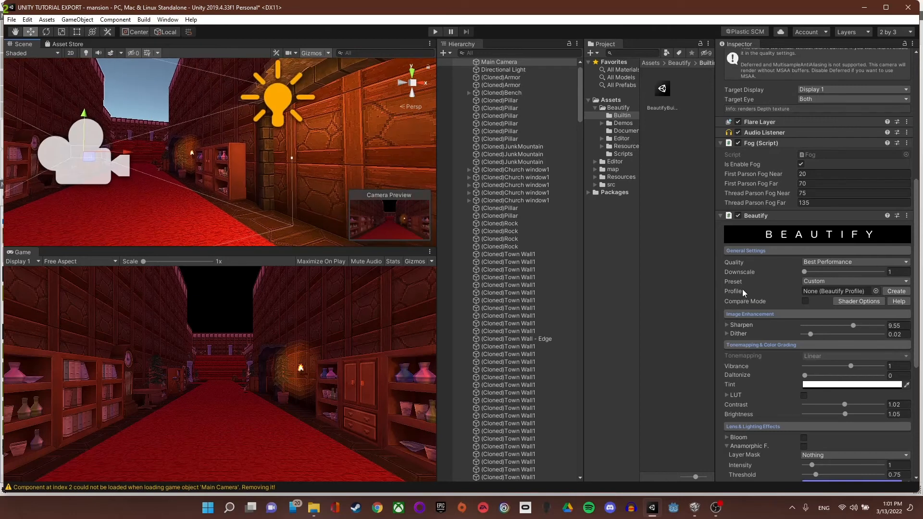
{"action": "scroll", "coordinate": [793, 315], "scroll_direction": "down", "scroll_amount": 3}
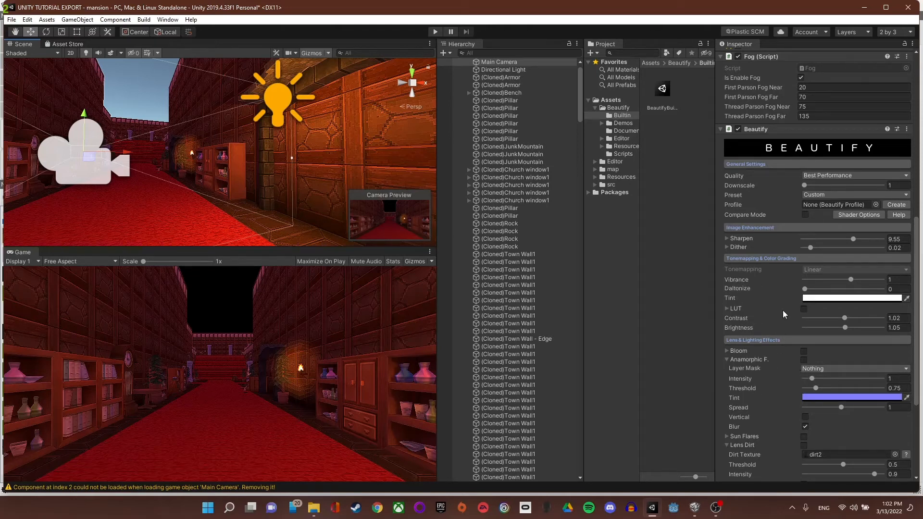
- Preview Beautify's Anamorphic Flares by switching them on and off, and enable the Bloom effect
{"action": "left_click", "coordinate": [728, 351]}
{"action": "scroll", "coordinate": [774, 348], "scroll_direction": "down", "scroll_amount": 3}
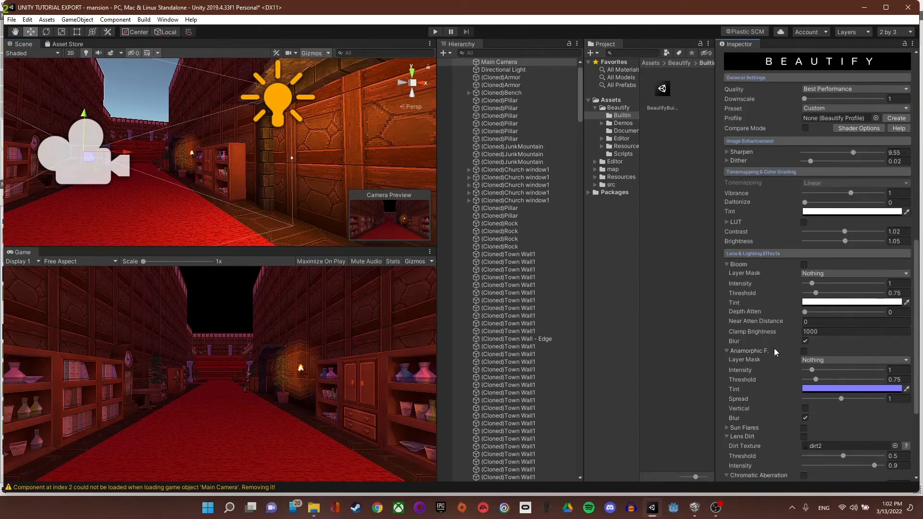
{"action": "left_click", "coordinate": [804, 351]}
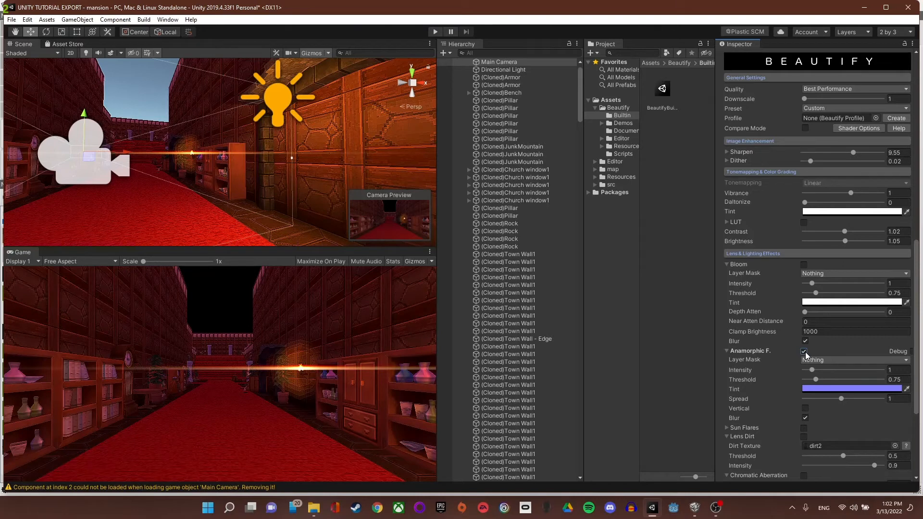
{"action": "left_click", "coordinate": [804, 351]}
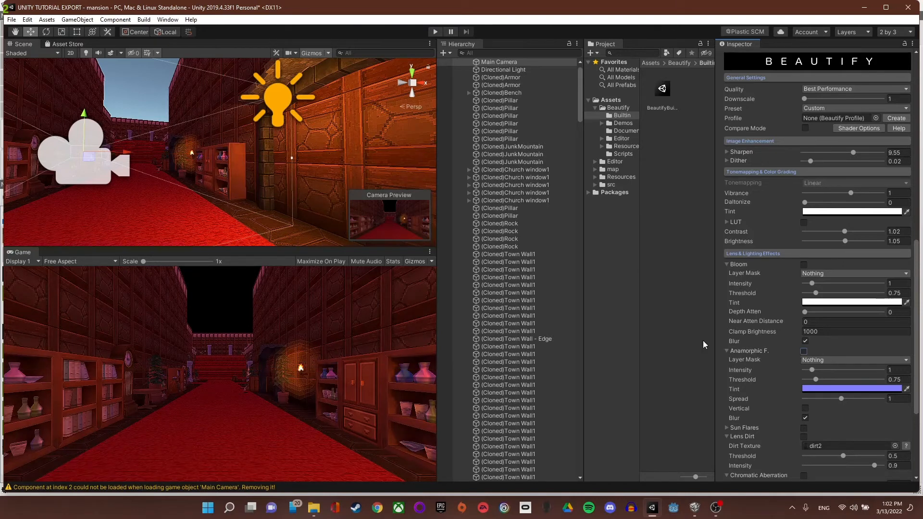
{"action": "left_click", "coordinate": [804, 264]}
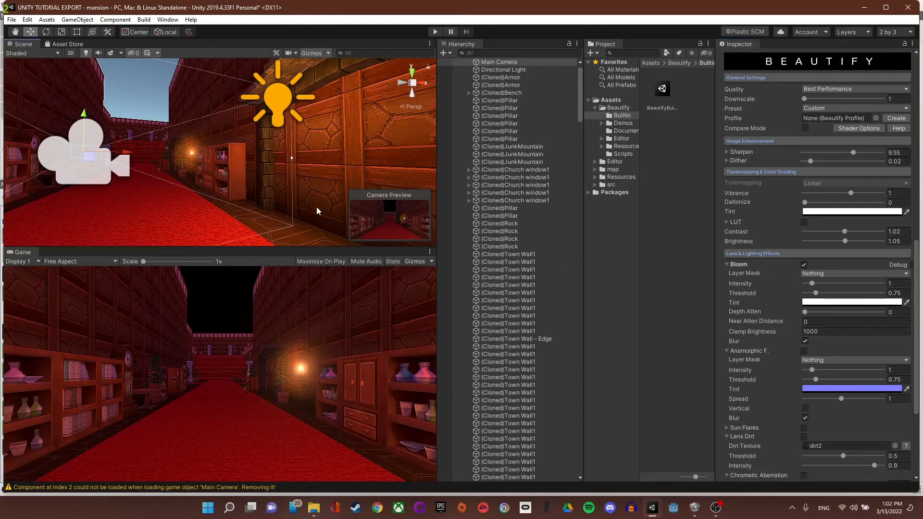
- Delete the Fire.000 glow mesh around the wall torch beside the shelves and check the torch from further back
{"action": "key", "text": "w"}
{"action": "right_click_drag", "start_coordinate": [317, 210], "coordinate": [219, 180]}
{"action": "left_click", "coordinate": [217, 180]}
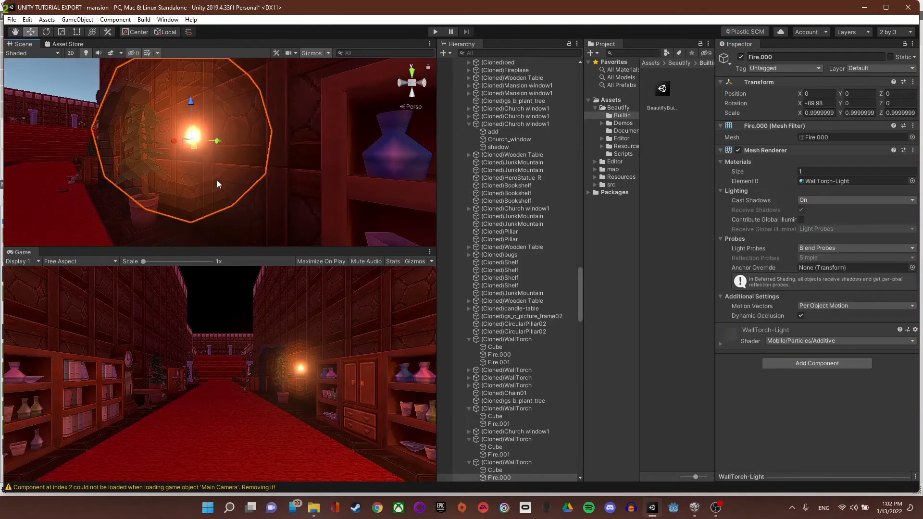
{"action": "key", "text": "Delete"}
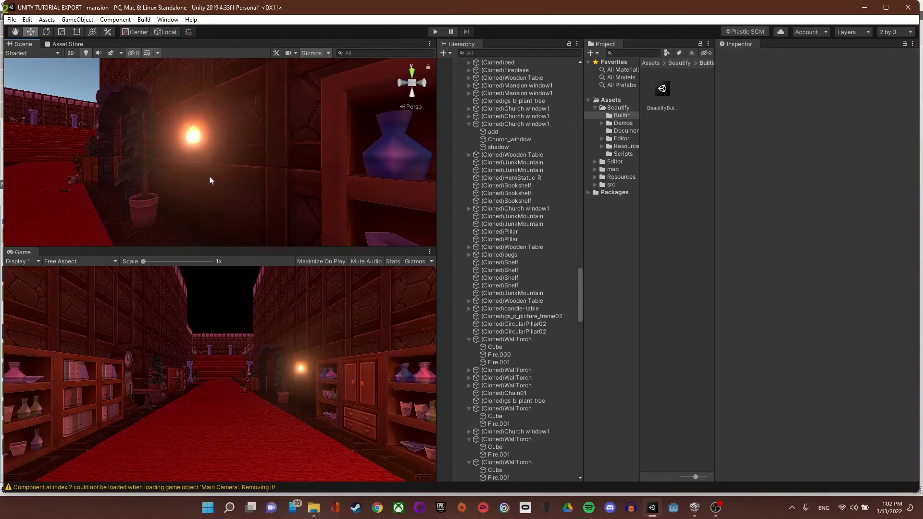
{"action": "scroll", "coordinate": [215, 180], "scroll_direction": "down", "scroll_amount": 3}
{"action": "right_click_drag", "start_coordinate": [216, 181], "coordinate": [286, 155]}
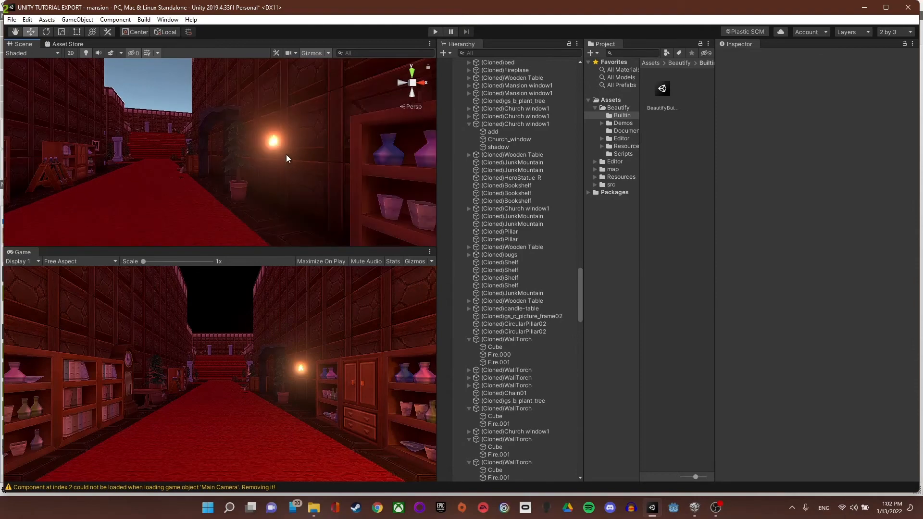
- Select the Main Camera and set Beautify's Bloom intensity to about 1.06 and threshold to about 2.82
{"action": "right_click_drag", "start_coordinate": [557, 235], "coordinate": [316, 162]}
{"action": "left_click", "coordinate": [286, 151]}
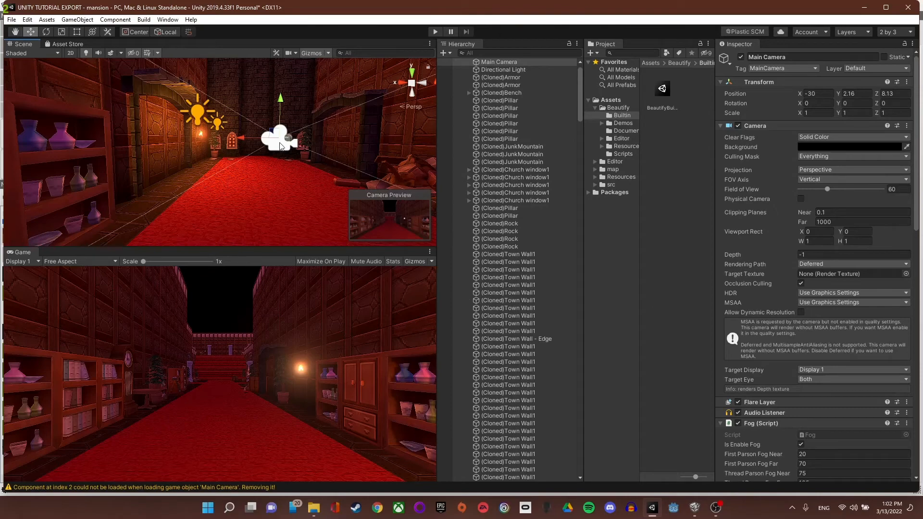
{"action": "scroll", "coordinate": [774, 354], "scroll_direction": "down", "scroll_amount": 12}
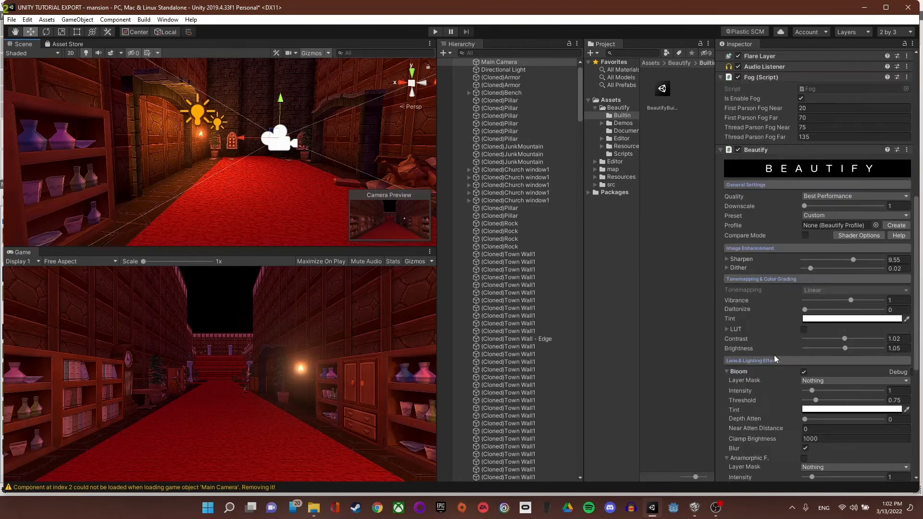
{"action": "scroll", "coordinate": [769, 341], "scroll_direction": "up", "scroll_amount": 4}
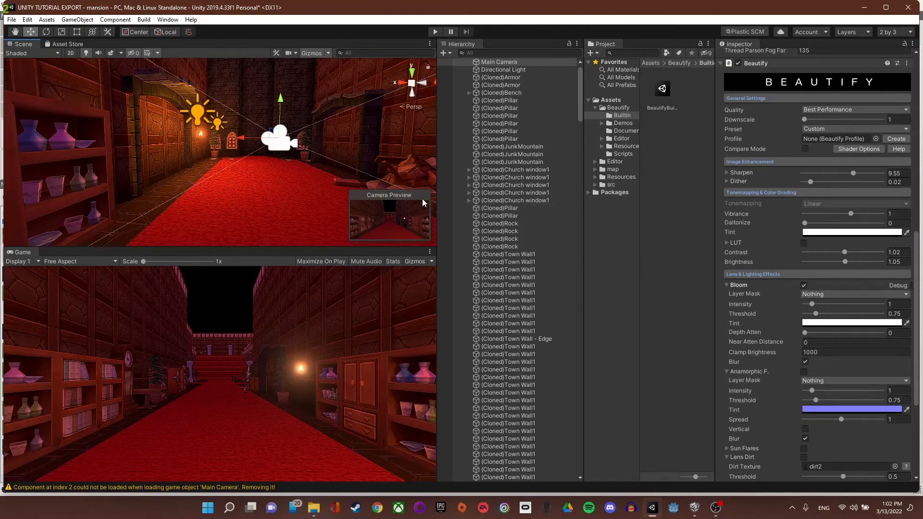
{"action": "right_click_drag", "start_coordinate": [326, 183], "coordinate": [922, 247]}
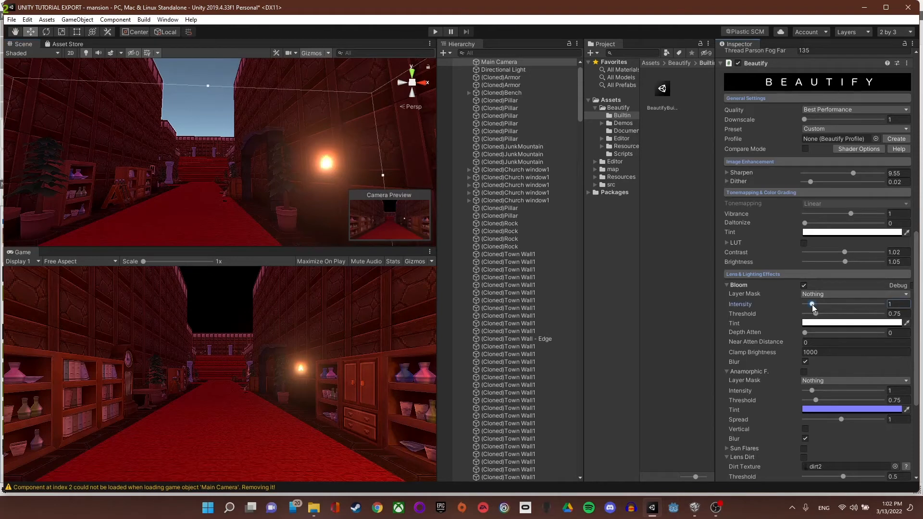
{"action": "left_click_drag", "start_coordinate": [812, 305], "coordinate": [849, 315]}
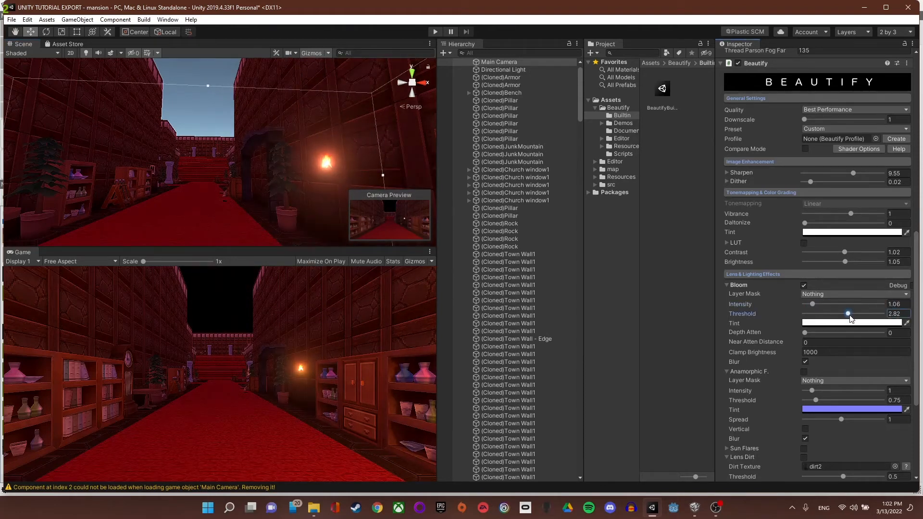
- Enable Beautify's Anamorphic Flares and lower their intensity to about 0.2 while viewing the torch in the hall
{"action": "scroll", "coordinate": [802, 359], "scroll_direction": "down", "scroll_amount": 5}
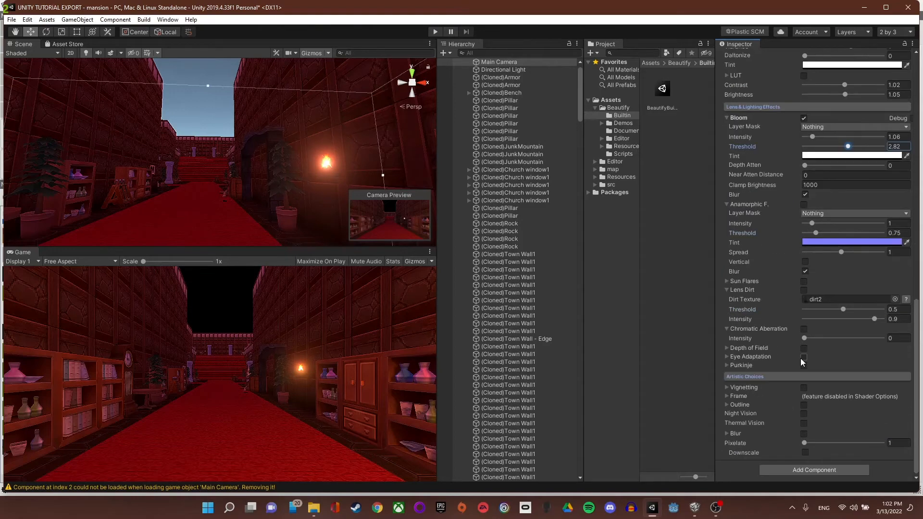
{"action": "right_click_drag", "start_coordinate": [242, 211], "coordinate": [298, 167]}
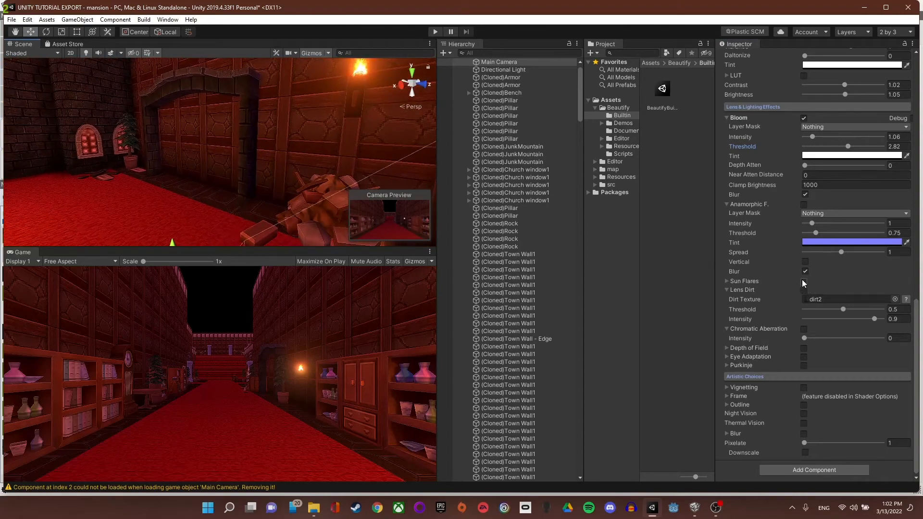
{"action": "left_click", "coordinate": [804, 205]}
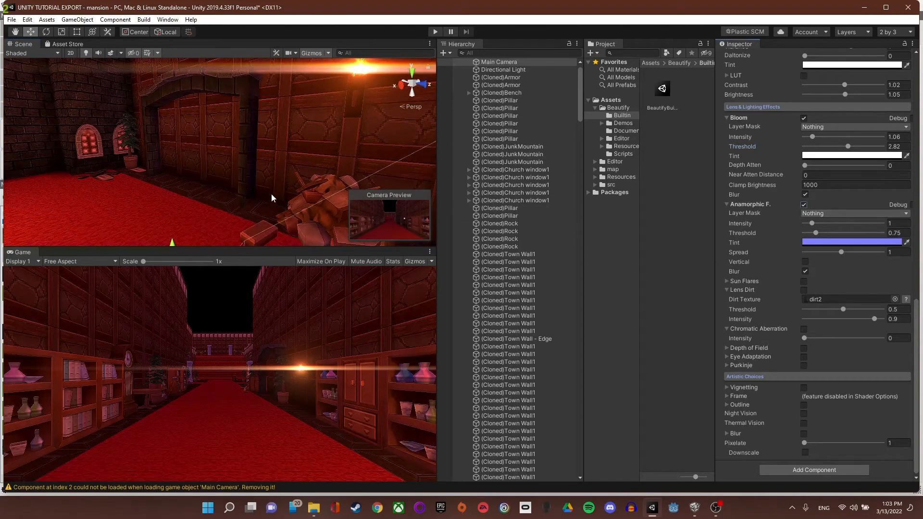
{"action": "right_click_drag", "start_coordinate": [271, 193], "coordinate": [533, 162]}
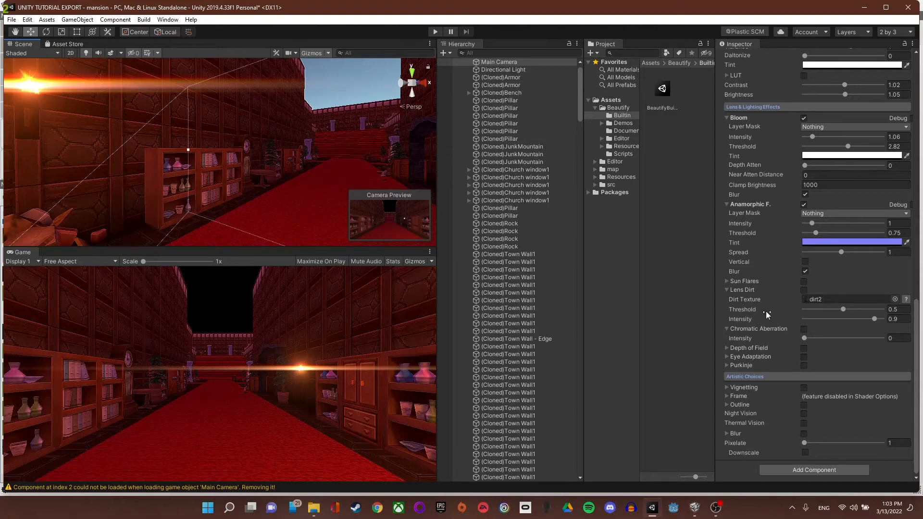
{"action": "left_click_drag", "start_coordinate": [813, 222], "coordinate": [806, 227]}
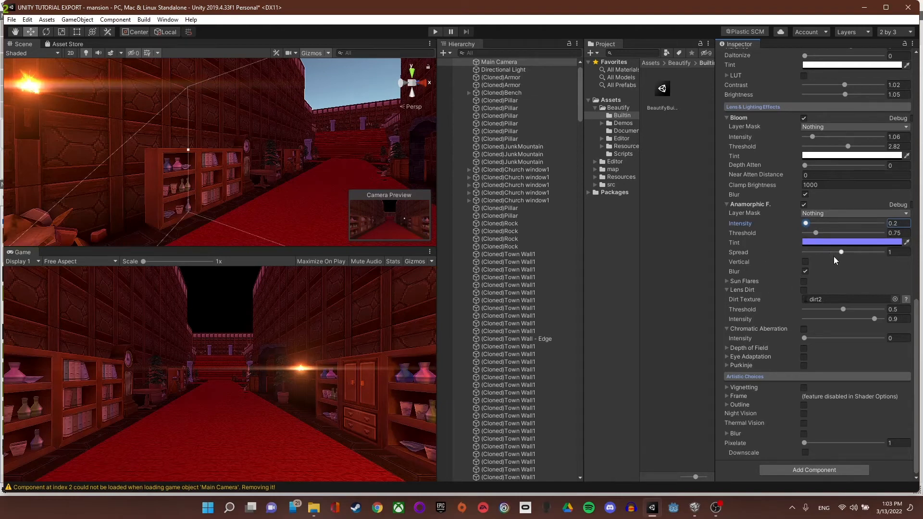
- Test the Anamorphic Flares' Blur and Vertical options, restore both, and reduce the flare Spread to 0.1
{"action": "left_click", "coordinate": [805, 271]}
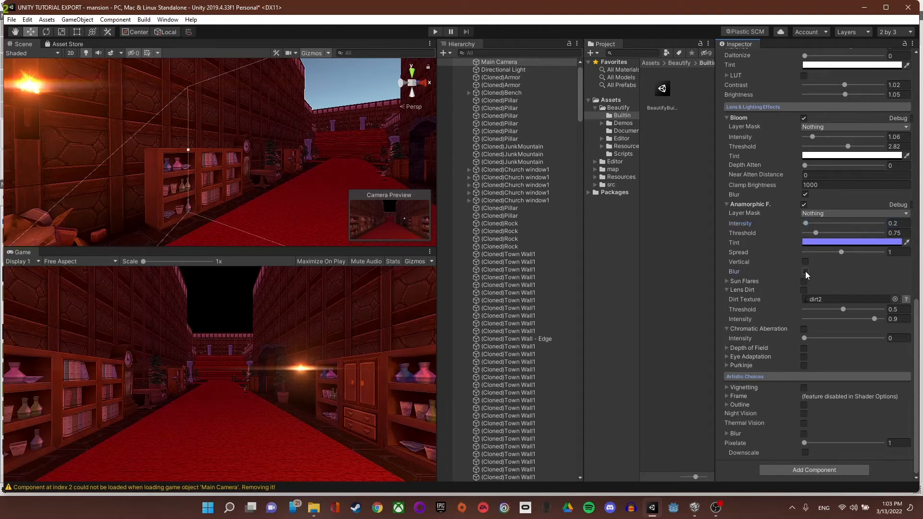
{"action": "left_click", "coordinate": [805, 262]}
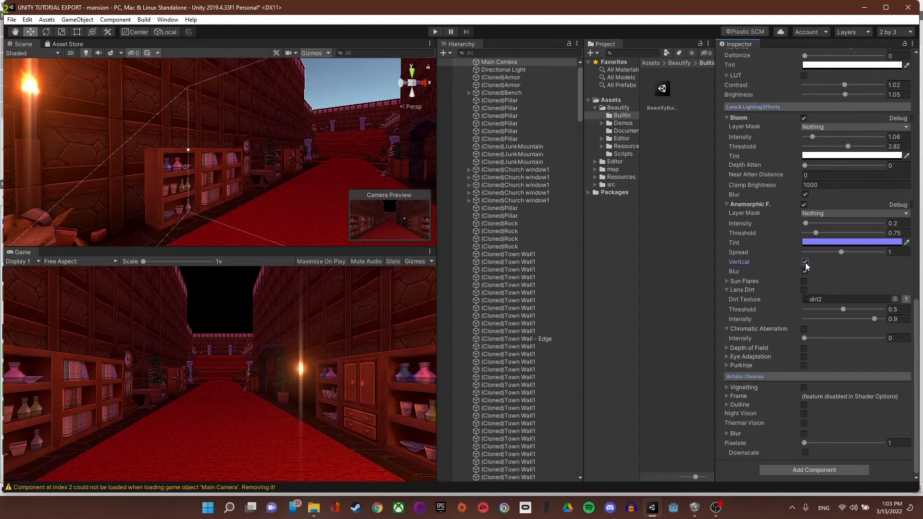
{"action": "left_click", "coordinate": [805, 261]}
{"action": "left_click_drag", "start_coordinate": [840, 252], "coordinate": [784, 261]}
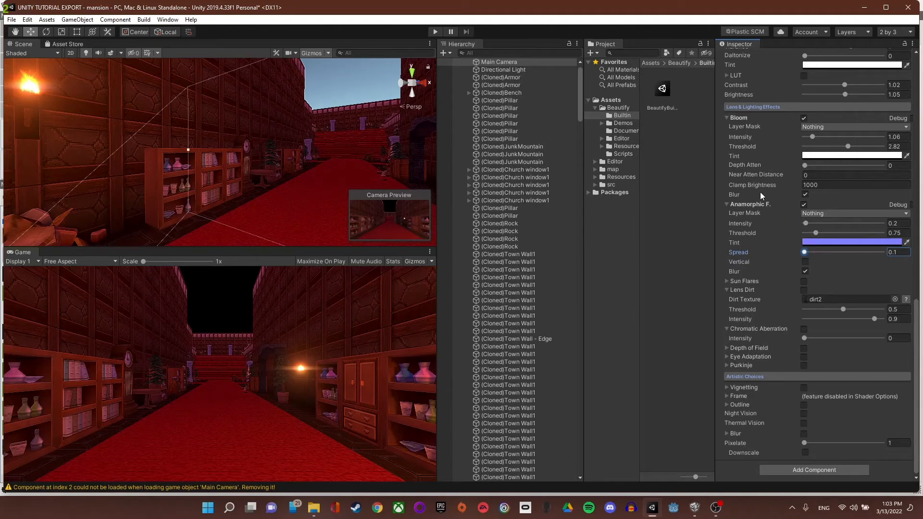
{"action": "left_click", "coordinate": [726, 203]}
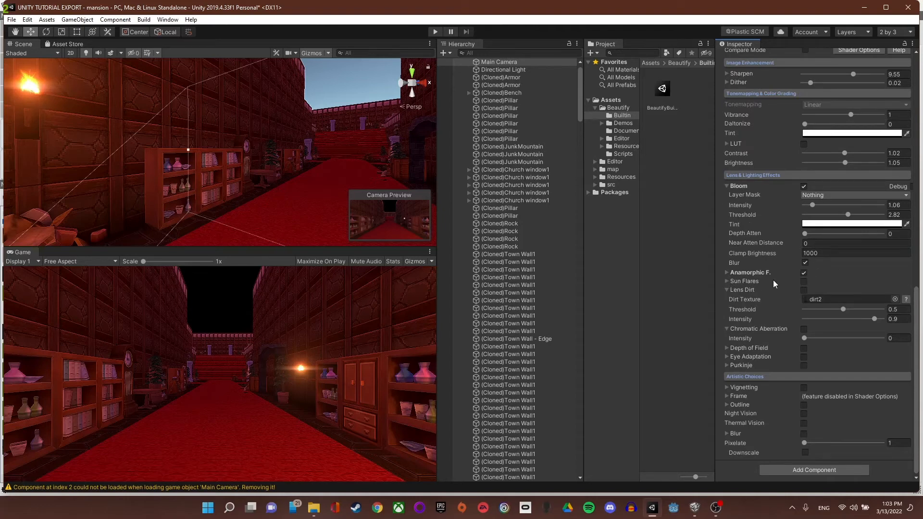
- Try Sun Flares and turn them off again, and enable Lens Dirt with threshold about 0.531 and intensity about 0.395
{"action": "left_click", "coordinate": [804, 282]}
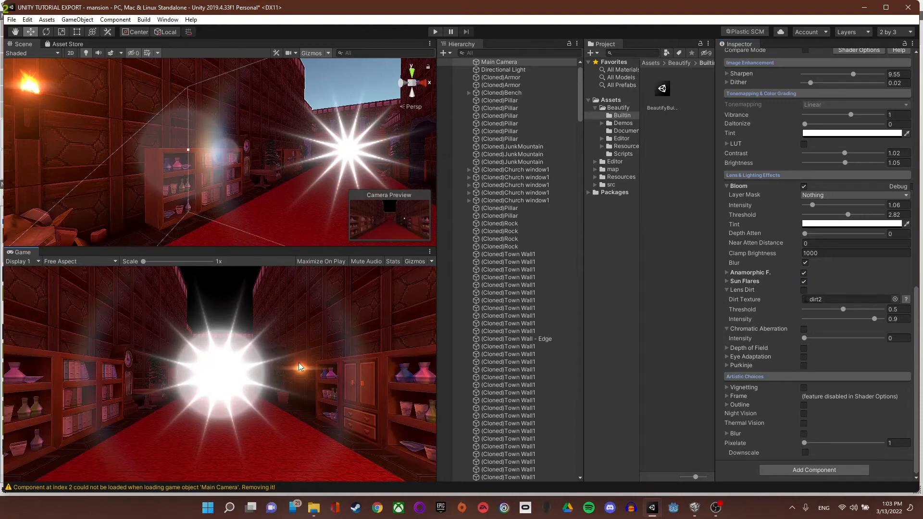
{"action": "left_click", "coordinate": [803, 282]}
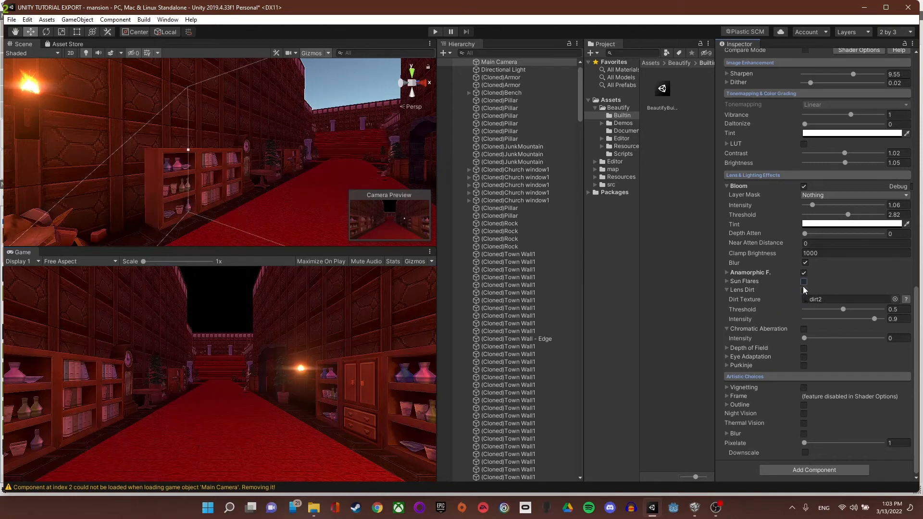
{"action": "left_click", "coordinate": [804, 291]}
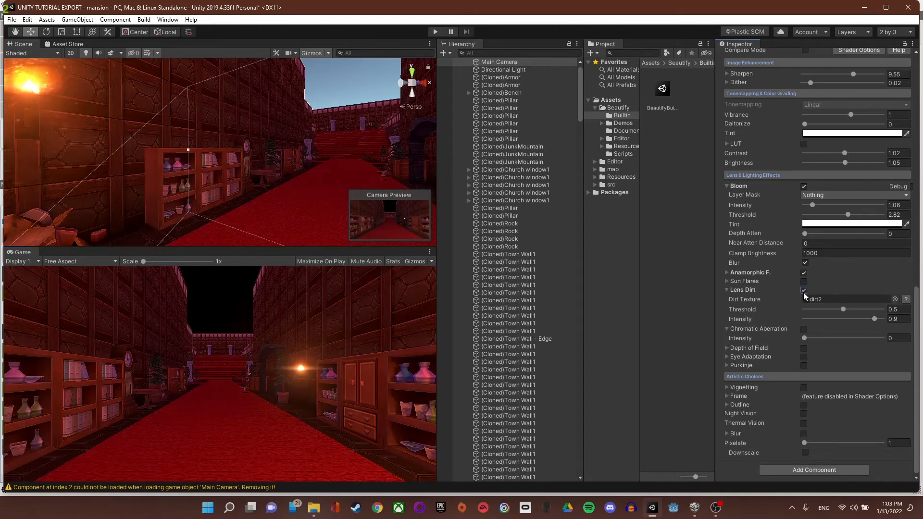
{"action": "left_click_drag", "start_coordinate": [271, 216], "coordinate": [766, 274], "text": "alt"}
{"action": "scroll", "coordinate": [298, 190], "scroll_direction": "up", "scroll_amount": 4}
{"action": "scroll", "coordinate": [294, 193], "scroll_direction": "down", "scroll_amount": 2}
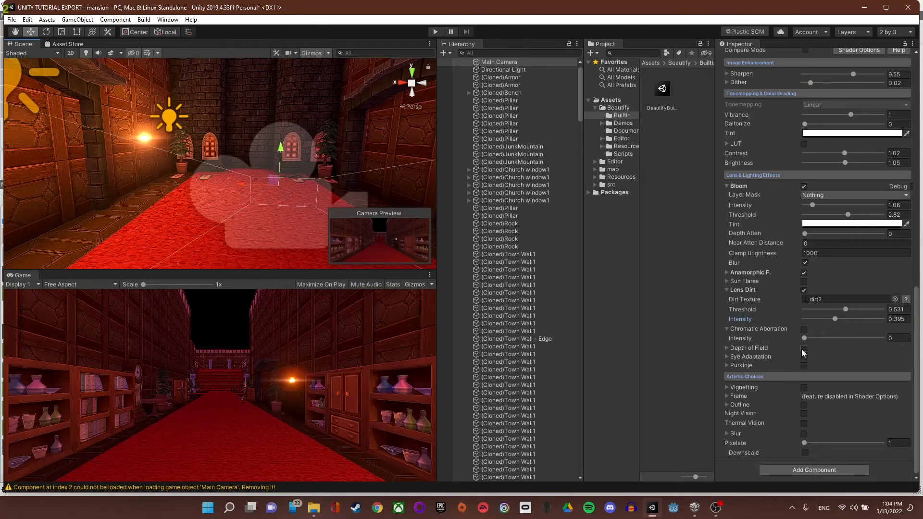
- Enable Beautify's Depth of Field with Autofocus and compare the hall in the Scene and Game views
{"action": "left_click", "coordinate": [802, 349]}
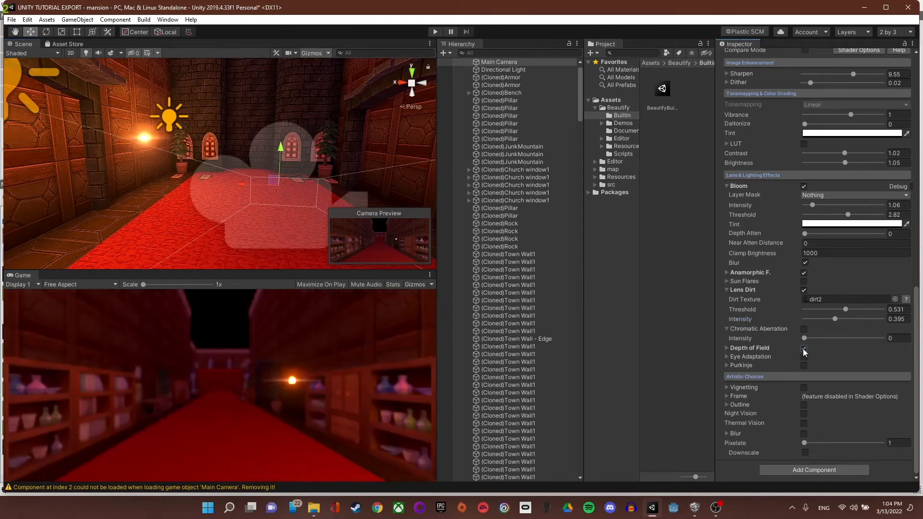
{"action": "left_click", "coordinate": [726, 348]}
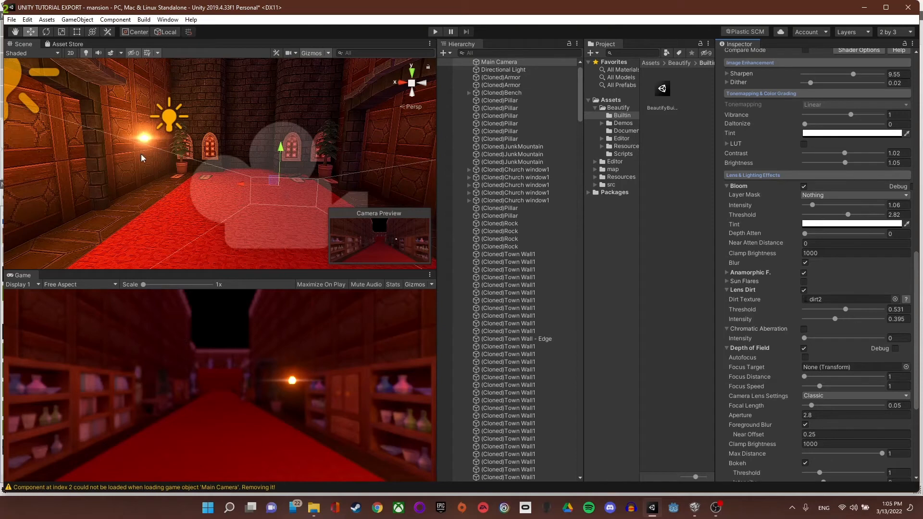
{"action": "left_click", "coordinate": [805, 358]}
{"action": "left_click", "coordinate": [223, 411]}
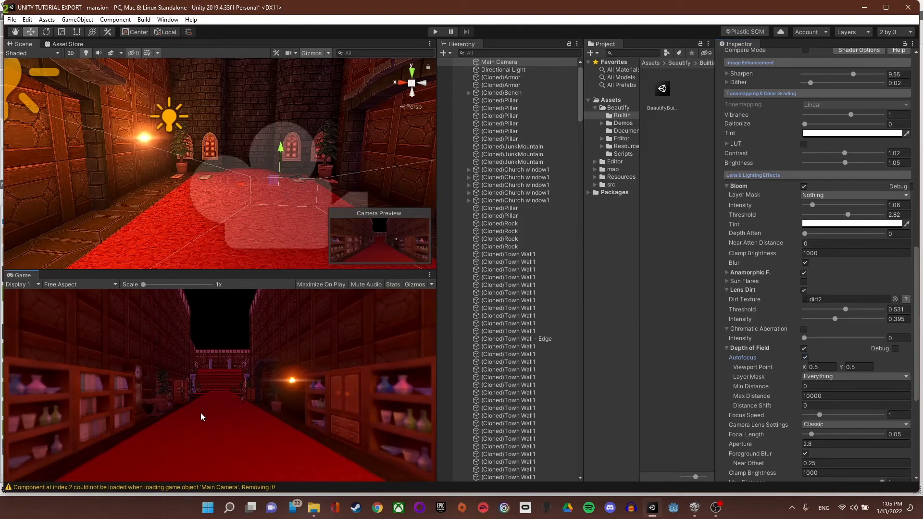
{"action": "right_click_drag", "start_coordinate": [249, 140], "coordinate": [744, 168]}
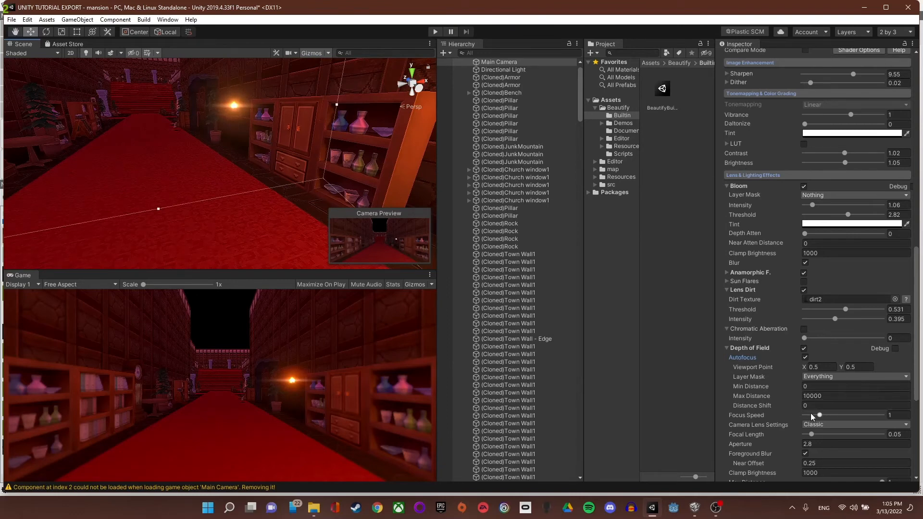
{"action": "right_click_drag", "start_coordinate": [182, 161], "coordinate": [134, 125]}
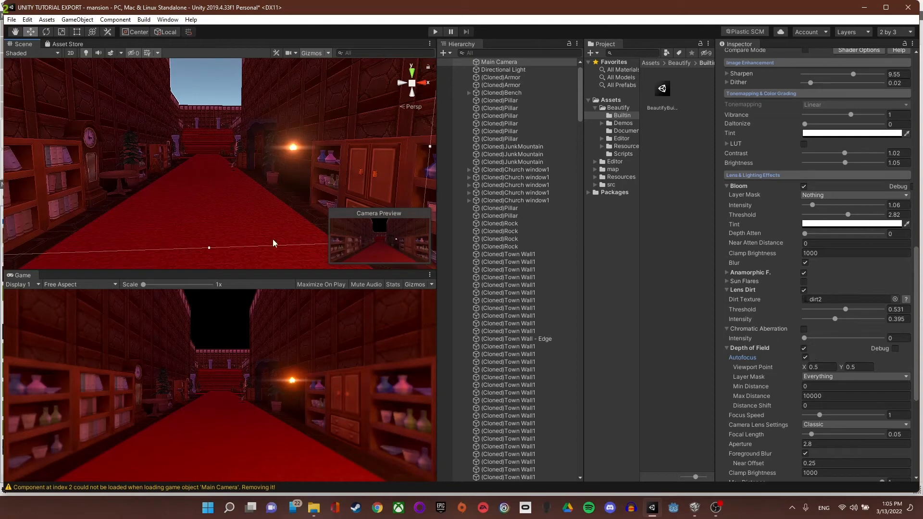
- Collapse the configured effects' settings, enable Chromatic Aberration with an intensity of about 0.0019, and turn on Vignetting
{"action": "scroll", "coordinate": [793, 371], "scroll_direction": "down", "scroll_amount": 5}
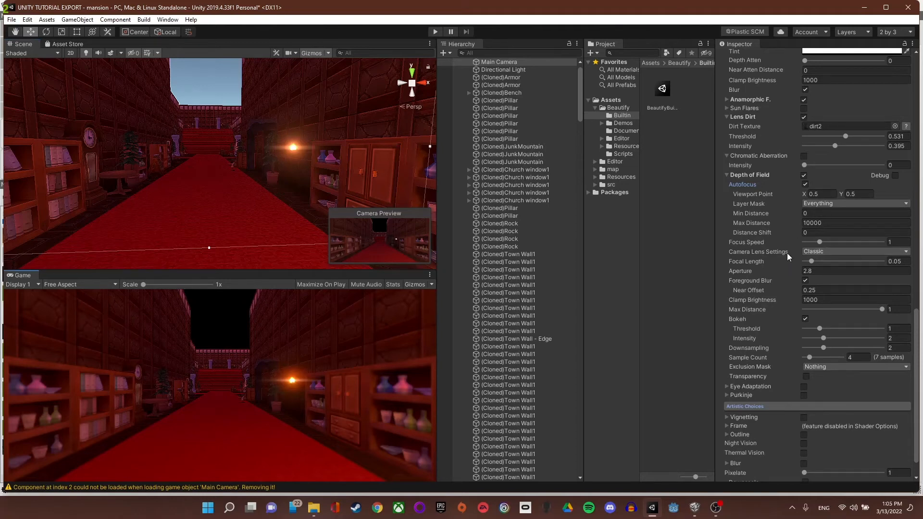
{"action": "left_click", "coordinate": [728, 175]}
{"action": "left_click", "coordinate": [729, 186]}
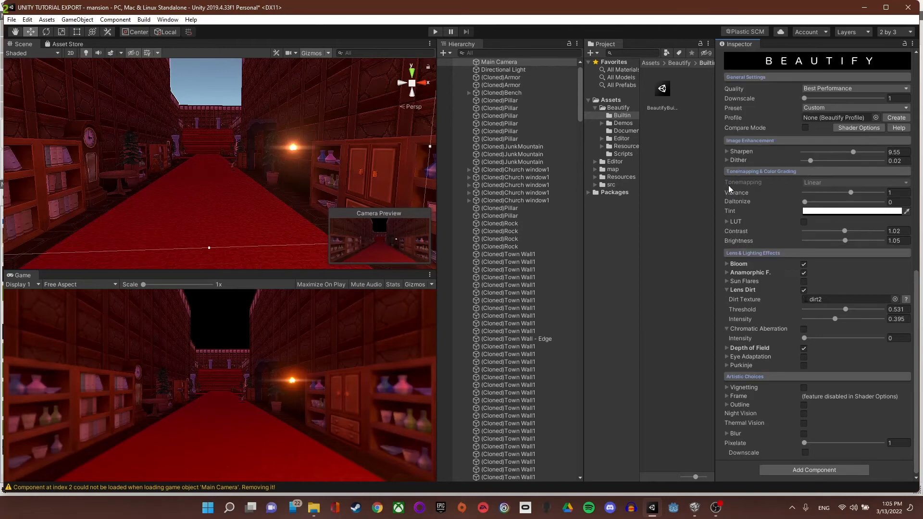
{"action": "left_click", "coordinate": [726, 289]}
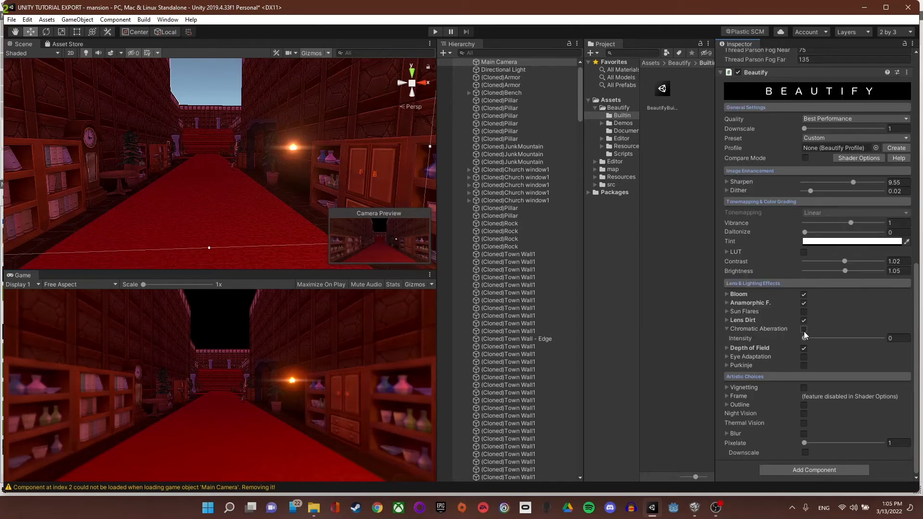
{"action": "left_click", "coordinate": [803, 329]}
{"action": "mouse_move", "coordinate": [804, 339]}
{"action": "left_mouse_down"}
{"action": "mouse_move", "coordinate": [828, 338]}
{"action": "mouse_move", "coordinate": [809, 343]}
{"action": "left_mouse_up"}
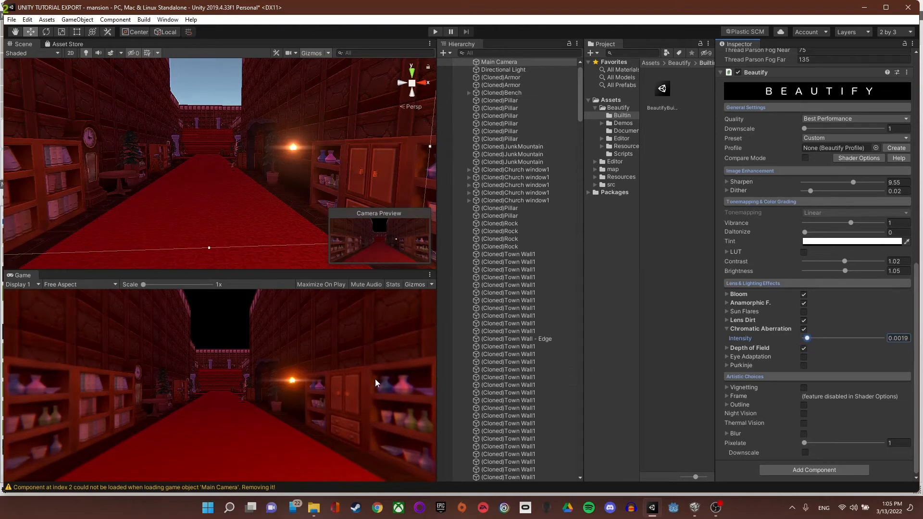
{"action": "left_click", "coordinate": [804, 388]}
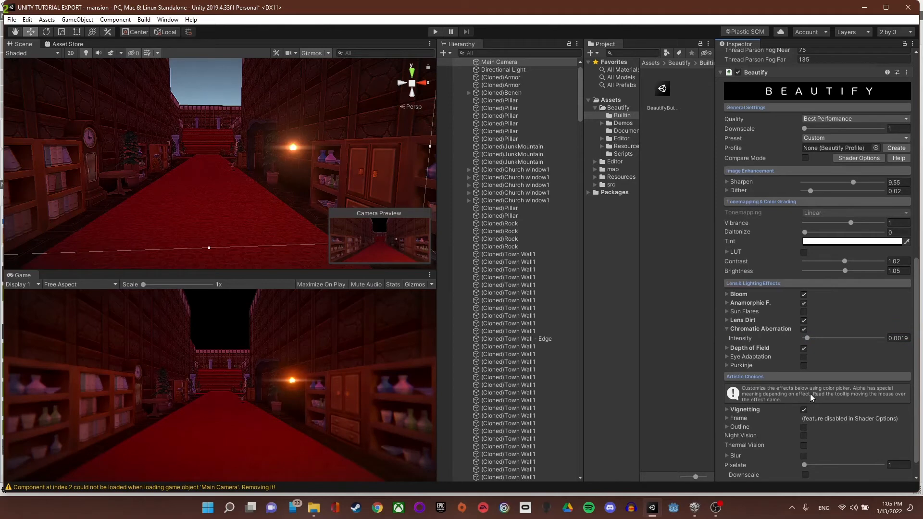
- Turn off Vignetting, then try Beautify's Outline effect with its Color setting expanded and disable and collapse it again
{"action": "left_click", "coordinate": [804, 410]}
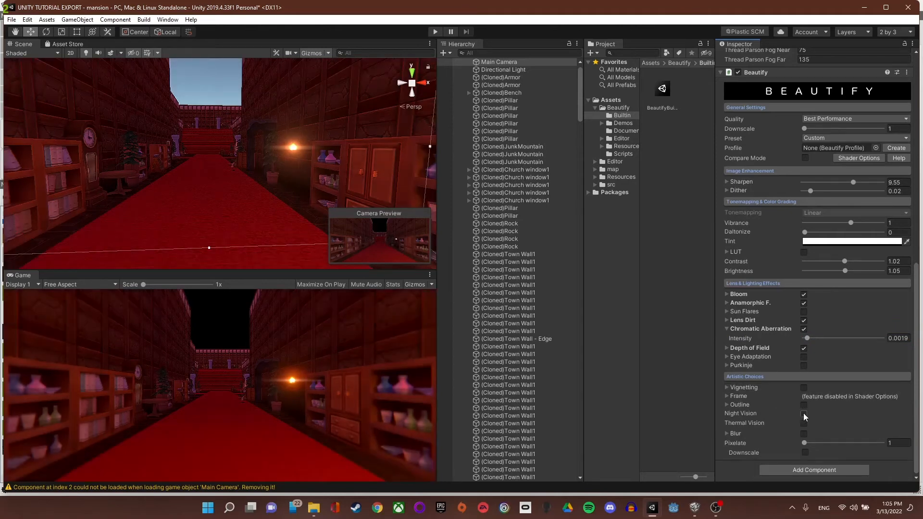
{"action": "left_click", "coordinate": [804, 406]}
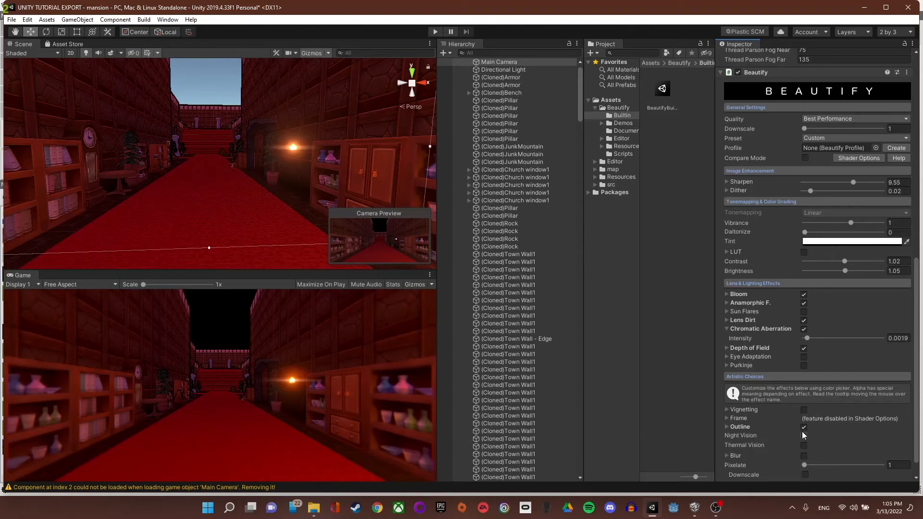
{"action": "left_click", "coordinate": [726, 427]}
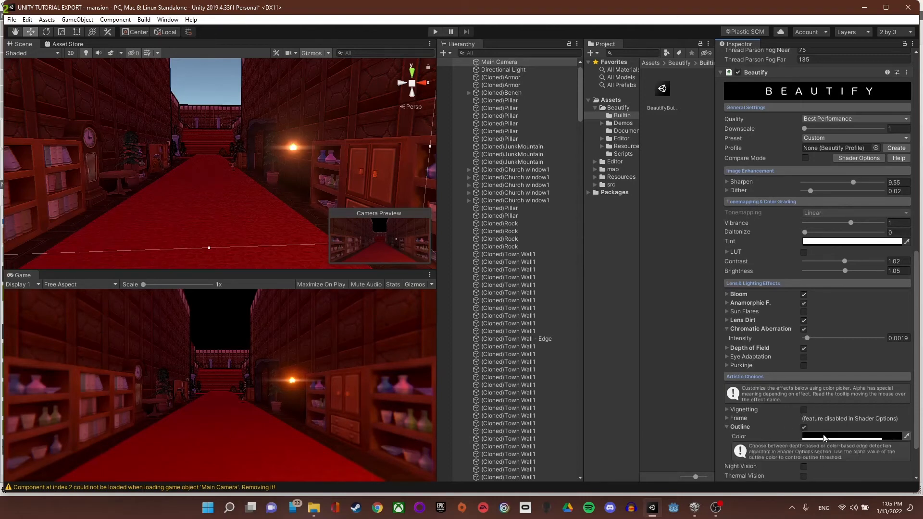
{"action": "left_click", "coordinate": [803, 427]}
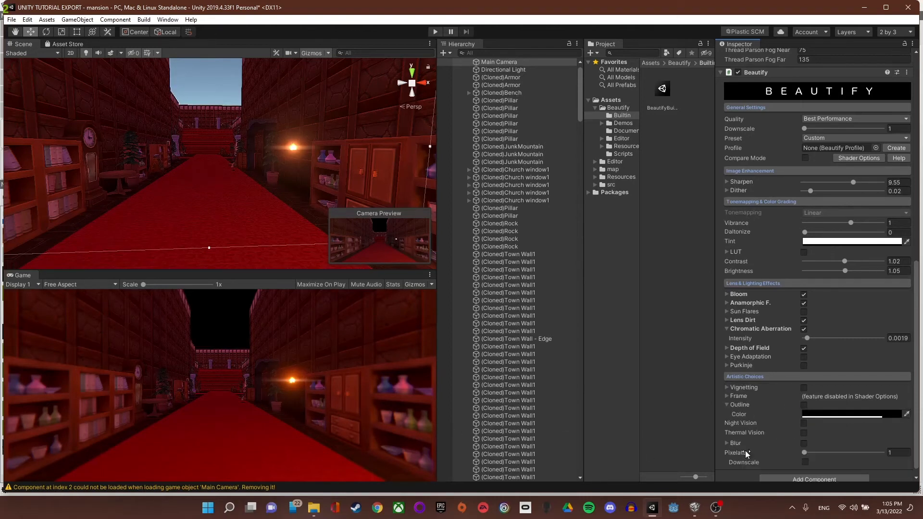
{"action": "left_click", "coordinate": [726, 405]}
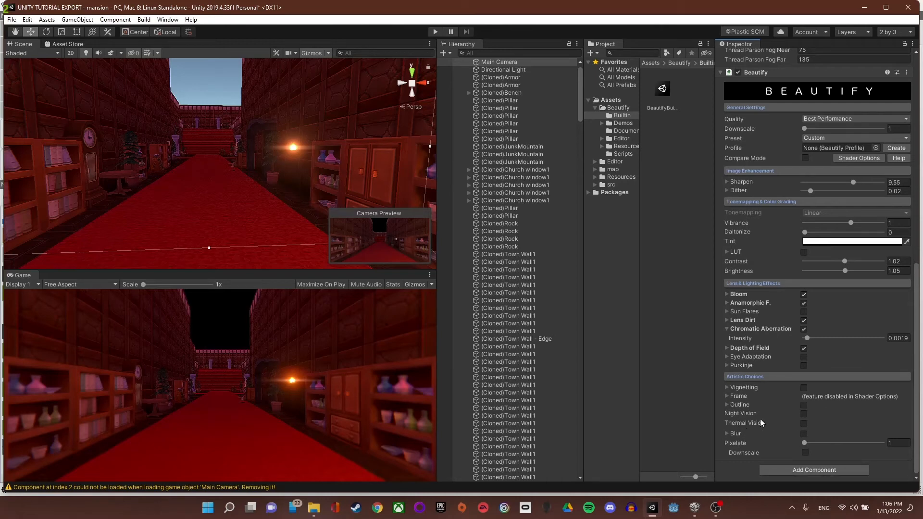
- Try the Night Vision and Thermal Vision effects one after the other, turning each off again
{"action": "left_click", "coordinate": [803, 413]}
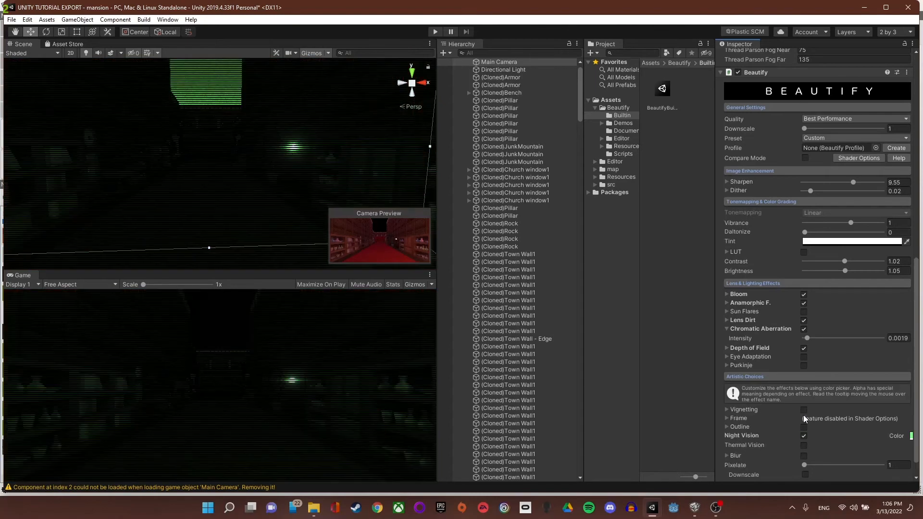
{"action": "left_click", "coordinate": [803, 435]}
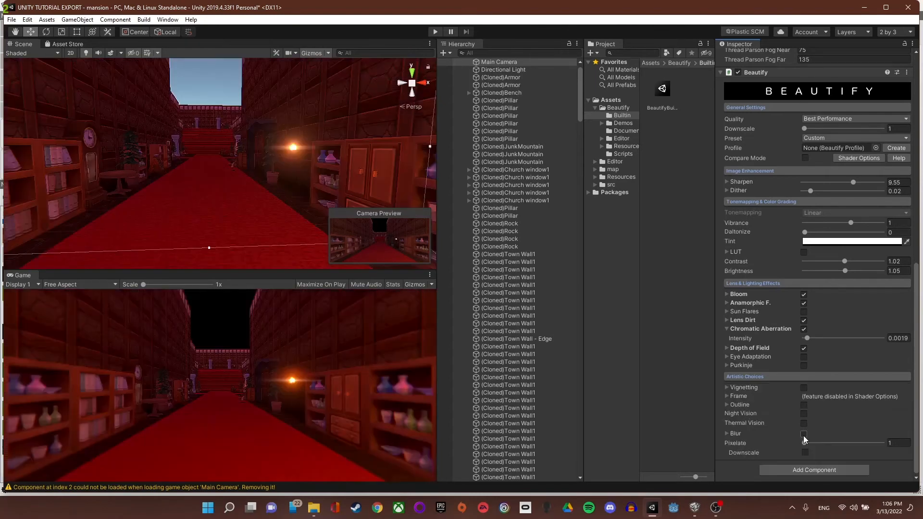
{"action": "left_click", "coordinate": [803, 424]}
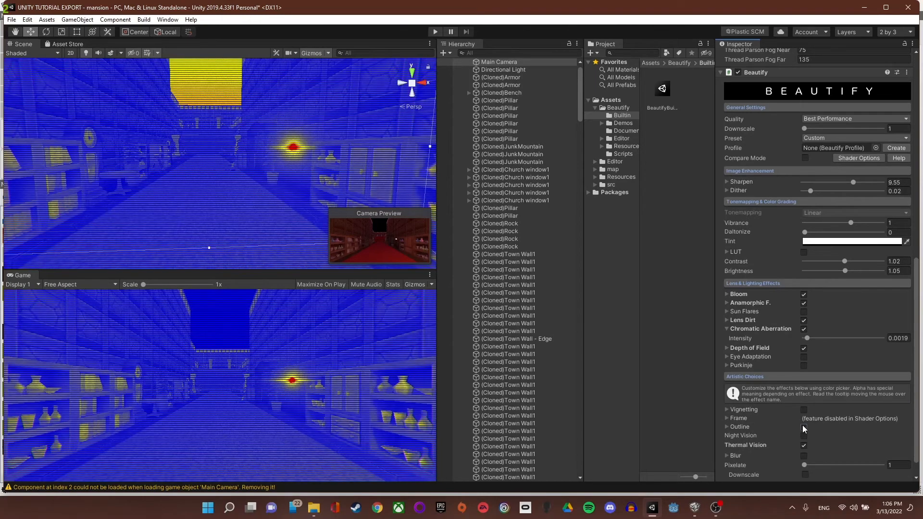
{"action": "left_click", "coordinate": [803, 445]}
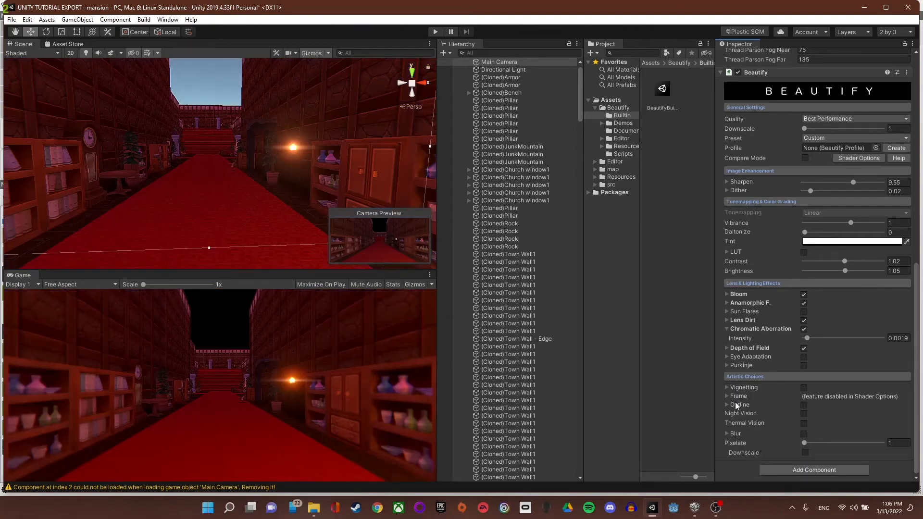
- Raise Beautify's Vibrance to about 1.77 in the Tonemapping & Color Grading settings
{"action": "scroll", "coordinate": [786, 414], "scroll_direction": "up", "scroll_amount": 6}
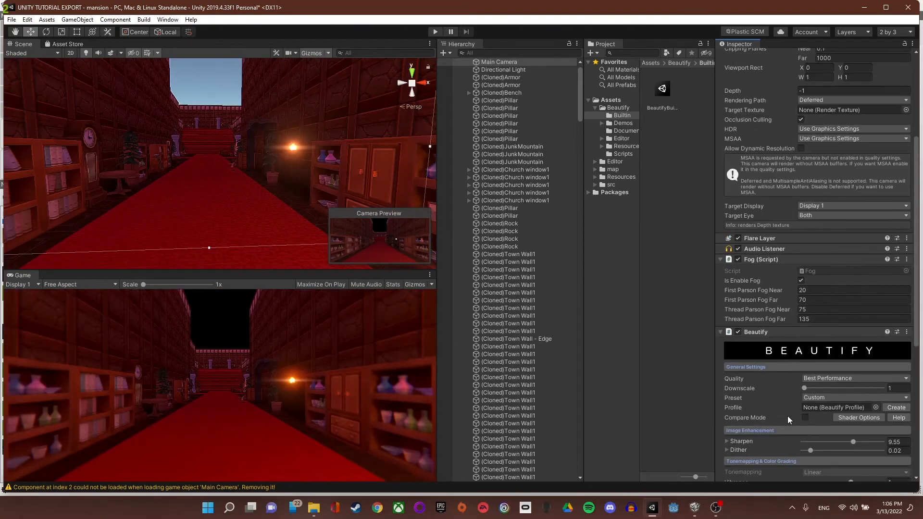
{"action": "scroll", "coordinate": [784, 413], "scroll_direction": "down", "scroll_amount": 4}
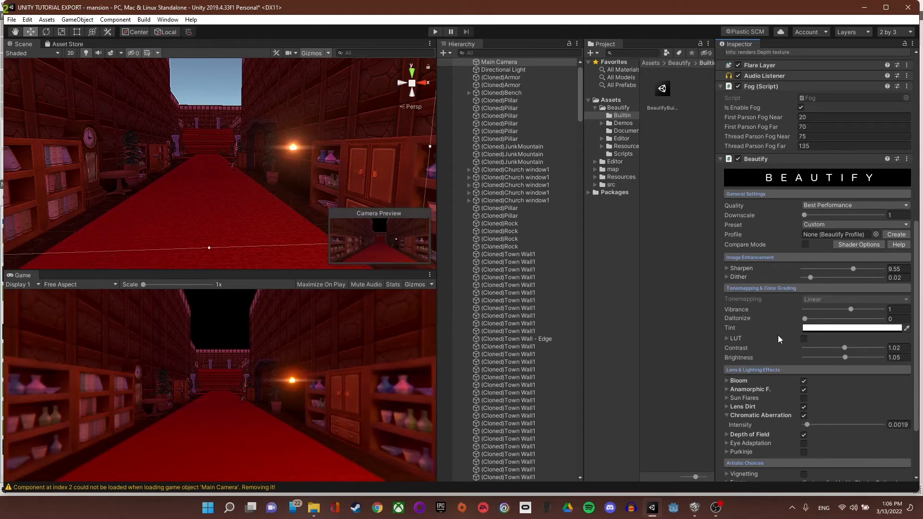
{"action": "left_click_drag", "start_coordinate": [851, 307], "coordinate": [875, 310]}
{"action": "scroll", "coordinate": [792, 411], "scroll_direction": "down", "scroll_amount": 3}
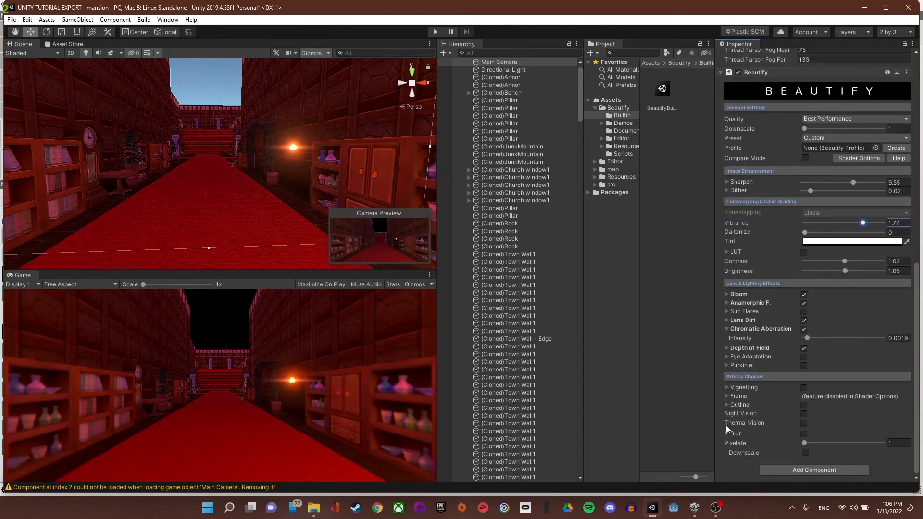
- Look around the mansion hall in the Scene view to examine the torches, doorway and walls with the current effects
{"action": "right_click_drag", "start_coordinate": [136, 185], "coordinate": [394, 176]}
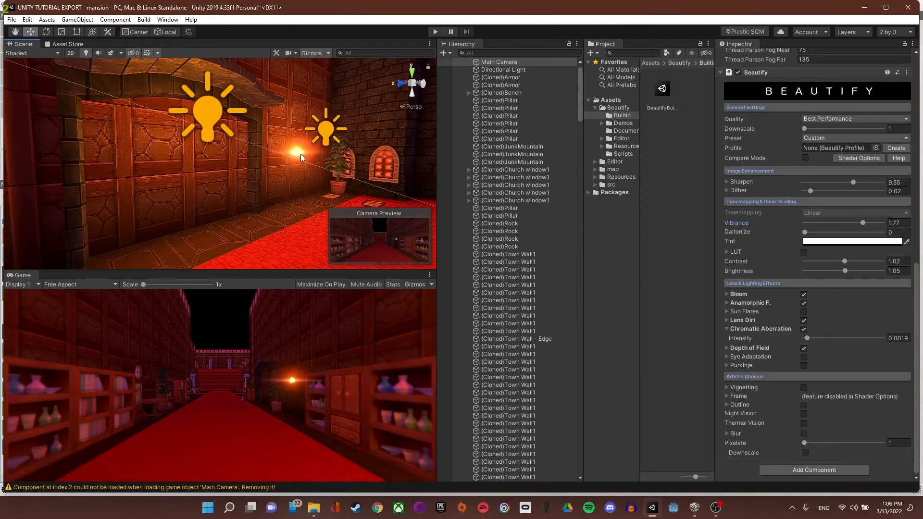
{"action": "right_click_drag", "start_coordinate": [302, 147], "coordinate": [573, 200]}
{"action": "right_click", "coordinate": [543, 186]}
{"action": "right_click", "coordinate": [173, 173]}
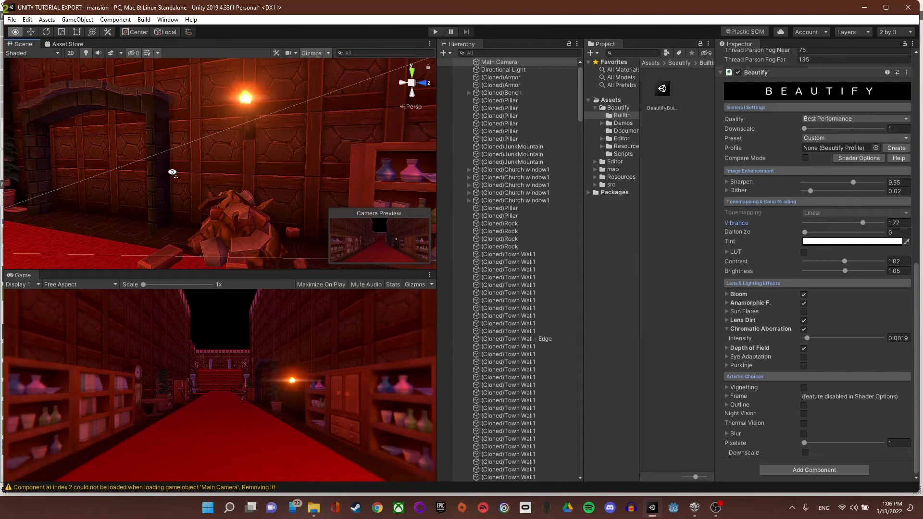
{"action": "right_click", "coordinate": [290, 159]}
{"action": "right_click", "coordinate": [134, 165]}
{"action": "right_click", "coordinate": [315, 168]}
- Frame the Main Camera, move it along the hall to about X -29.77, Z 16.09, and rotate it to about 117.68 on Y
{"action": "key", "text": "f"}
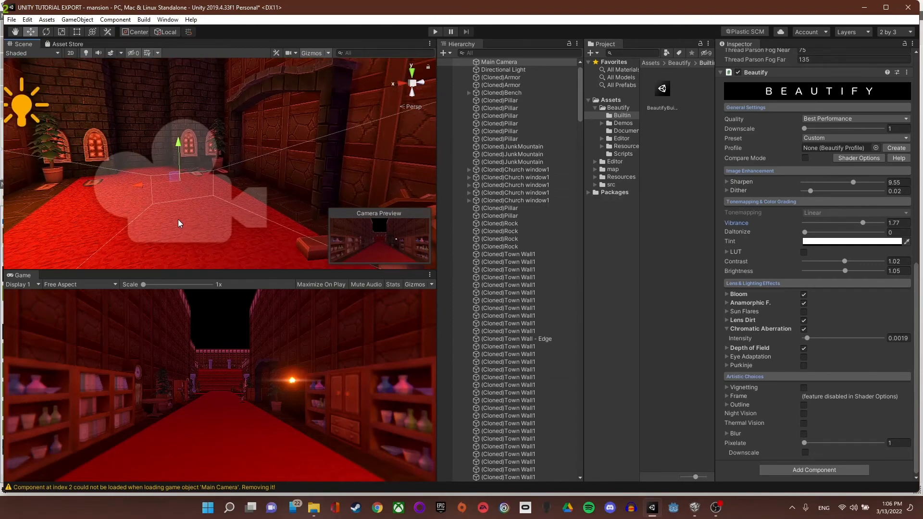
{"action": "left_click", "coordinate": [178, 219]}
{"action": "left_click", "coordinate": [166, 201]}
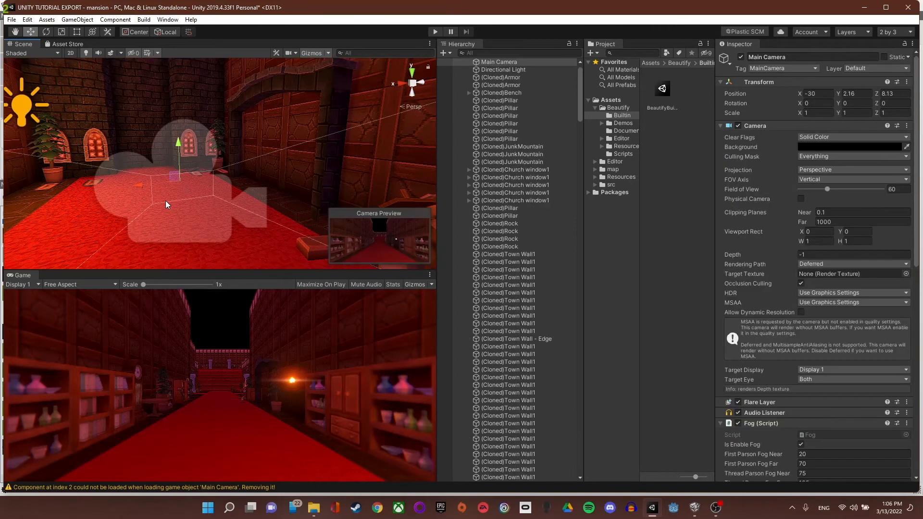
{"action": "left_click_drag", "start_coordinate": [145, 186], "coordinate": [156, 452]}
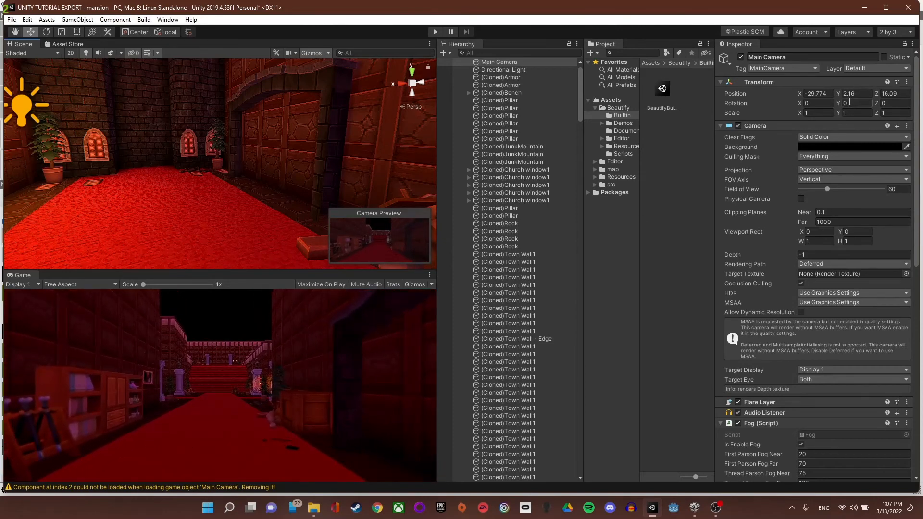
{"action": "left_click_drag", "start_coordinate": [836, 103], "coordinate": [898, 109]}
{"action": "left_click_drag", "start_coordinate": [367, 186], "coordinate": [835, 232]}
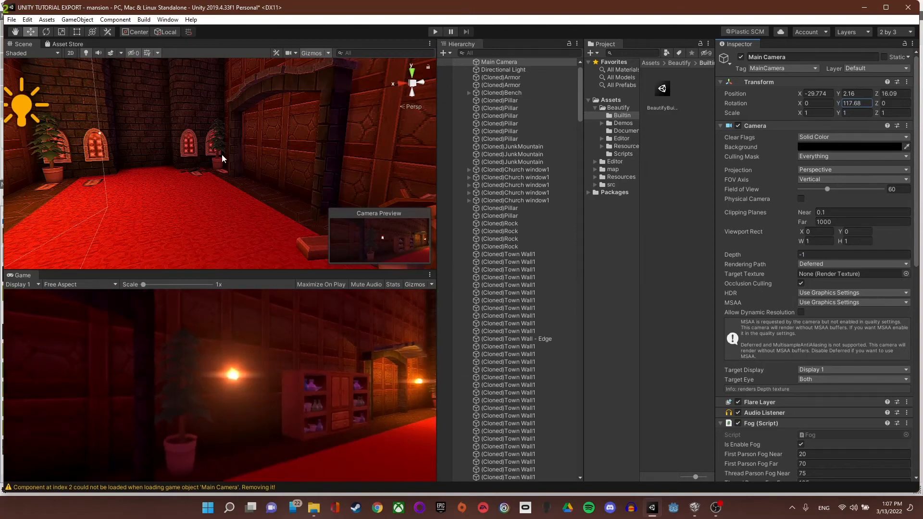
- Turn off Bloom, Chromatic Aberration, Anamorphic Flares and Lens Dirt while bringing the Main Camera close to the wall torch
{"action": "right_click_drag", "start_coordinate": [223, 157], "coordinate": [485, 101]}
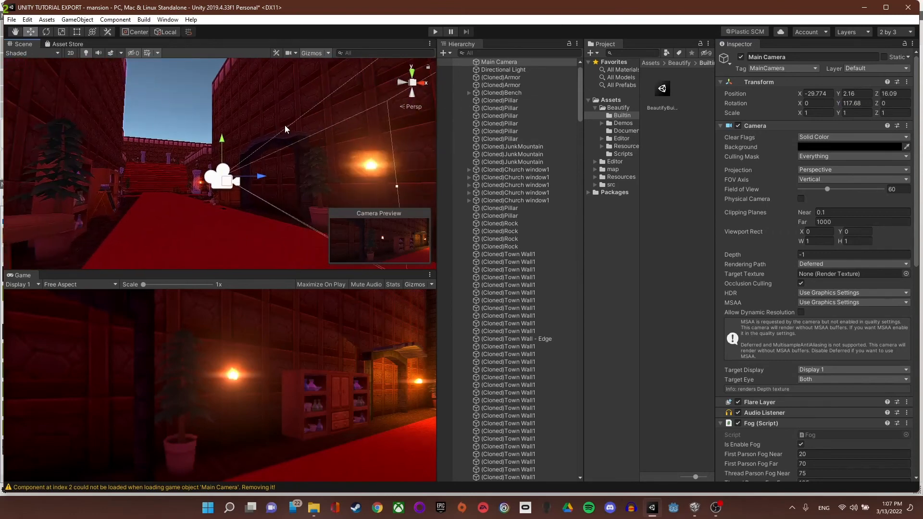
{"action": "scroll", "coordinate": [280, 129], "scroll_direction": "up", "scroll_amount": 3}
{"action": "right_click_drag", "start_coordinate": [275, 138], "coordinate": [335, 145]}
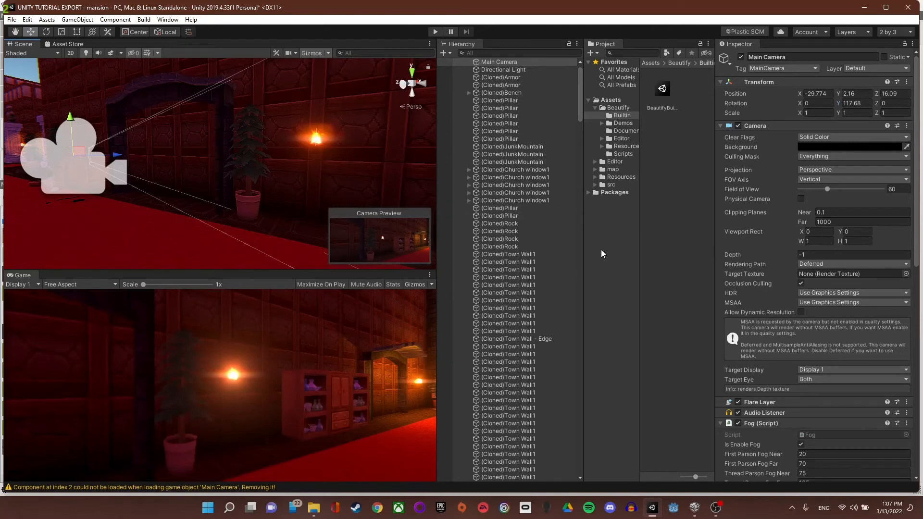
{"action": "scroll", "coordinate": [817, 313], "scroll_direction": "down", "scroll_amount": 15}
{"action": "left_click", "coordinate": [803, 295]}
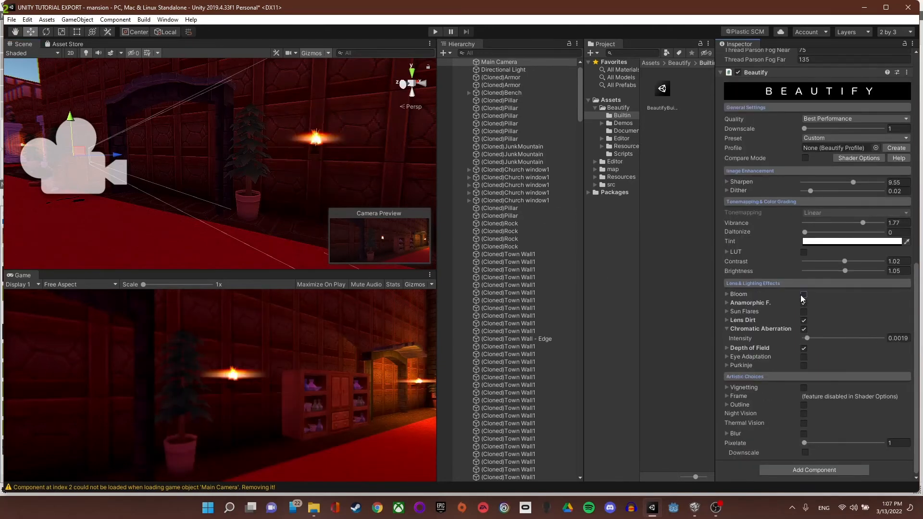
{"action": "left_click", "coordinate": [803, 329]}
{"action": "left_click", "coordinate": [803, 303]}
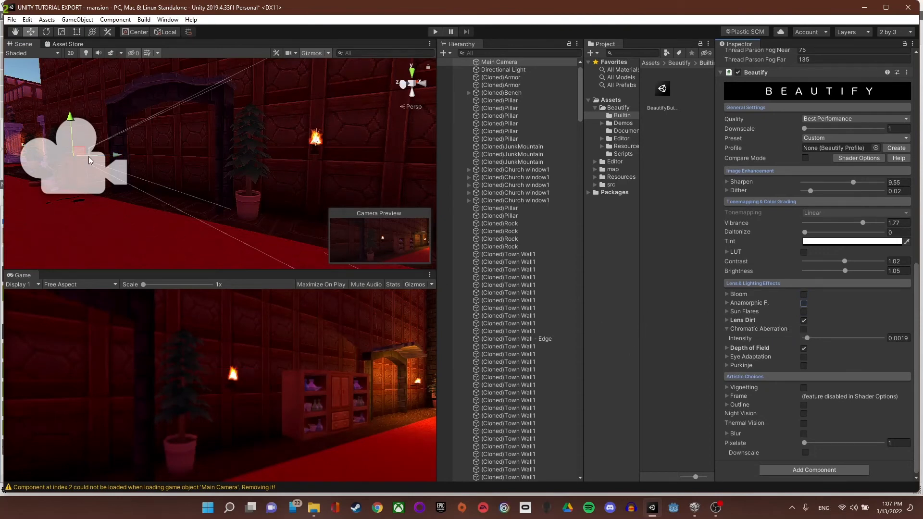
{"action": "left_click_drag", "start_coordinate": [106, 161], "coordinate": [367, 197]}
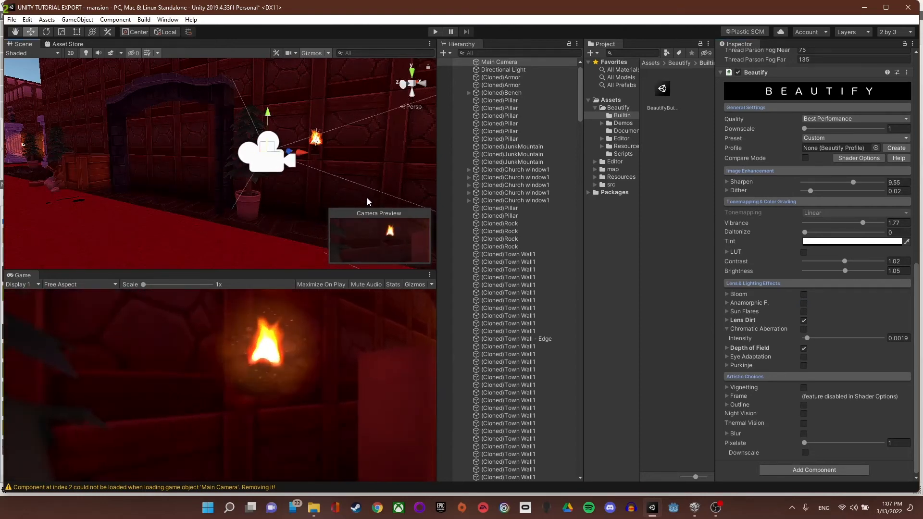
{"action": "left_click", "coordinate": [803, 321]}
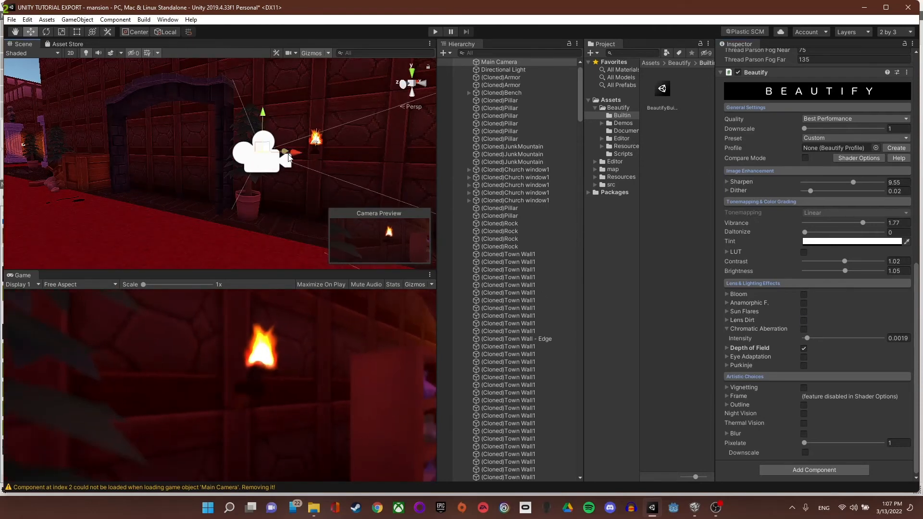
- Move the Main Camera to the torch near the potted plant and windows, at about X -29.2, Z 6.31
{"action": "left_click_drag", "start_coordinate": [293, 155], "coordinate": [344, 183]}
{"action": "key", "text": "f"}
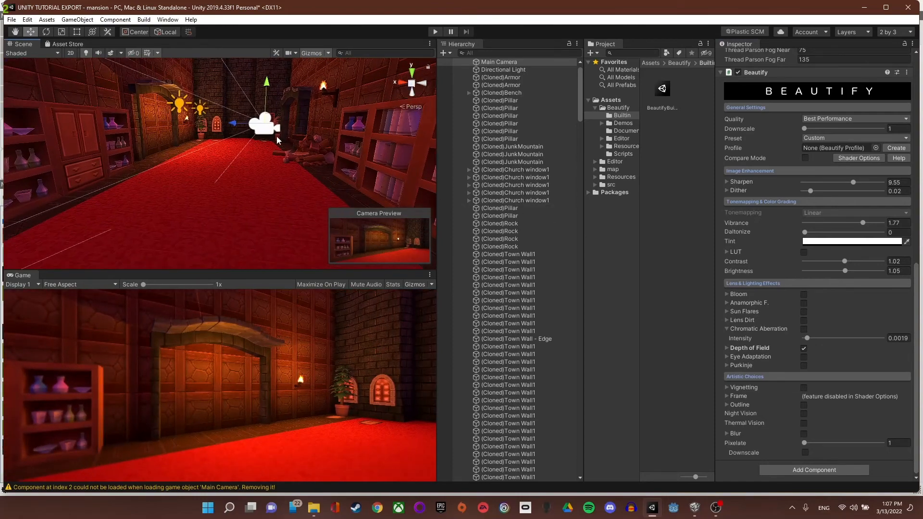
{"action": "left_click_drag", "start_coordinate": [232, 124], "coordinate": [138, 107]}
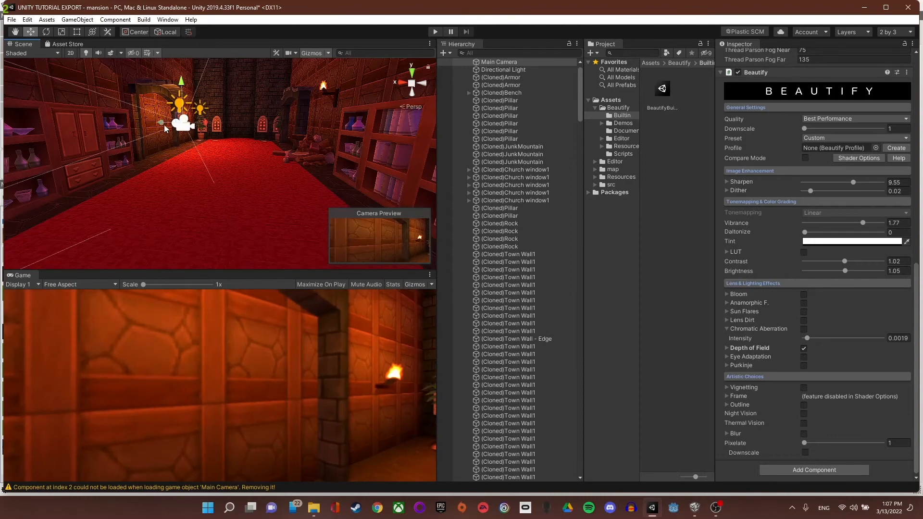
{"action": "left_click_drag", "start_coordinate": [198, 136], "coordinate": [244, 130]}
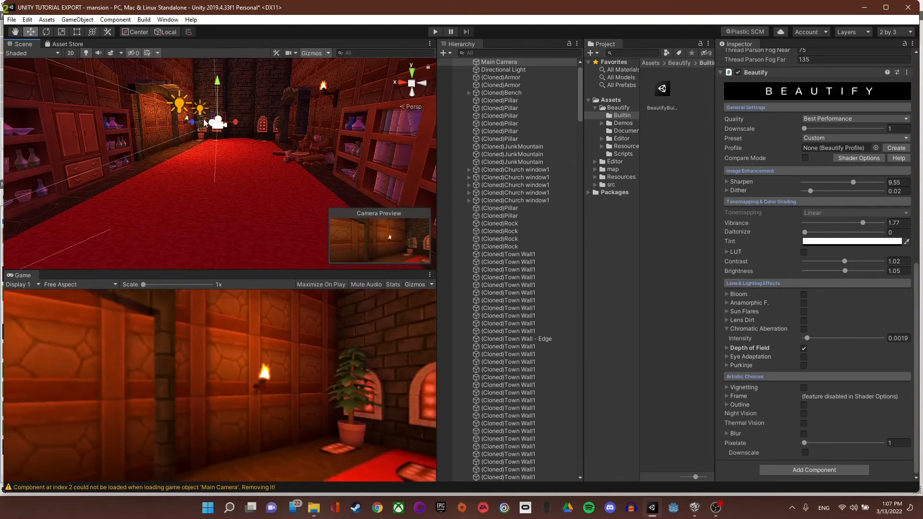
{"action": "left_click", "coordinate": [203, 120]}
{"action": "left_click", "coordinate": [219, 122]}
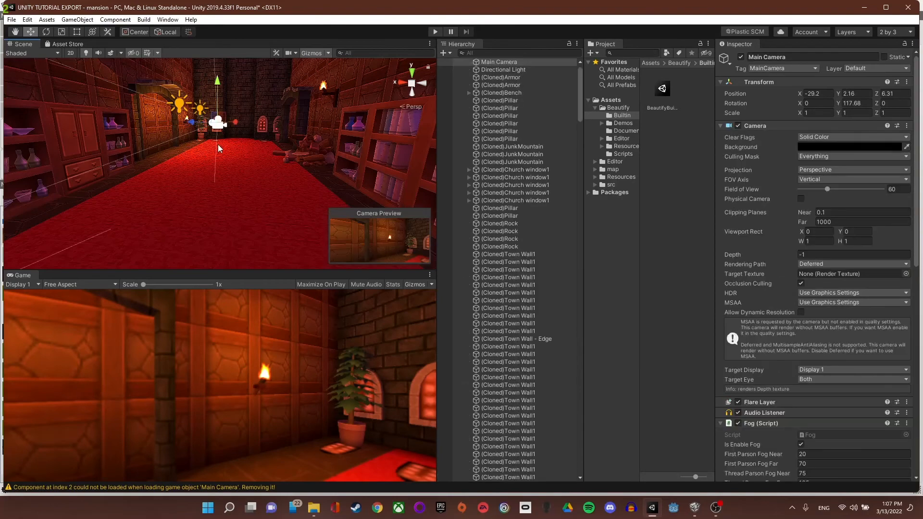
- Bring the Main Camera closer to the torch beside the doorway, to about X -27.67, Z 5.23
{"action": "right_click_drag", "start_coordinate": [218, 144], "coordinate": [212, 191]}
{"action": "scroll", "coordinate": [203, 100], "scroll_direction": "up", "scroll_amount": 6}
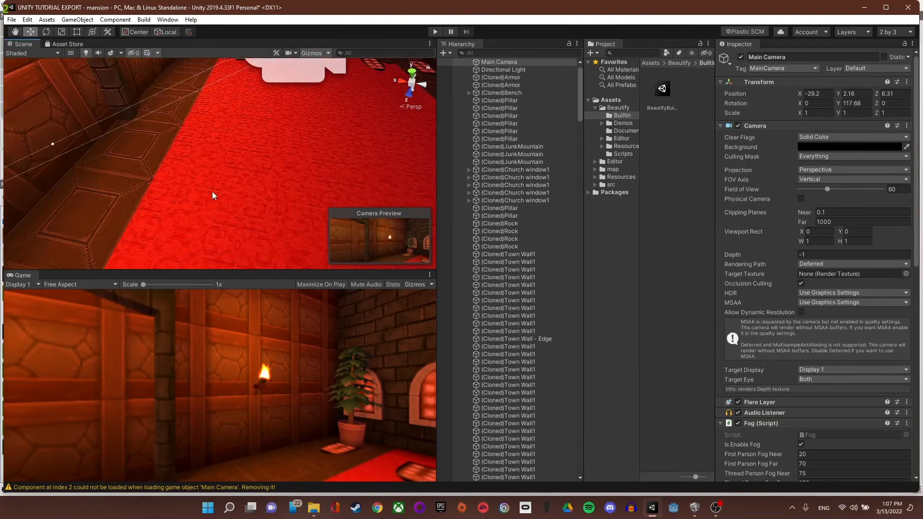
{"action": "scroll", "coordinate": [228, 121], "scroll_direction": "down", "scroll_amount": 4}
{"action": "left_click_drag", "start_coordinate": [229, 122], "coordinate": [178, 109]}
{"action": "mouse_move", "coordinate": [201, 79]}
{"action": "left_mouse_down"}
{"action": "mouse_move", "coordinate": [223, 74]}
{"action": "mouse_move", "coordinate": [215, 86]}
{"action": "left_mouse_up"}
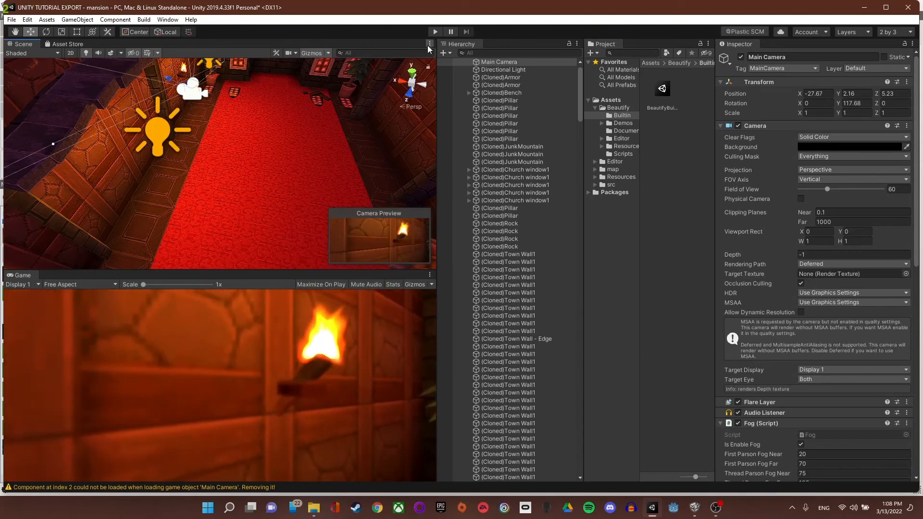
- Run the scene briefly in Play mode to check the torch, stop it, and turn off Beautify's Depth of Field
{"action": "left_click", "coordinate": [435, 32]}
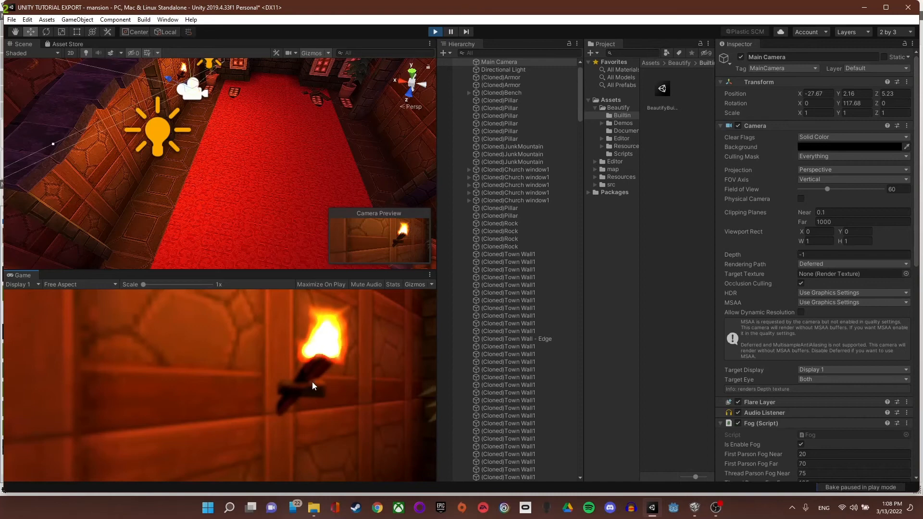
{"action": "left_click", "coordinate": [437, 32]}
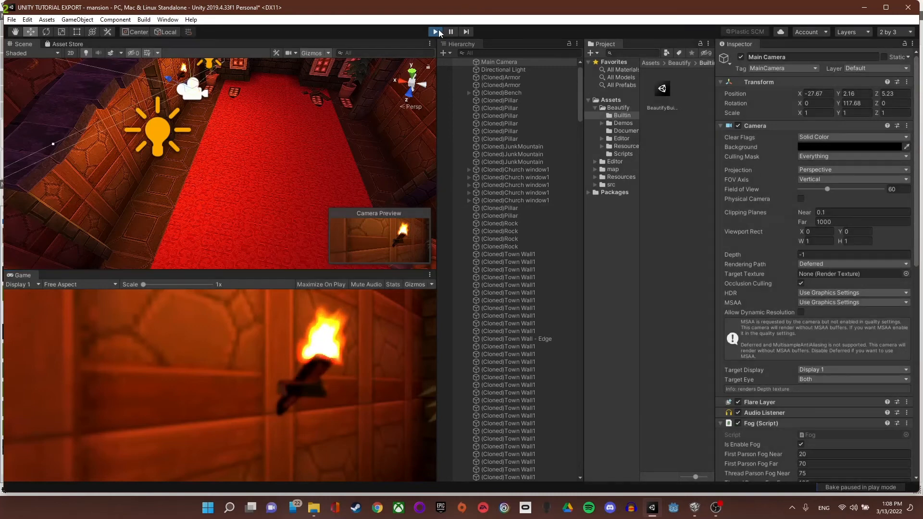
{"action": "scroll", "coordinate": [779, 454], "scroll_direction": "down", "scroll_amount": 10}
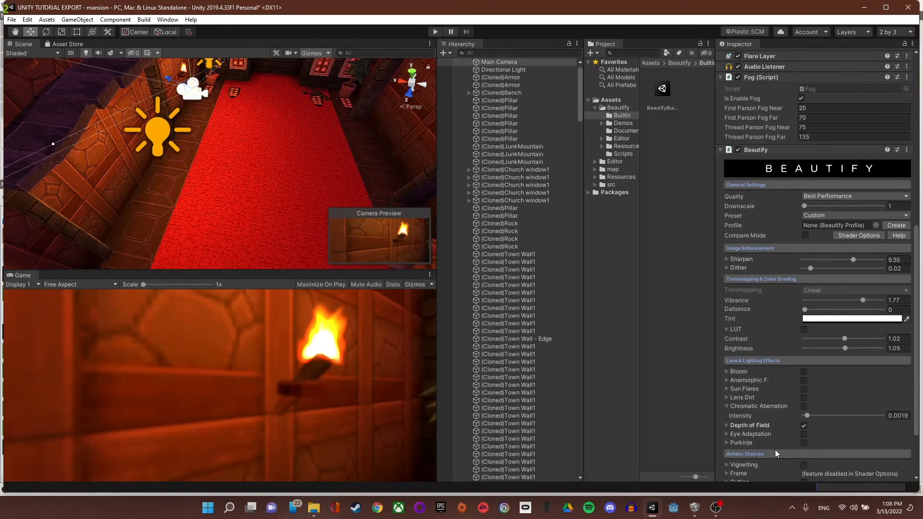
{"action": "scroll", "coordinate": [772, 445], "scroll_direction": "down", "scroll_amount": 3}
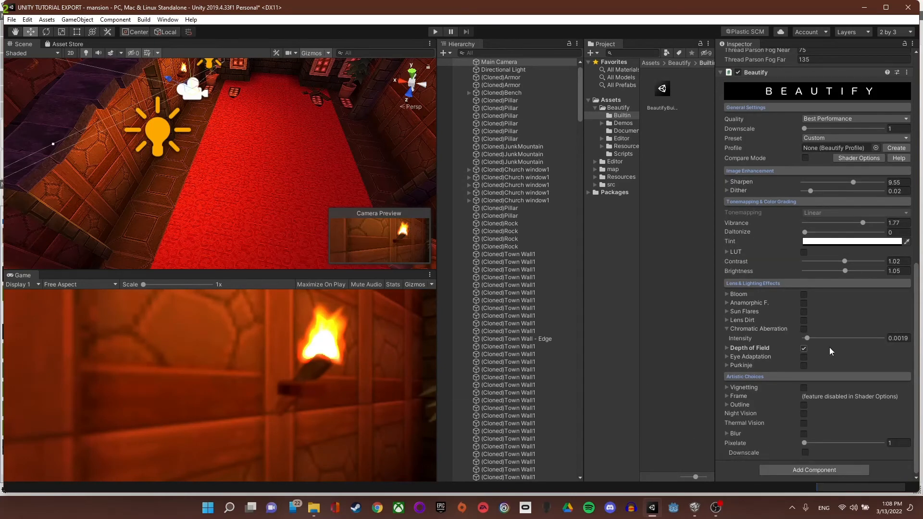
{"action": "left_click", "coordinate": [803, 348]}
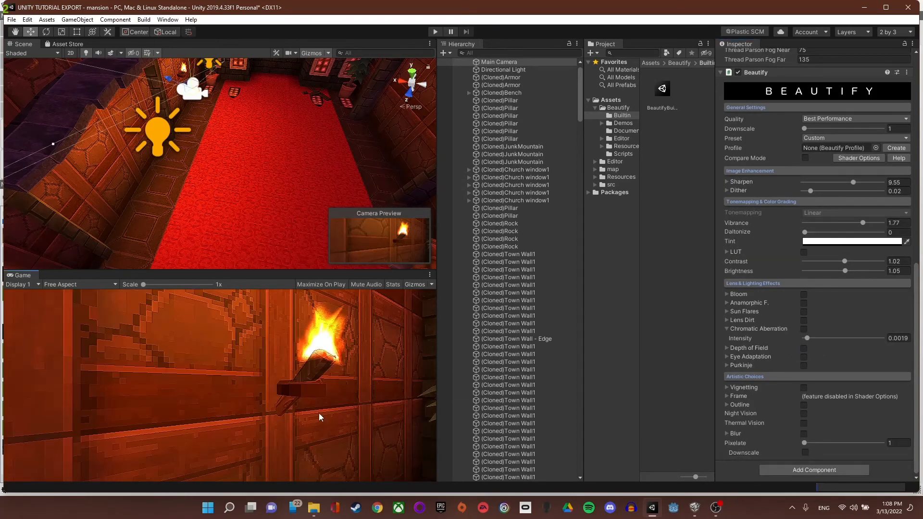
- Set Beautify's Sharpen amount to 0 on the Main Camera and check the torch in the game view
{"action": "scroll", "coordinate": [821, 330], "scroll_direction": "up", "scroll_amount": 3}
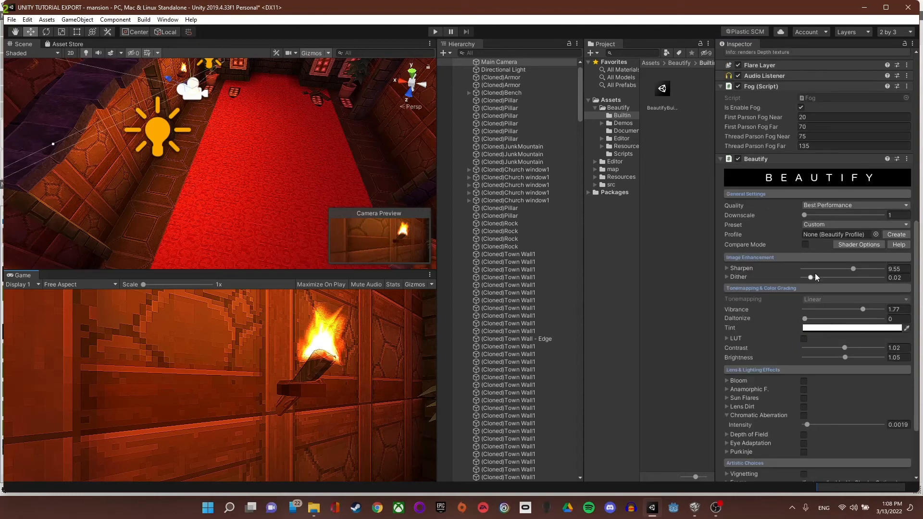
{"action": "left_click_drag", "start_coordinate": [854, 269], "coordinate": [812, 275]}
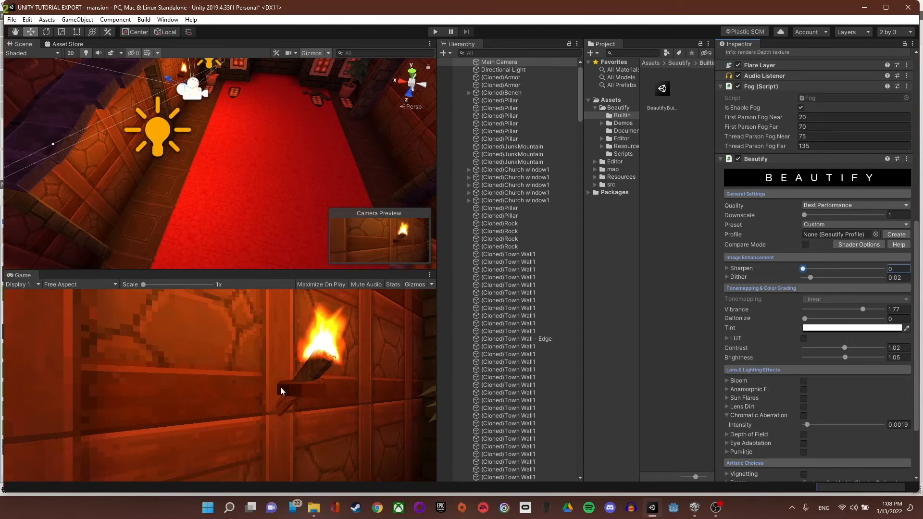
{"action": "left_click", "coordinate": [293, 389]}
- Disable the Animation UV script on the Cube of the wall torch beside the camera, and run the scene
{"action": "right_click_drag", "start_coordinate": [244, 186], "coordinate": [762, 219]}
{"action": "scroll", "coordinate": [212, 141], "scroll_direction": "up", "scroll_amount": 3}
{"action": "key", "text": "w"}
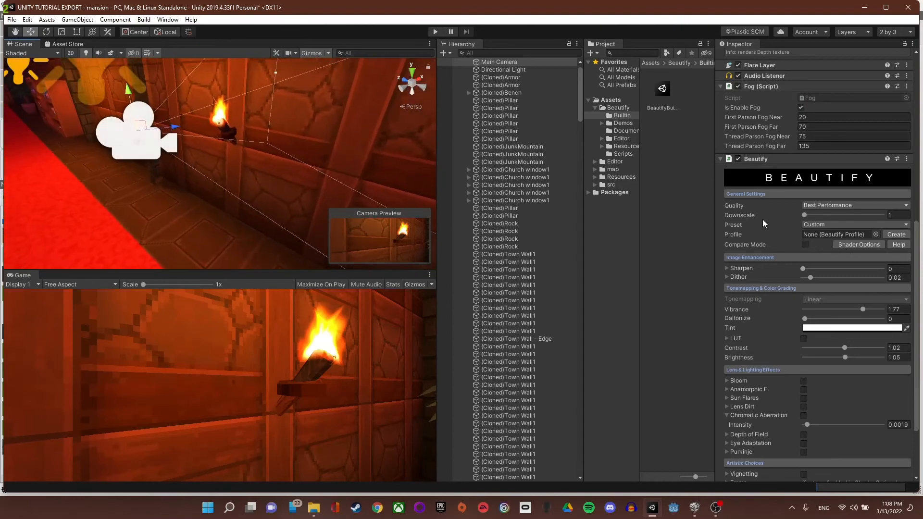
{"action": "left_click", "coordinate": [219, 121]}
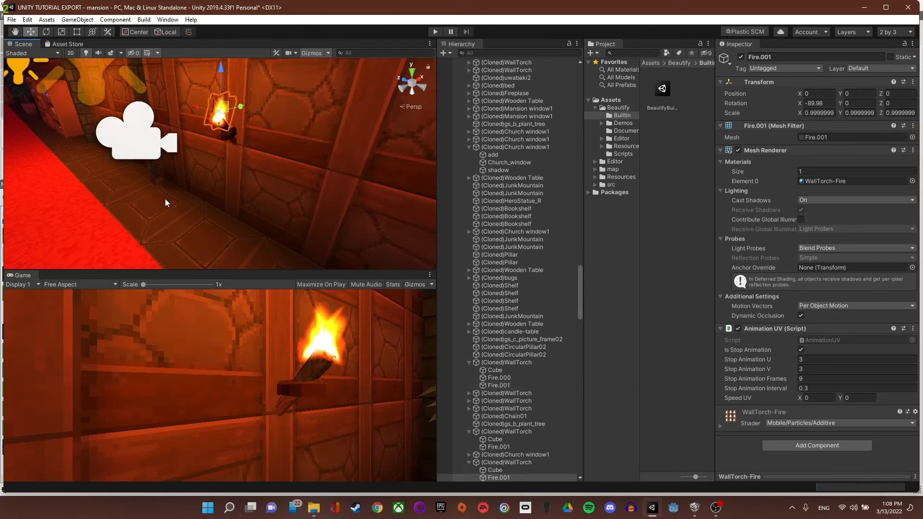
{"action": "left_click", "coordinate": [229, 139]}
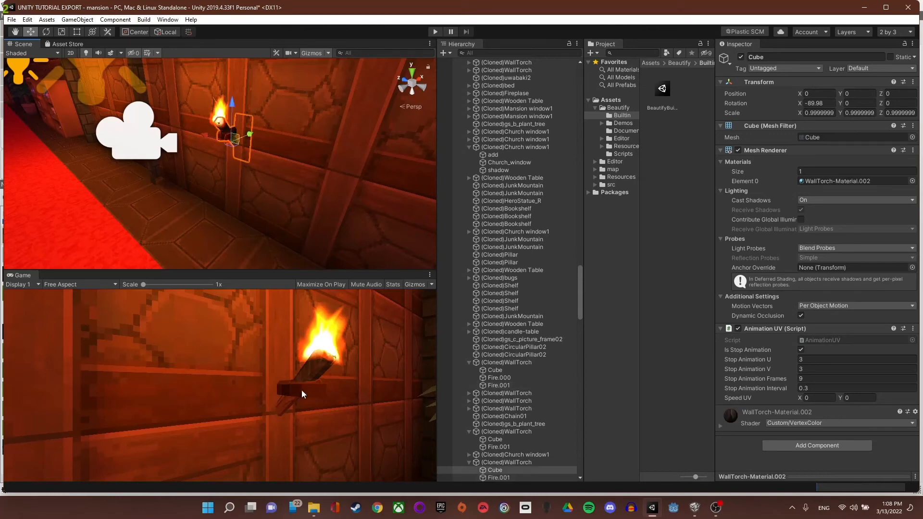
{"action": "left_click", "coordinate": [493, 469]}
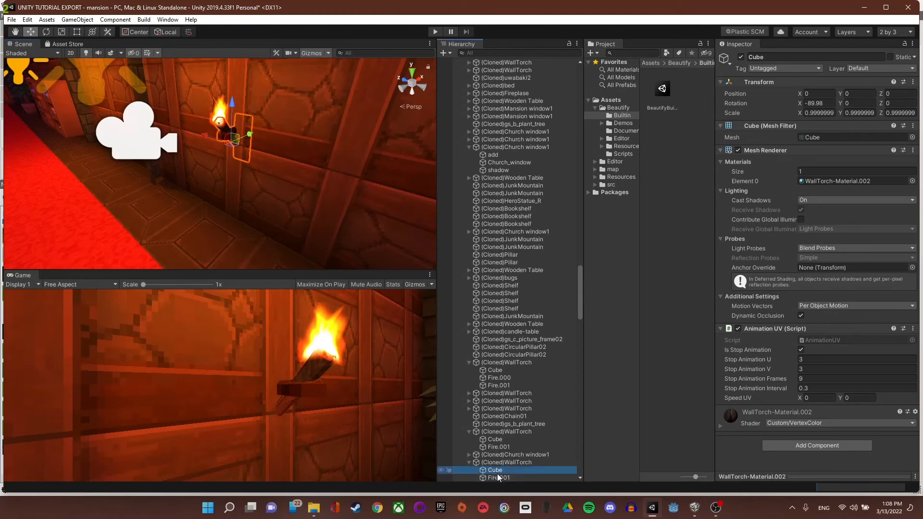
{"action": "left_click", "coordinate": [739, 328]}
{"action": "left_click", "coordinate": [436, 31]}
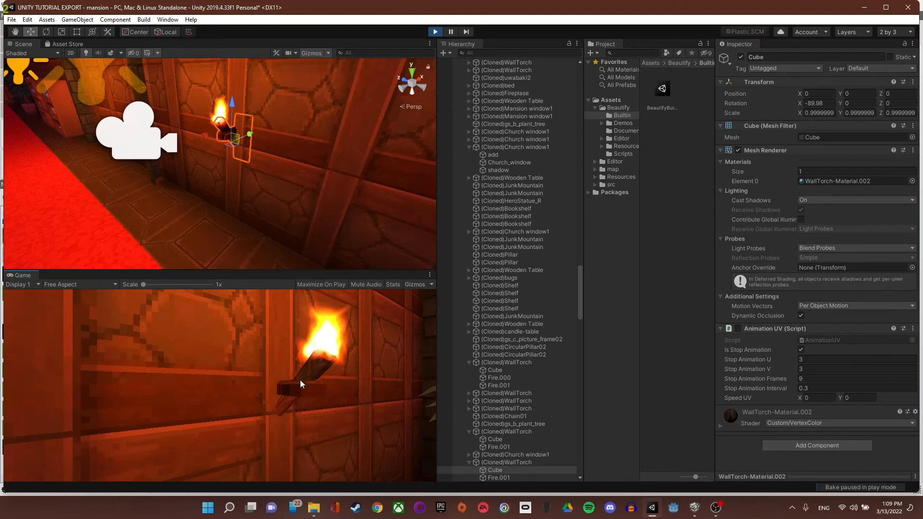
- Delete the glowing Sphere plane from the candle-table object standing next to the purple pillar
{"action": "right_click_drag", "start_coordinate": [235, 214], "coordinate": [308, 192]}
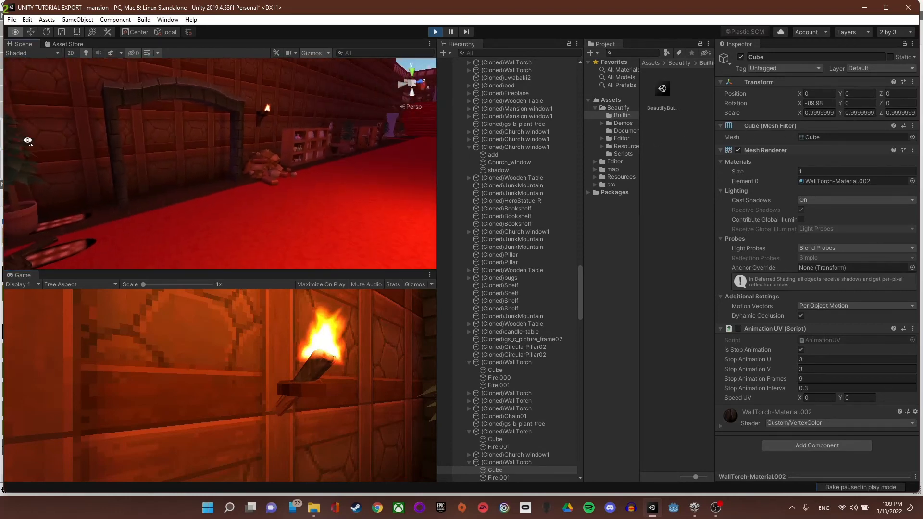
{"action": "right_click_drag", "start_coordinate": [329, 226], "coordinate": [173, 202]}
{"action": "left_click", "coordinate": [187, 219]}
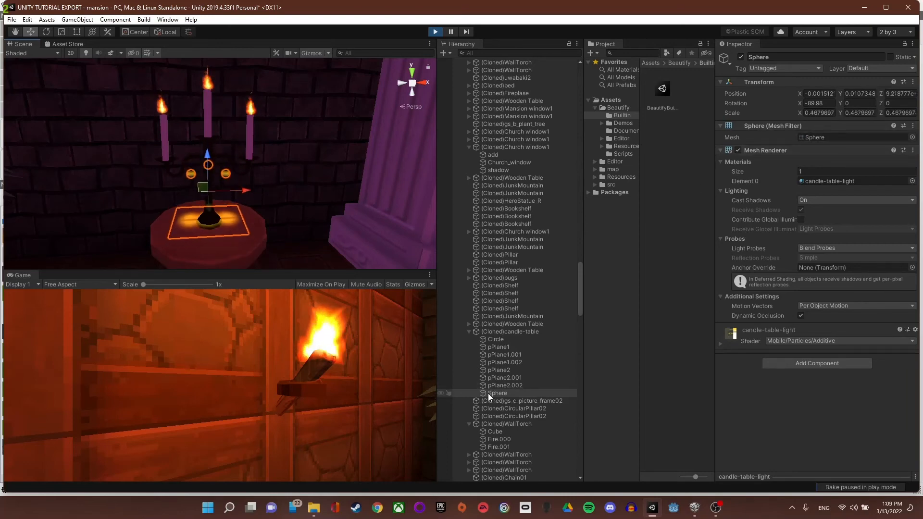
{"action": "key", "text": "Delete"}
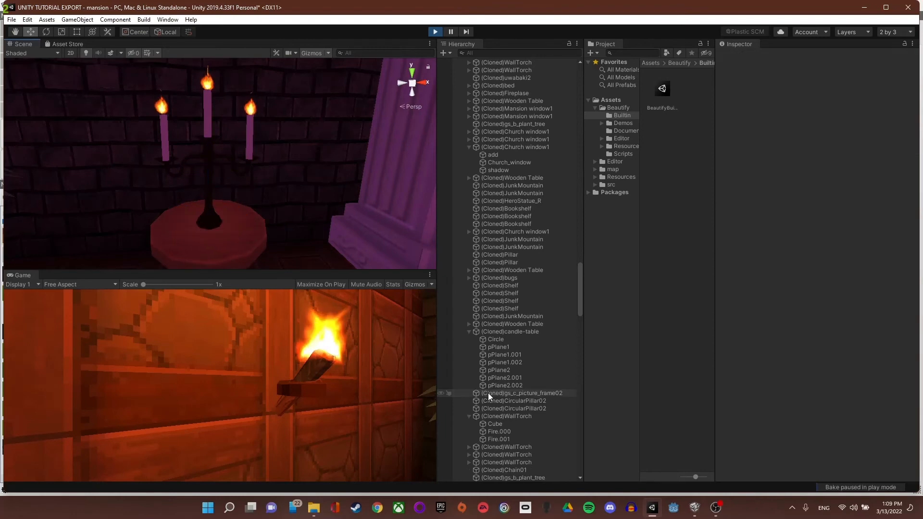
- Disable the Animation UV script on the Cube of the wall torch near the shelf of vases
{"action": "right_click_drag", "start_coordinate": [228, 192], "coordinate": [267, 168]}
{"action": "right_click_drag", "start_coordinate": [423, 173], "coordinate": [229, 165]}
{"action": "scroll", "coordinate": [327, 221], "scroll_direction": "up", "scroll_amount": 3}
{"action": "scroll", "coordinate": [212, 247], "scroll_direction": "up", "scroll_amount": 3}
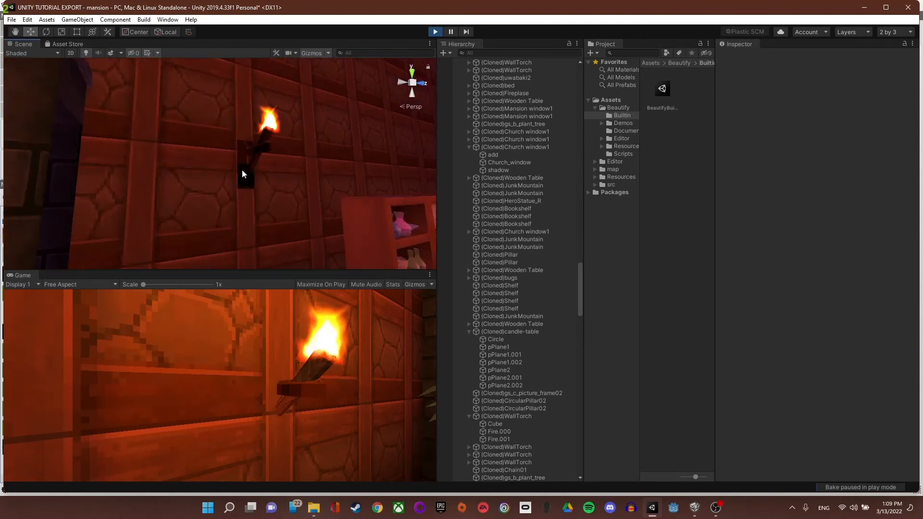
{"action": "left_click", "coordinate": [249, 172]}
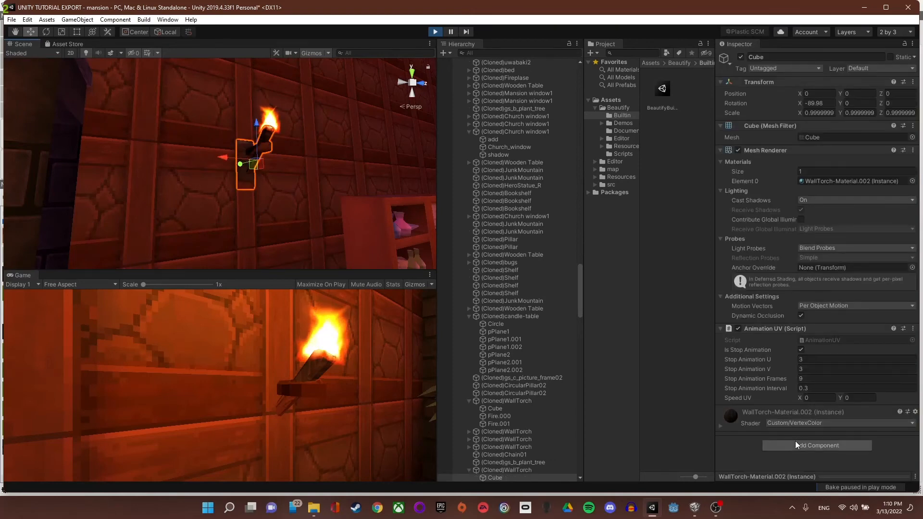
{"action": "left_click", "coordinate": [737, 329]}
{"action": "right_click_drag", "start_coordinate": [330, 231], "coordinate": [498, 240]}
{"action": "key", "text": "w"}
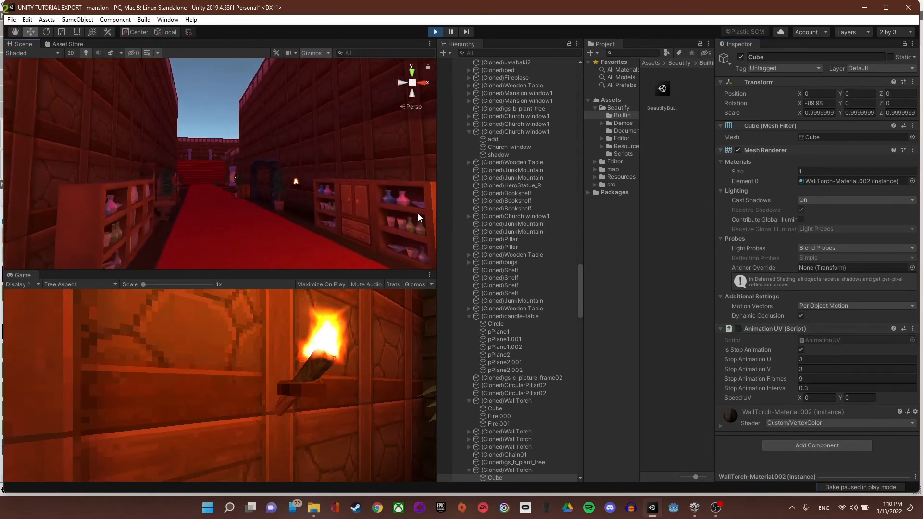
{"action": "key", "text": "w"}
{"action": "right_click_drag", "start_coordinate": [353, 207], "coordinate": [374, 276]}
{"action": "key", "text": "w"}
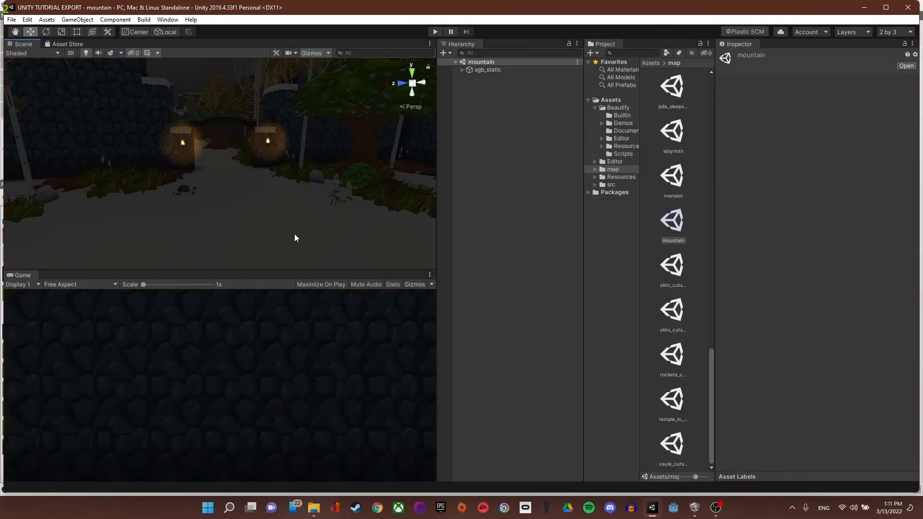
- Add a Hierarchy view alongside the Inspector and close the original Hierarchy view
{"action": "right_click_drag", "start_coordinate": [294, 234], "coordinate": [366, 221]}
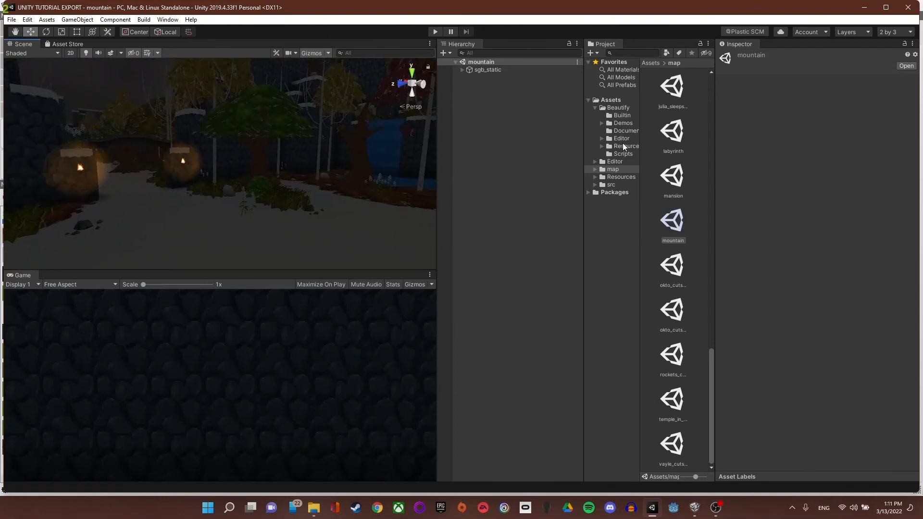
{"action": "right_click_drag", "start_coordinate": [139, 147], "coordinate": [230, 173]}
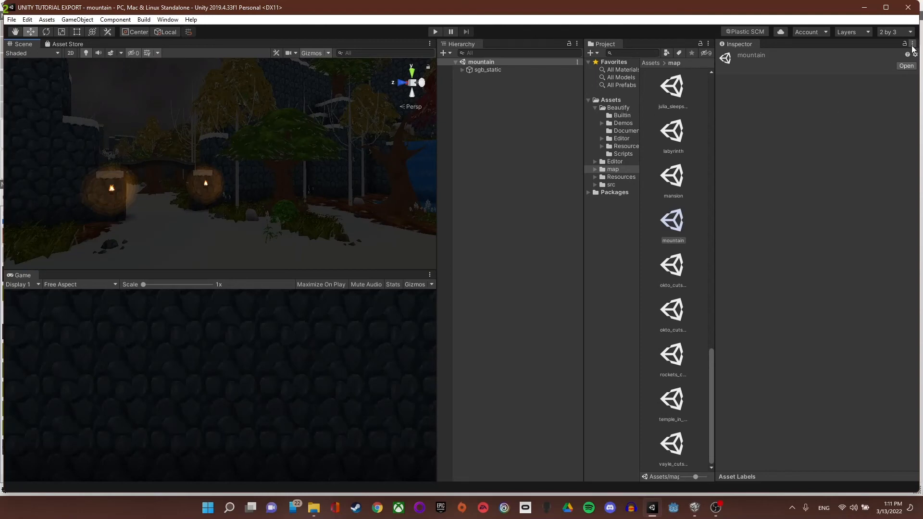
{"action": "left_click", "coordinate": [913, 43]}
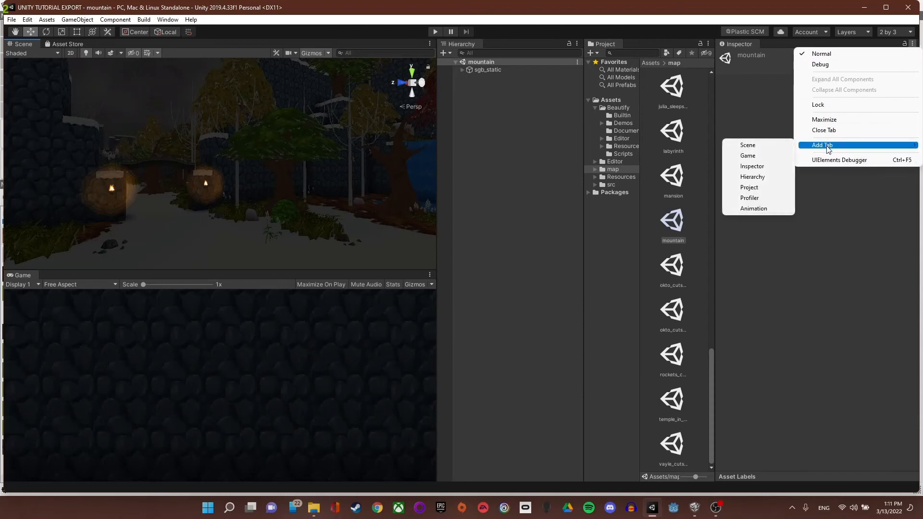
{"action": "mouse_move", "coordinate": [826, 145]}
{"action": "left_click", "coordinate": [771, 181]}
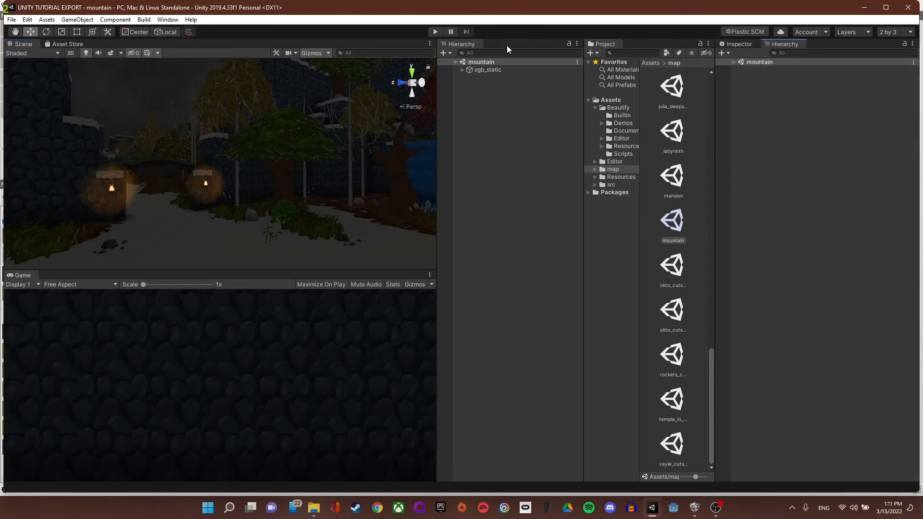
{"action": "left_click", "coordinate": [576, 44]}
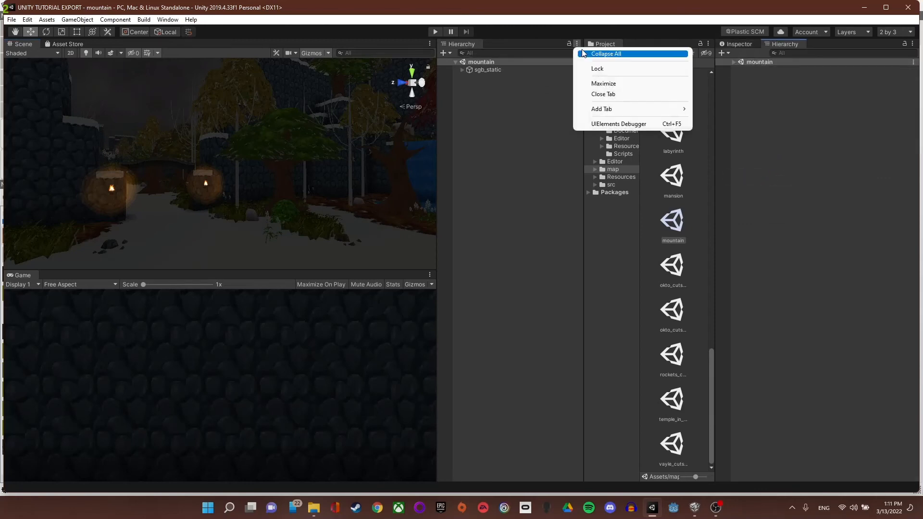
{"action": "left_click", "coordinate": [604, 95]}
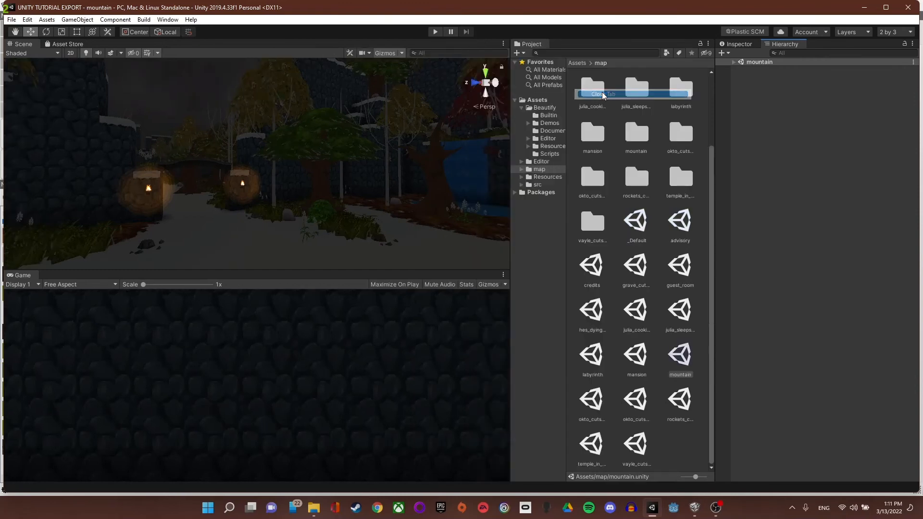
- Expand the mountain scene's sgb_static object and move its Main Camera close to the glowing stone lanterns along the snowy path
{"action": "left_click", "coordinate": [734, 62]}
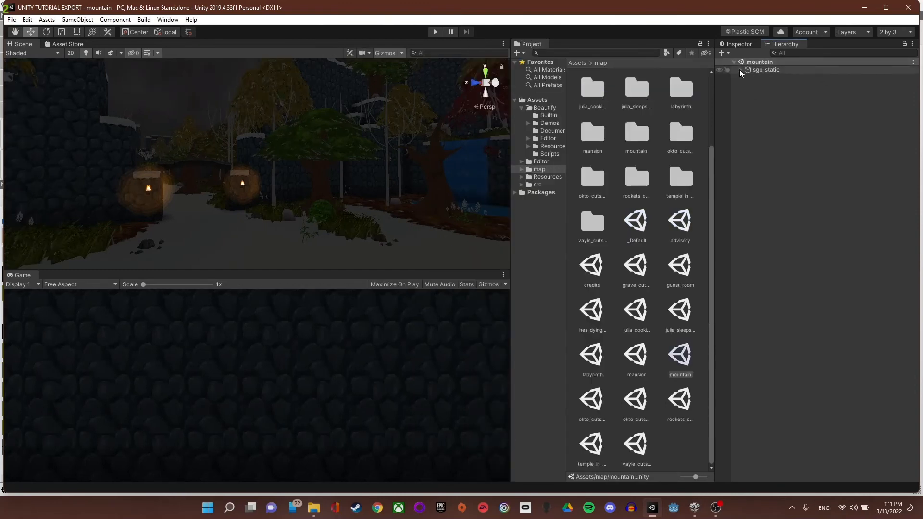
{"action": "left_click", "coordinate": [741, 70]}
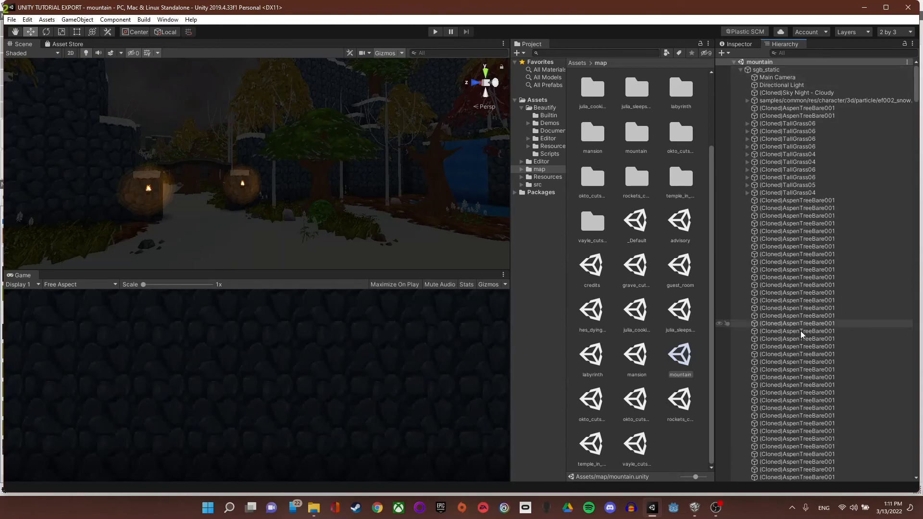
{"action": "scroll", "coordinate": [794, 379], "scroll_direction": "down", "scroll_amount": 10}
{"action": "scroll", "coordinate": [794, 382], "scroll_direction": "down", "scroll_amount": 15}
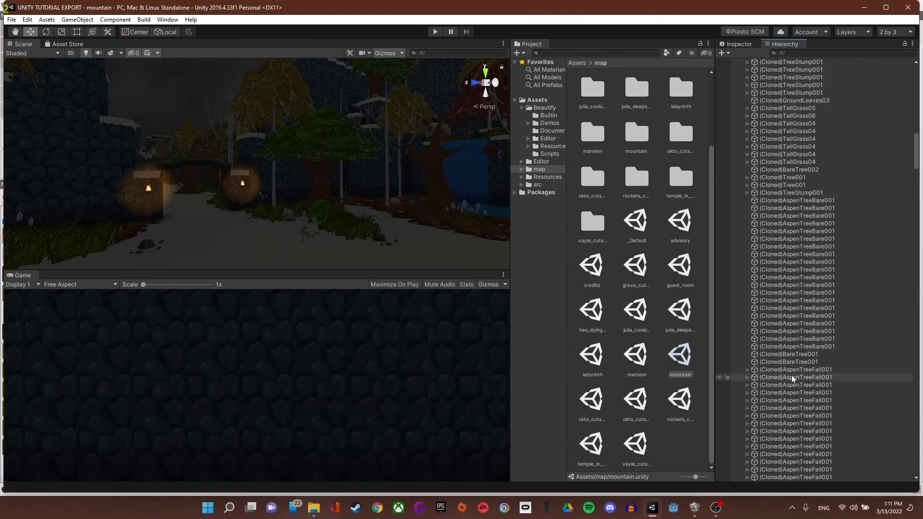
{"action": "left_click_drag", "start_coordinate": [915, 201], "coordinate": [916, 81]}
{"action": "left_click", "coordinate": [776, 79]}
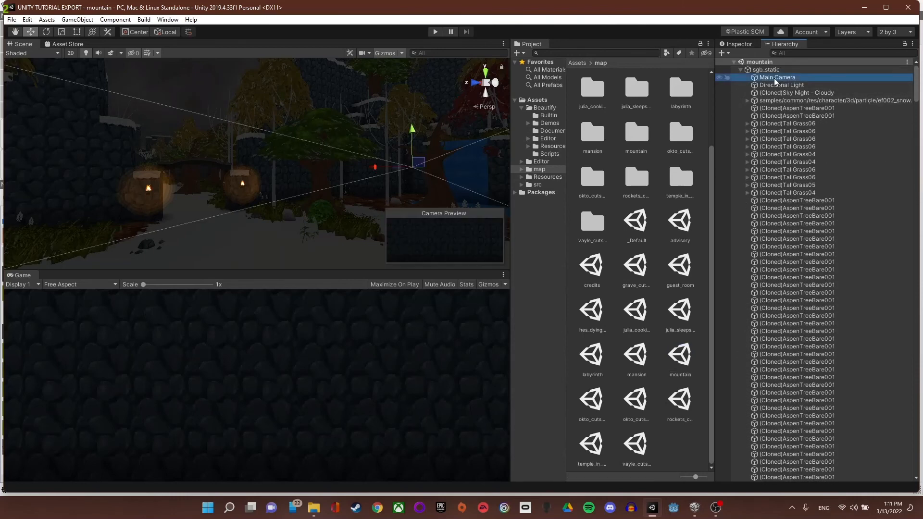
{"action": "left_click_drag", "start_coordinate": [392, 175], "coordinate": [305, 211]}
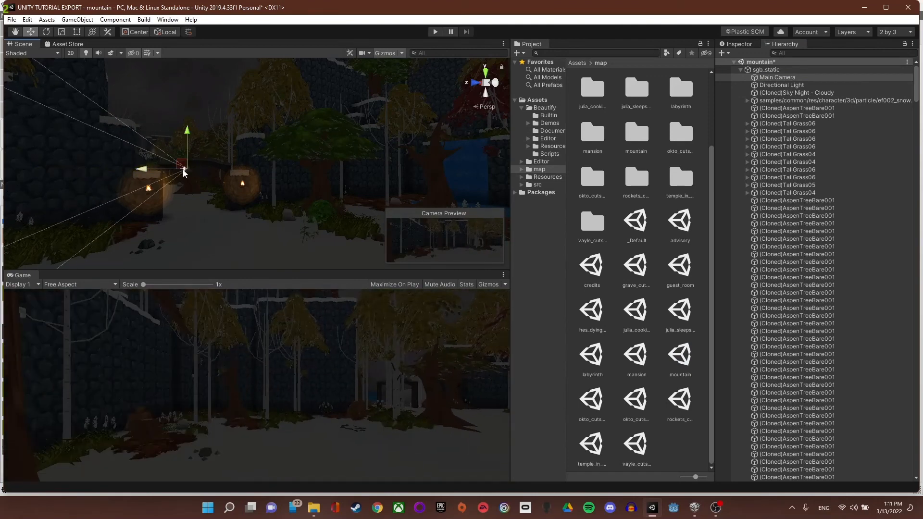
{"action": "left_click_drag", "start_coordinate": [184, 168], "coordinate": [185, 172]}
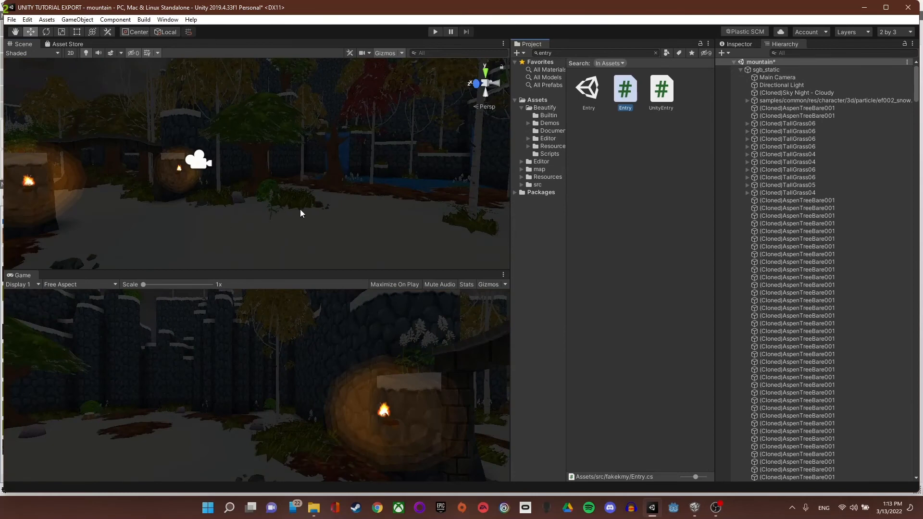
- Open the Build Settings and review the target platforms available for the game
{"action": "right_click_drag", "start_coordinate": [303, 210], "coordinate": [264, 198]}
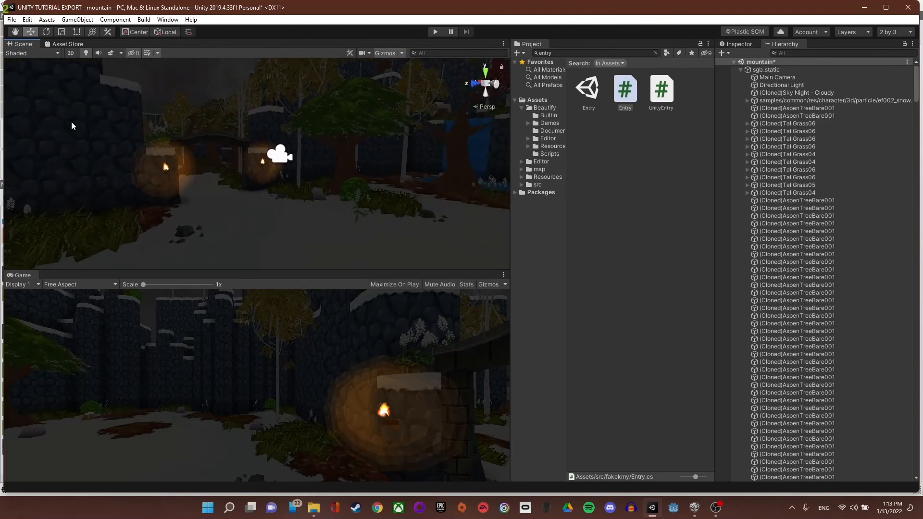
{"action": "left_click", "coordinate": [11, 20]}
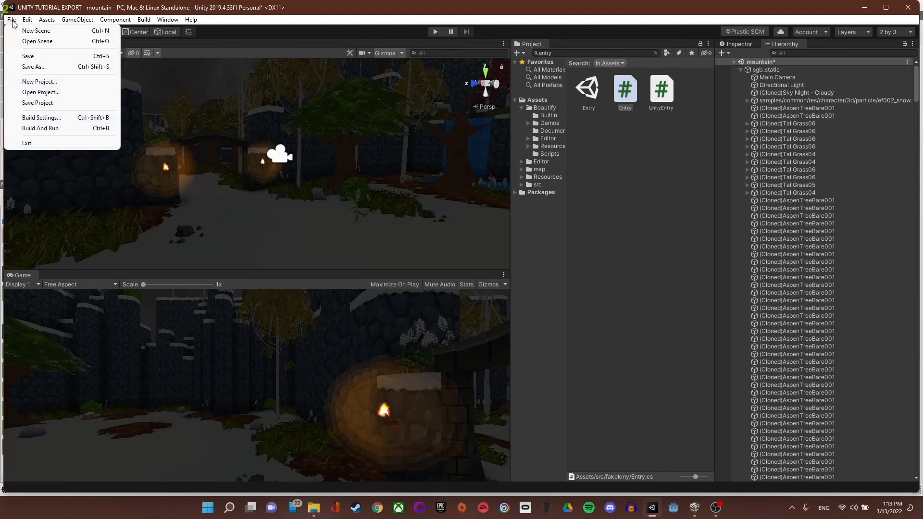
{"action": "mouse_move", "coordinate": [30, 21]}
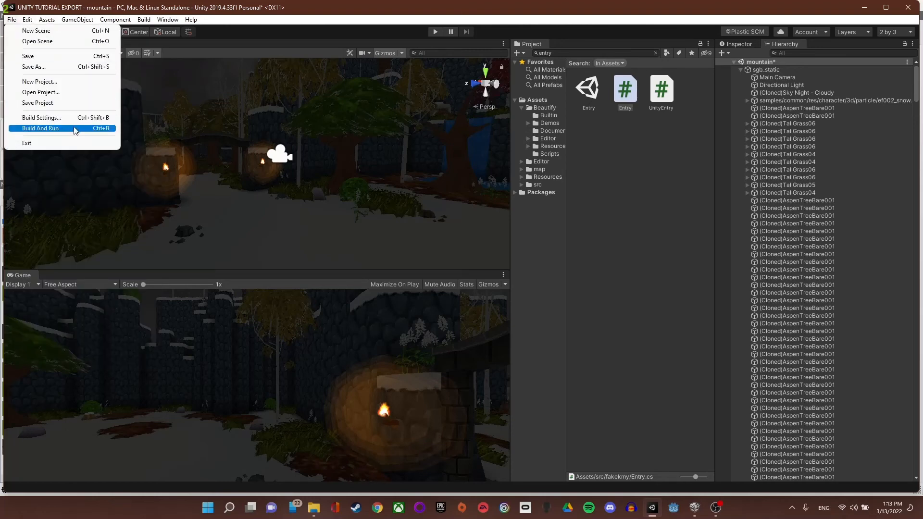
{"action": "left_click", "coordinate": [67, 118]}
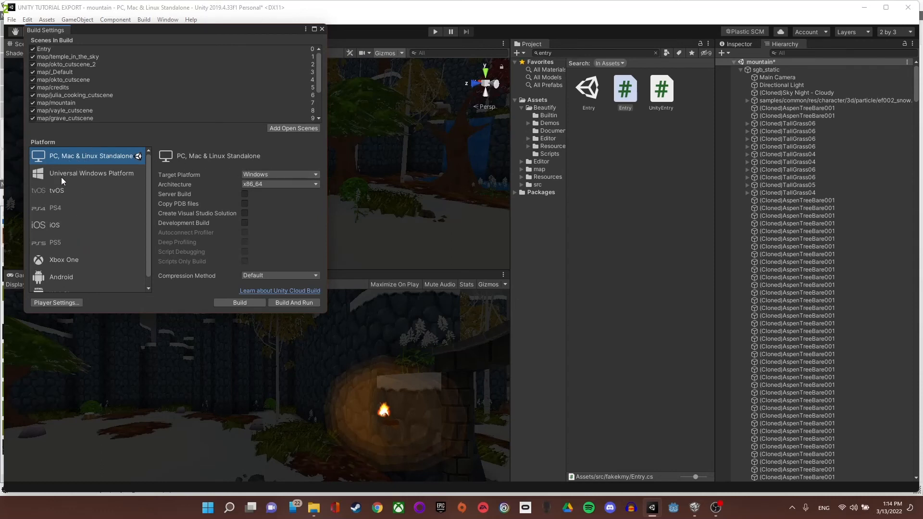
{"action": "scroll", "coordinate": [103, 185], "scroll_direction": "down", "scroll_amount": 1}
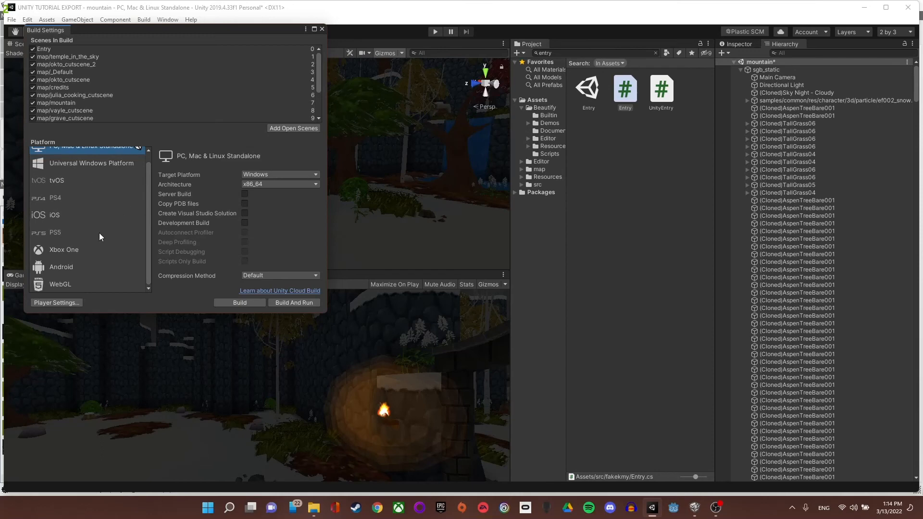
{"action": "scroll", "coordinate": [98, 239], "scroll_direction": "up", "scroll_amount": 1}
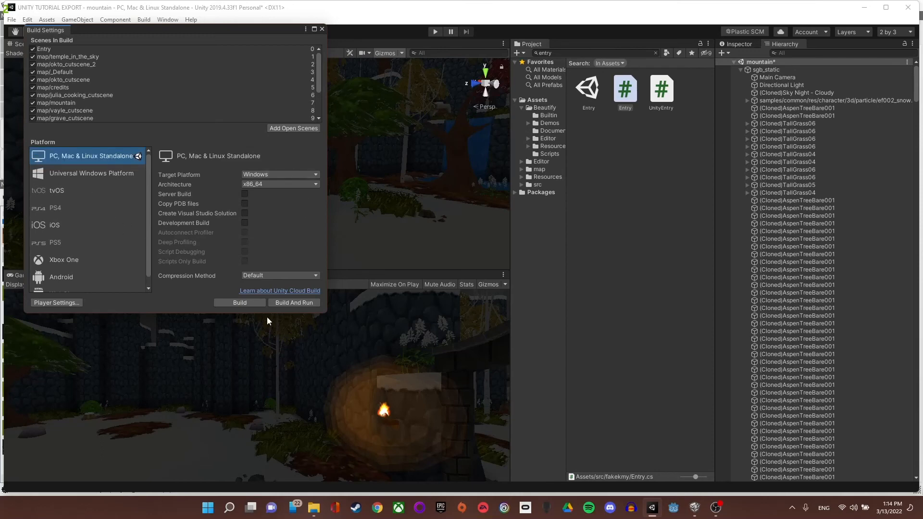
- Open the Player Settings and switch the Fullscreen Mode to Exclusive Fullscreen and back to Fullscreen Window
{"action": "left_click", "coordinate": [51, 303]}
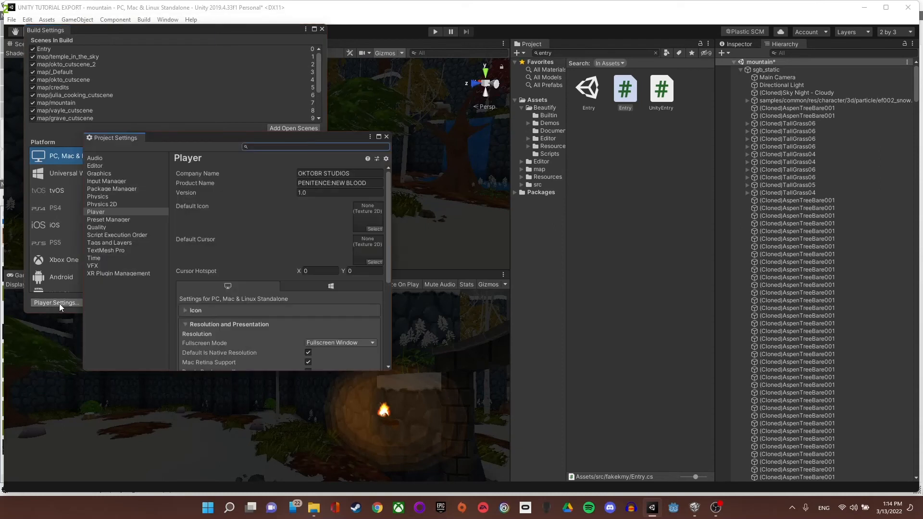
{"action": "scroll", "coordinate": [216, 334], "scroll_direction": "down", "scroll_amount": 5}
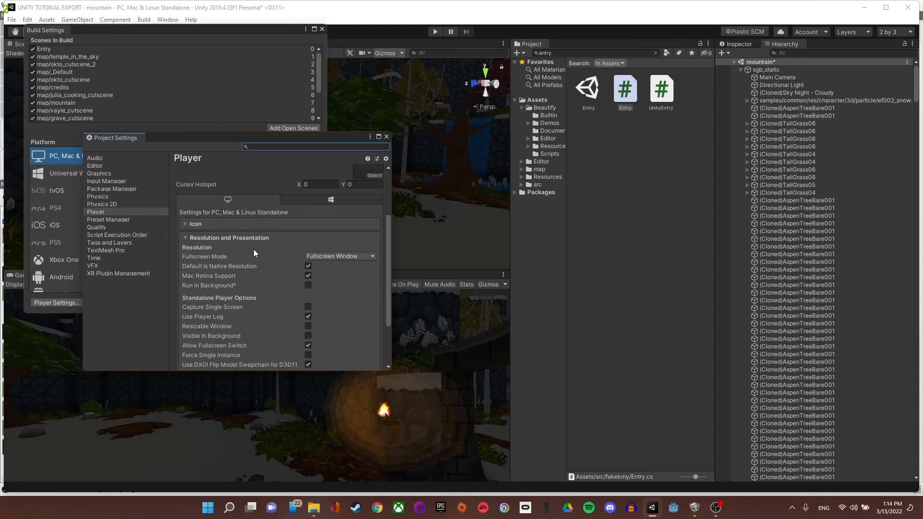
{"action": "left_click", "coordinate": [342, 229]}
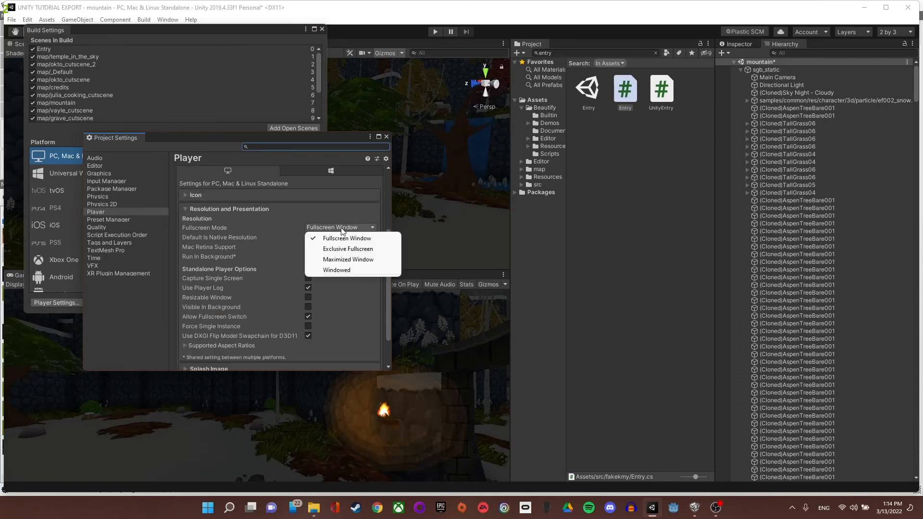
{"action": "left_click", "coordinate": [336, 248]}
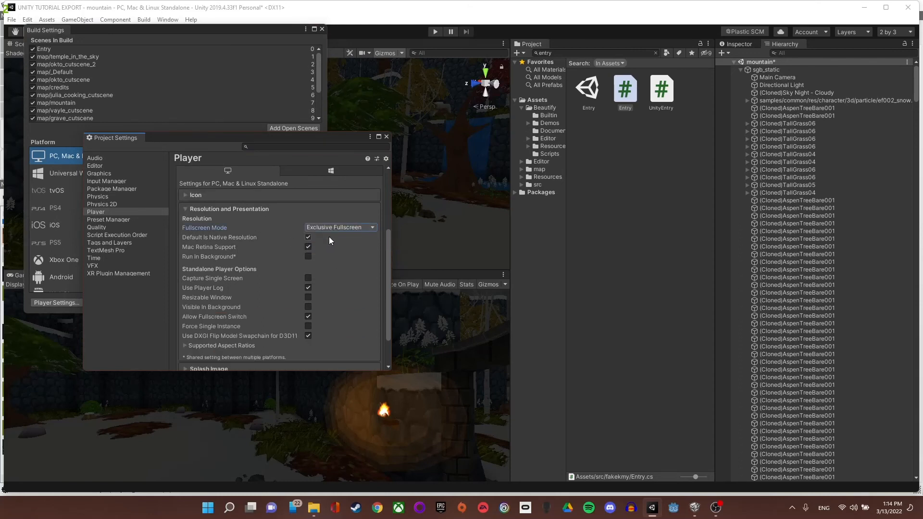
{"action": "left_click", "coordinate": [325, 228]}
{"action": "left_click", "coordinate": [327, 238]}
{"action": "scroll", "coordinate": [234, 256], "scroll_direction": "up", "scroll_amount": 3}
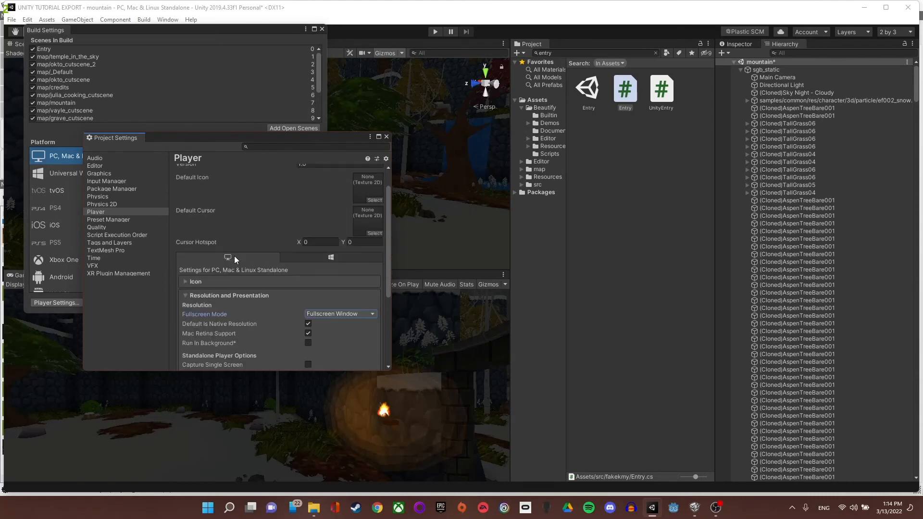
- Expand the Icon section for PC, Mac & Linux Standalone and examine its icon sizes and the default icon and cursor settings
{"action": "left_click", "coordinate": [187, 282]}
{"action": "scroll", "coordinate": [264, 309], "scroll_direction": "down", "scroll_amount": 5}
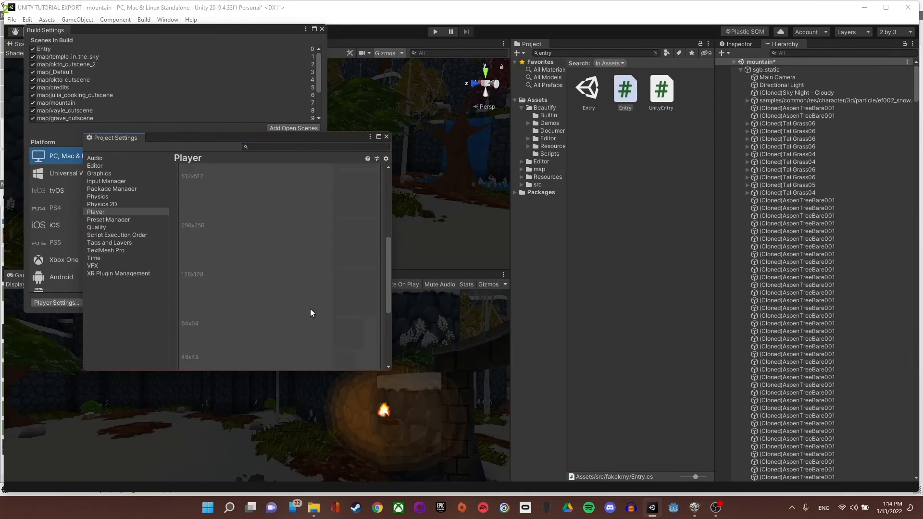
{"action": "scroll", "coordinate": [325, 306], "scroll_direction": "down", "scroll_amount": 5}
{"action": "scroll", "coordinate": [326, 306], "scroll_direction": "up", "scroll_amount": 5}
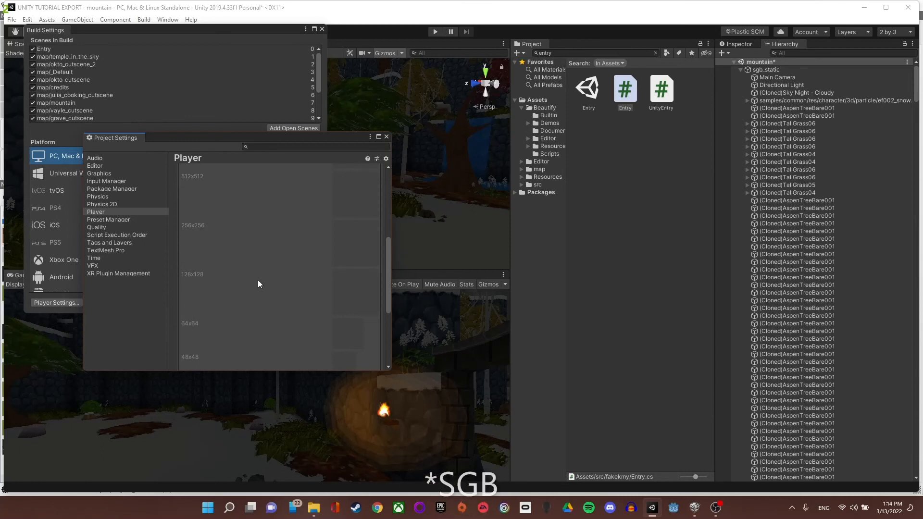
{"action": "scroll", "coordinate": [281, 282], "scroll_direction": "up", "scroll_amount": 3}
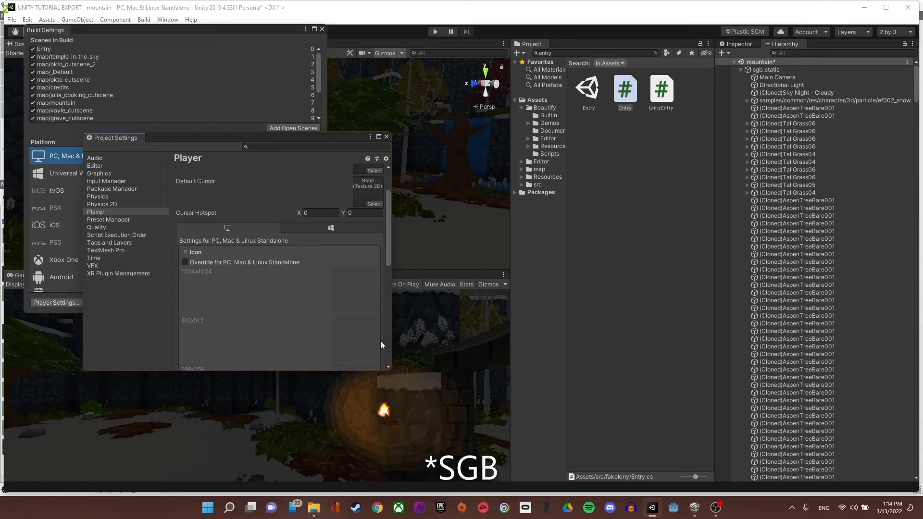
{"action": "scroll", "coordinate": [345, 318], "scroll_direction": "down", "scroll_amount": 3}
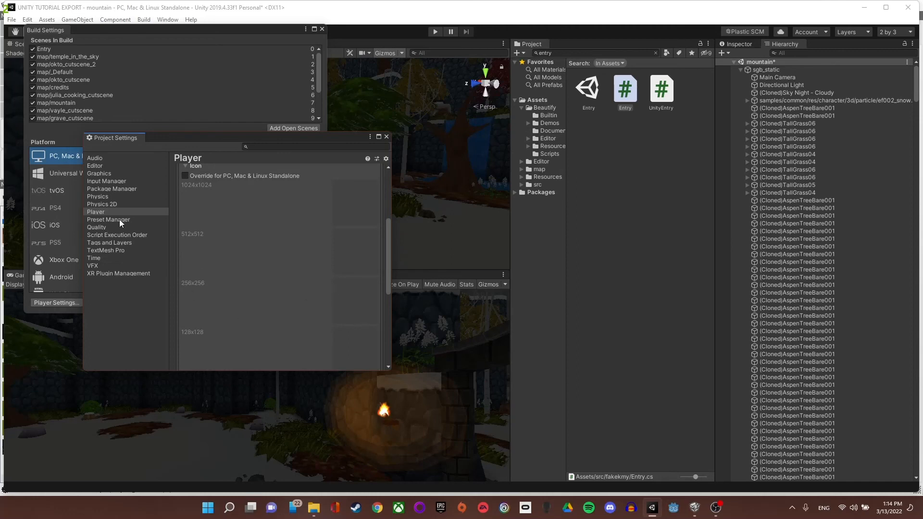
{"action": "scroll", "coordinate": [296, 316], "scroll_direction": "up", "scroll_amount": 2}
{"action": "scroll", "coordinate": [296, 316], "scroll_direction": "down", "scroll_amount": 3}
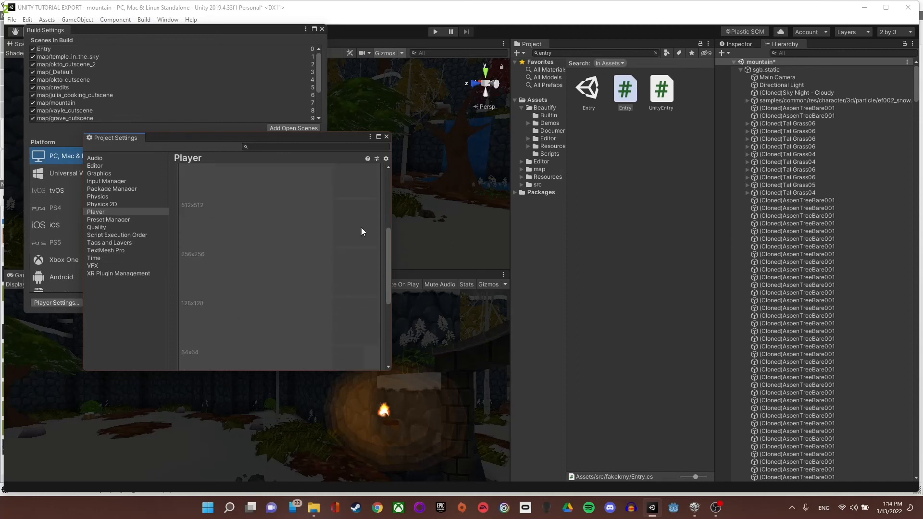
{"action": "scroll", "coordinate": [310, 288], "scroll_direction": "up", "scroll_amount": 6}
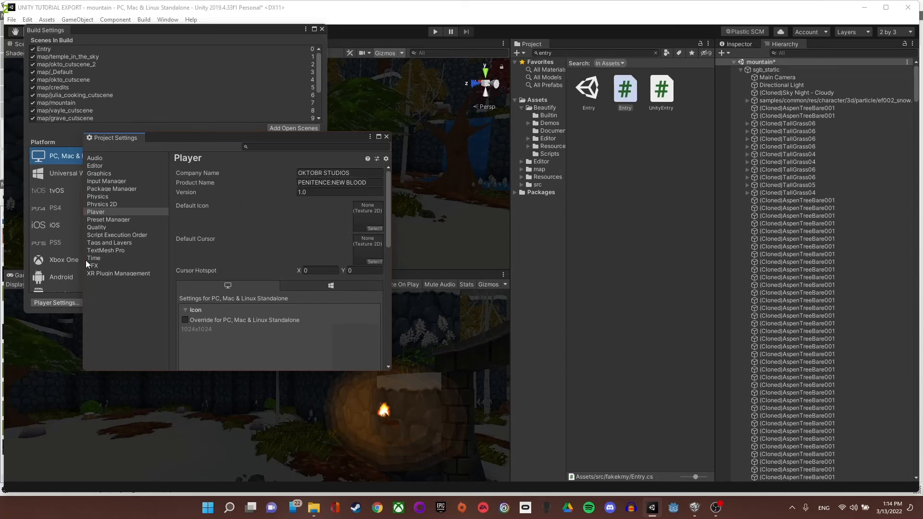
- Review the Universal Windows Platform player settings for tiles, resolution and splash image, and close the Project Settings
{"action": "left_click", "coordinate": [292, 287]}
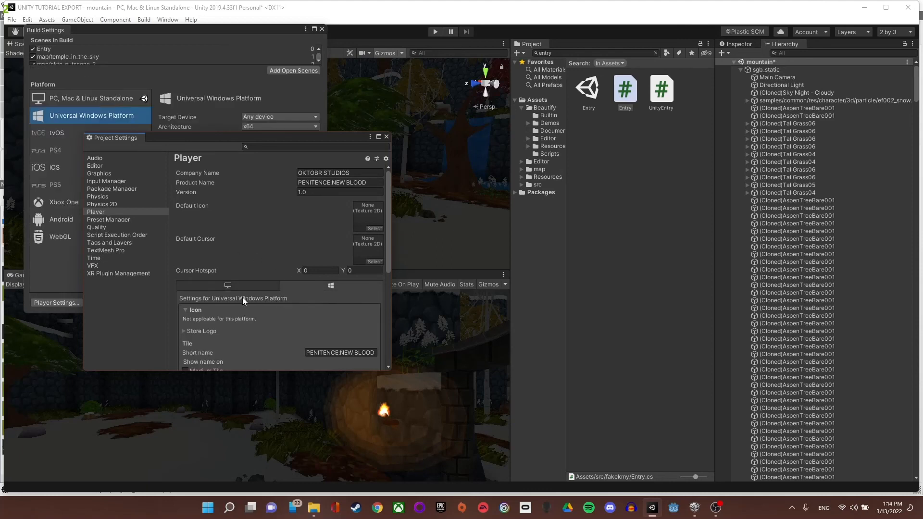
{"action": "scroll", "coordinate": [308, 349], "scroll_direction": "down", "scroll_amount": 3}
{"action": "scroll", "coordinate": [256, 349], "scroll_direction": "down", "scroll_amount": 6}
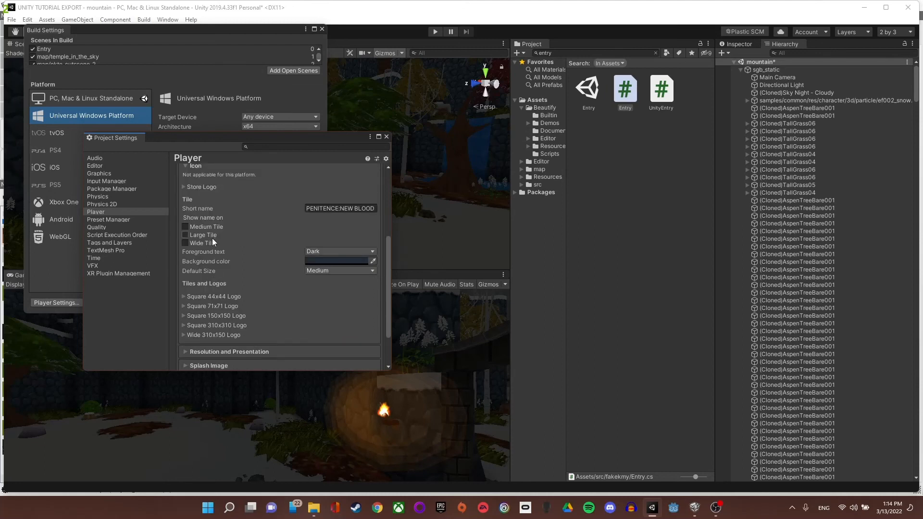
{"action": "scroll", "coordinate": [274, 288], "scroll_direction": "down", "scroll_amount": 3}
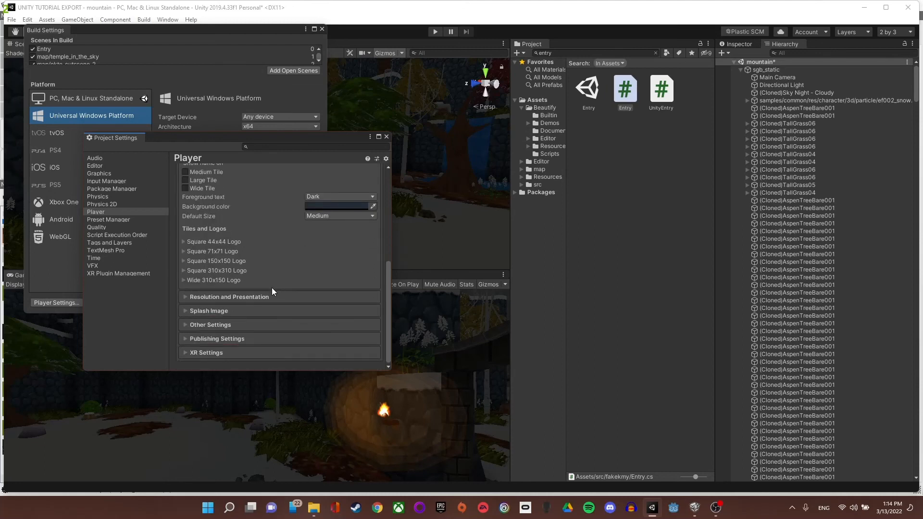
{"action": "left_click", "coordinate": [185, 298]}
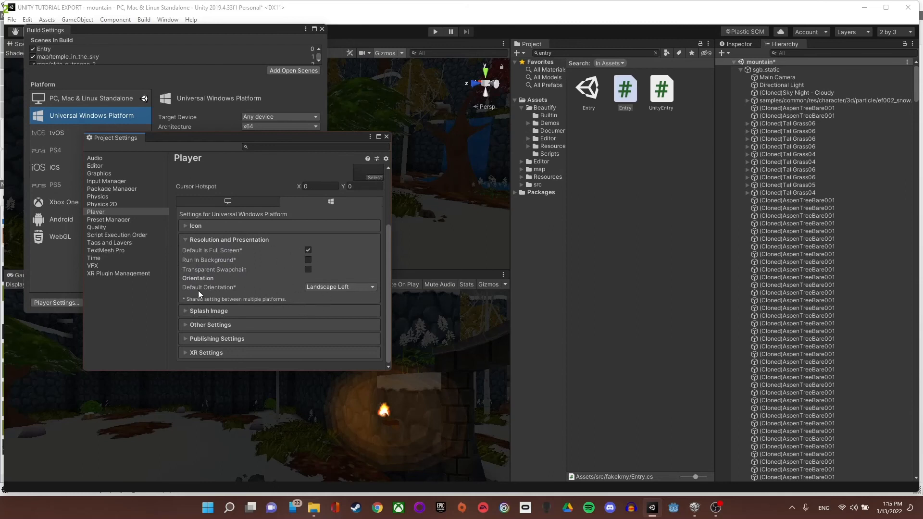
{"action": "left_click", "coordinate": [187, 311]}
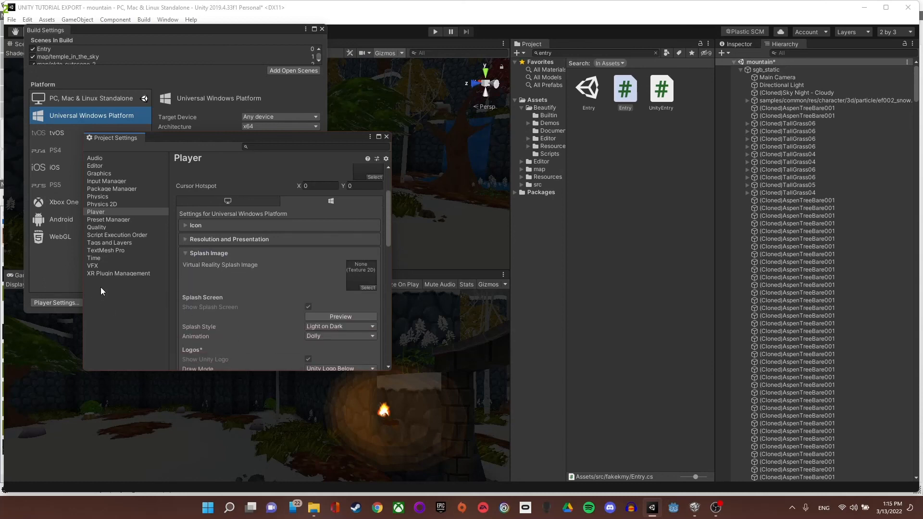
{"action": "left_click", "coordinate": [187, 253]}
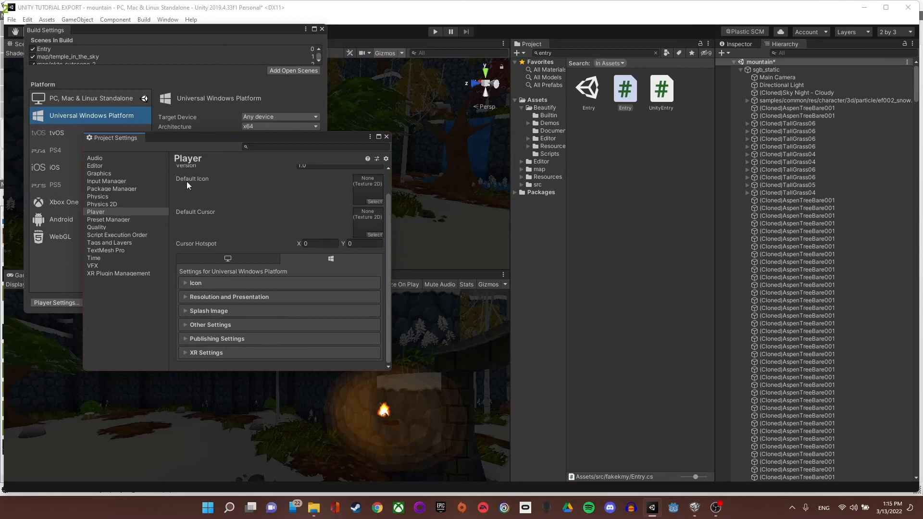
{"action": "left_click", "coordinate": [386, 137]}
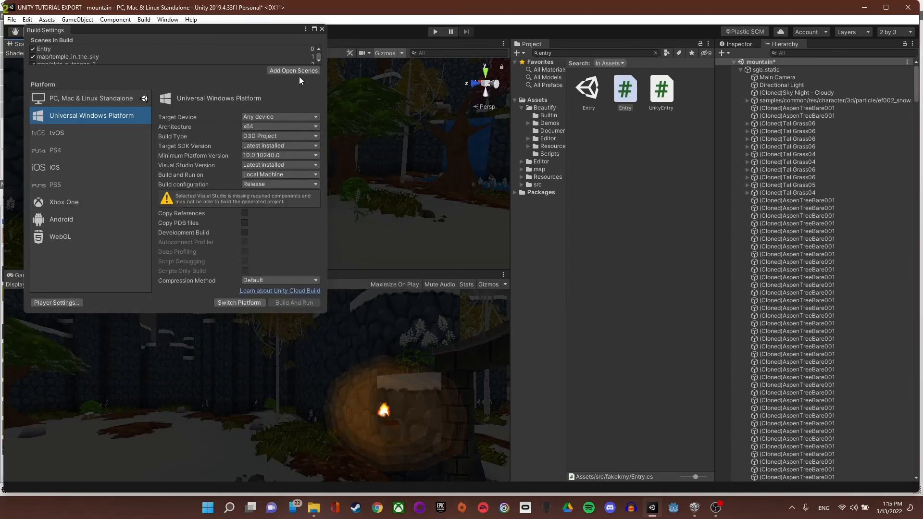
- Reopen the Build Settings and review the compression methods and target platforms for PC, Mac & Linux Standalone
{"action": "left_click", "coordinate": [321, 29]}
{"action": "left_click", "coordinate": [11, 20]}
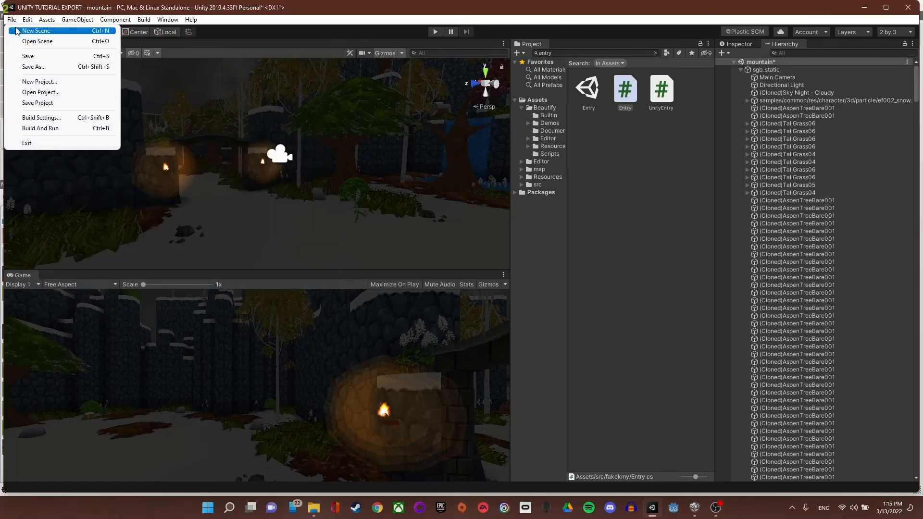
{"action": "left_click", "coordinate": [45, 118]}
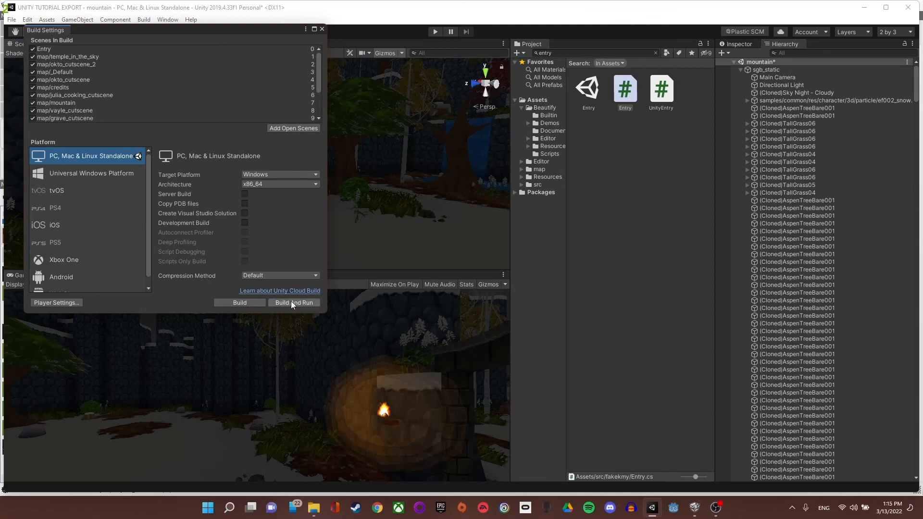
{"action": "left_click", "coordinate": [258, 276]}
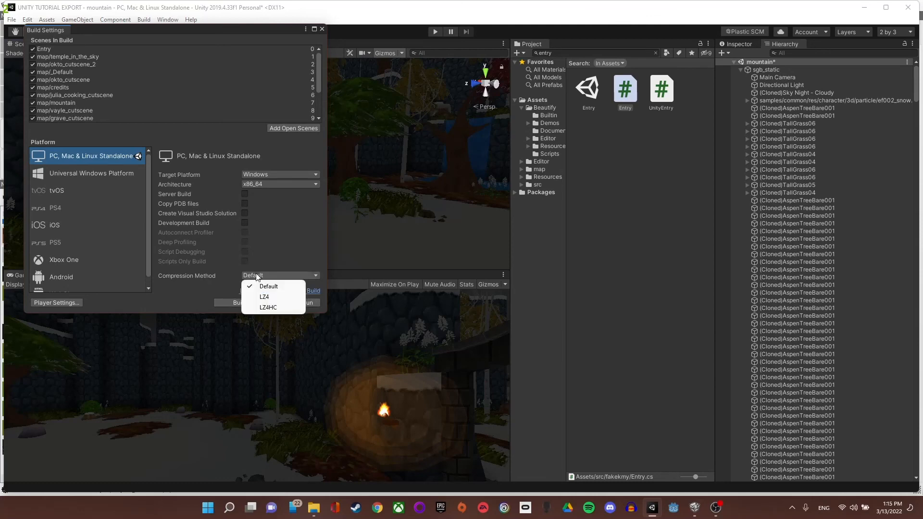
{"action": "left_click", "coordinate": [256, 274]}
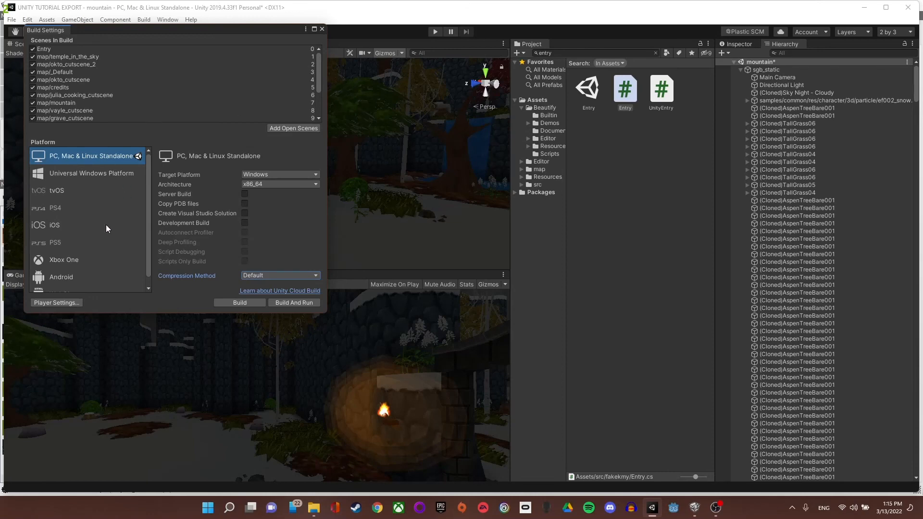
{"action": "scroll", "coordinate": [101, 228], "scroll_direction": "down", "scroll_amount": 1}
{"action": "scroll", "coordinate": [102, 232], "scroll_direction": "up", "scroll_amount": 1}
- Start a Windows build up to the output folder selection, cancel it and close the Build Settings
{"action": "left_click", "coordinate": [236, 304]}
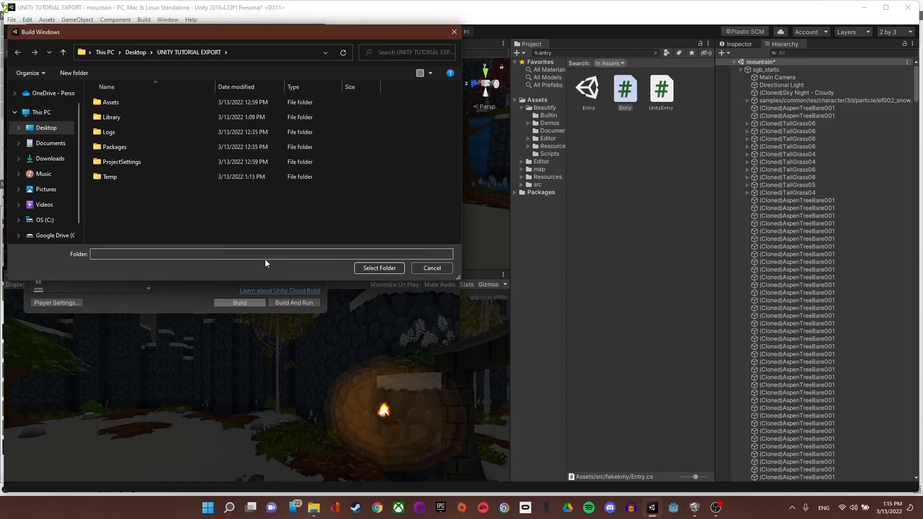
{"action": "left_click", "coordinate": [434, 267]}
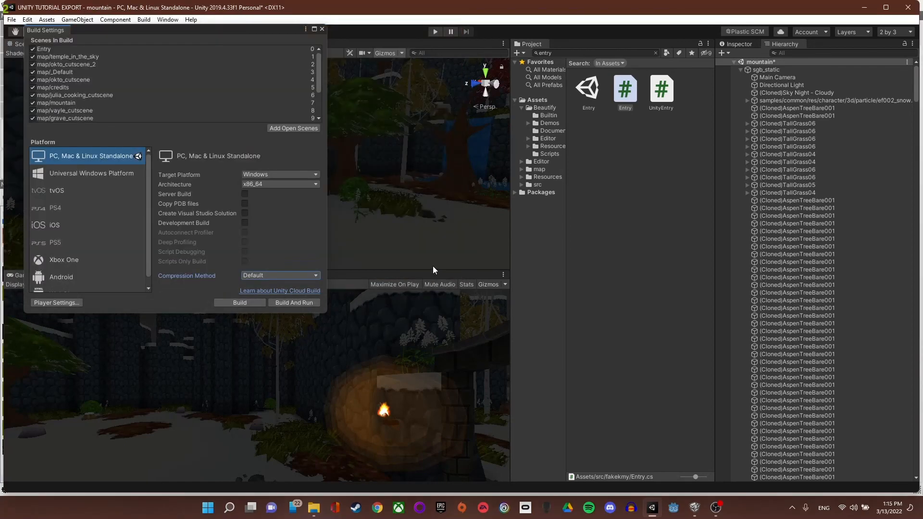
{"action": "left_click", "coordinate": [322, 29]}
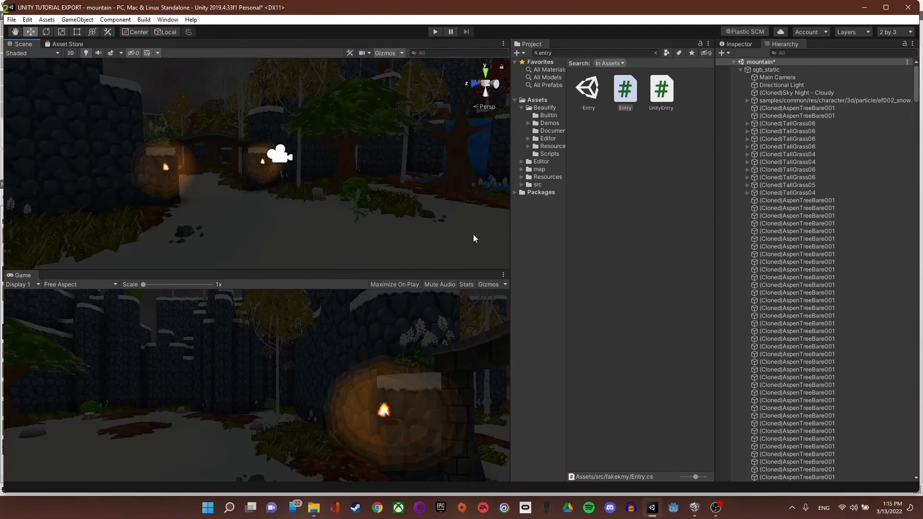
- Examine the mountain scene's snowy path, trees and glowing wall torches from several viewpoints
{"action": "right_click_drag", "start_coordinate": [134, 163], "coordinate": [180, 153]}
{"action": "scroll", "coordinate": [226, 181], "scroll_direction": "up", "scroll_amount": 3}
{"action": "mouse_move", "coordinate": [331, 191]}
{"action": "right_mouse_down"}
{"action": "mouse_move", "coordinate": [200, 170]}
{"action": "mouse_move", "coordinate": [251, 181]}
{"action": "mouse_move", "coordinate": [204, 180]}
{"action": "mouse_move", "coordinate": [263, 231]}
{"action": "mouse_move", "coordinate": [239, 200]}
{"action": "mouse_move", "coordinate": [658, 165]}
{"action": "mouse_move", "coordinate": [221, 149]}
{"action": "mouse_move", "coordinate": [312, 152]}
{"action": "mouse_move", "coordinate": [282, 165]}
{"action": "mouse_move", "coordinate": [324, 160]}
{"action": "mouse_move", "coordinate": [214, 181]}
{"action": "mouse_move", "coordinate": [257, 188]}
{"action": "mouse_move", "coordinate": [916, 159]}
{"action": "right_mouse_up"}
{"action": "scroll", "coordinate": [269, 184], "scroll_direction": "up", "scroll_amount": 4}
{"action": "scroll", "coordinate": [269, 179], "scroll_direction": "up", "scroll_amount": 5}
{"action": "scroll", "coordinate": [308, 146], "scroll_direction": "down", "scroll_amount": 6}
{"action": "left_click", "coordinate": [855, 178]}
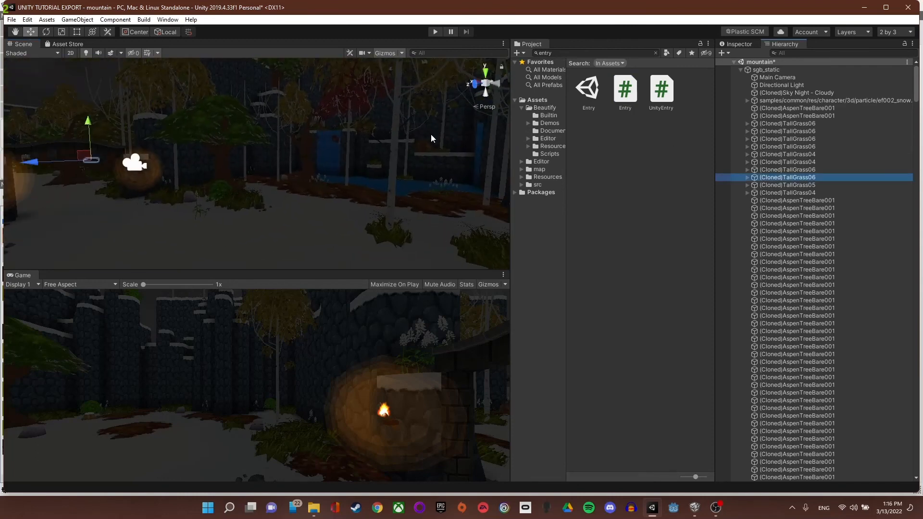
{"action": "right_click_drag", "start_coordinate": [252, 186], "coordinate": [109, 183]}
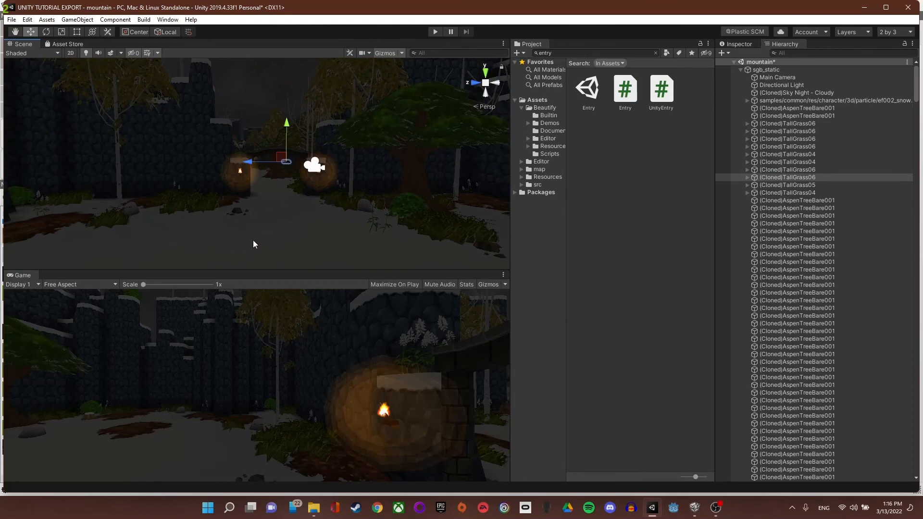
{"action": "mouse_move", "coordinate": [250, 234]}
{"action": "right_mouse_down"}
{"action": "mouse_move", "coordinate": [165, 237]}
{"action": "mouse_move", "coordinate": [233, 243]}
{"action": "mouse_move", "coordinate": [423, 221]}
{"action": "mouse_move", "coordinate": [429, 243]}
{"action": "mouse_move", "coordinate": [243, 247]}
{"action": "mouse_move", "coordinate": [261, 229]}
{"action": "right_mouse_up"}
{"action": "scroll", "coordinate": [256, 201], "scroll_direction": "up", "scroll_amount": 6}
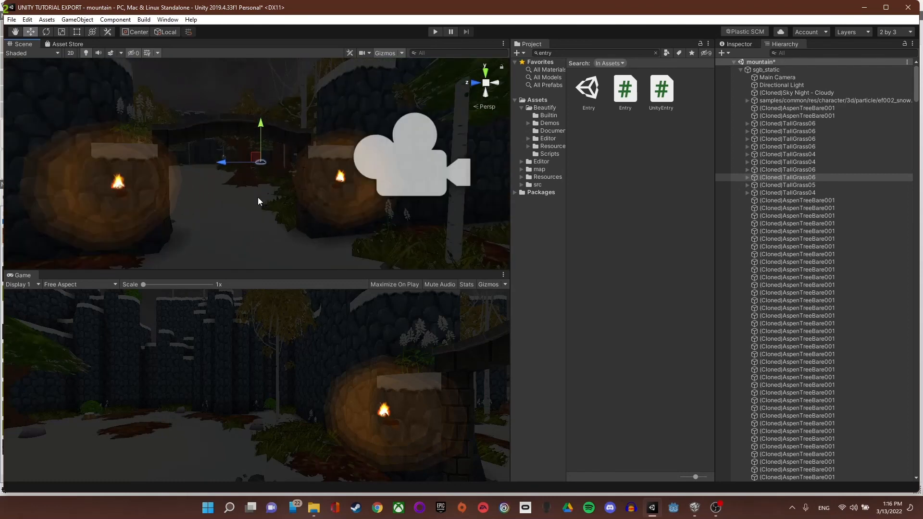
{"action": "right_click_drag", "start_coordinate": [234, 197], "coordinate": [144, 188]}
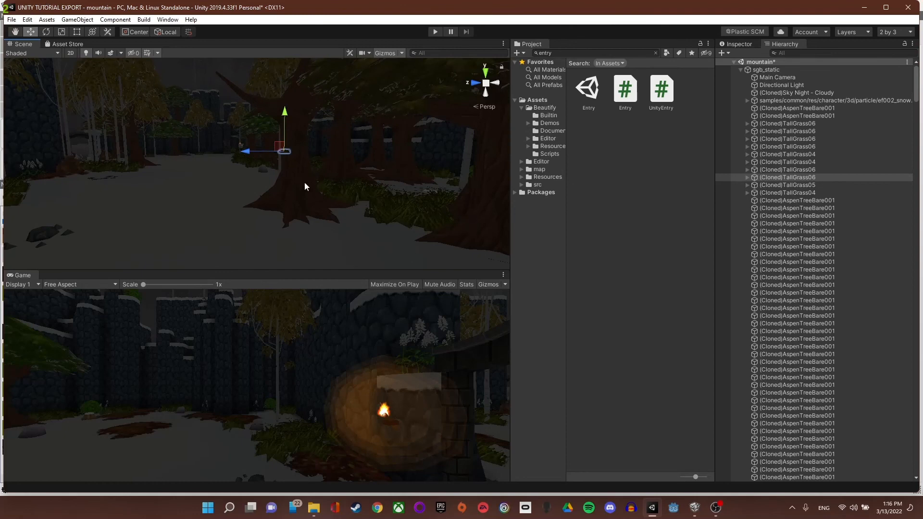
{"action": "right_click_drag", "start_coordinate": [213, 253], "coordinate": [545, 208]}
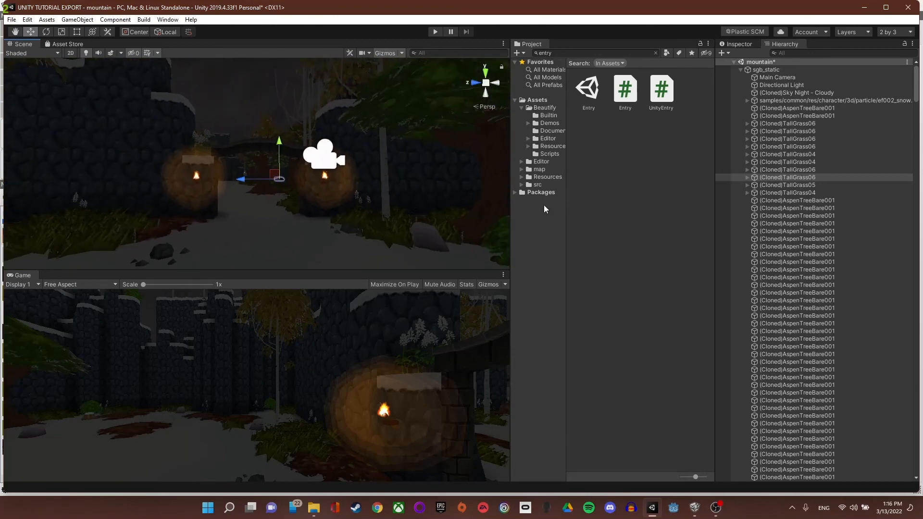
- Delete the Fire.000 glow sphere around the wall torch on the left side of the snowy path
{"action": "left_click", "coordinate": [197, 191]}
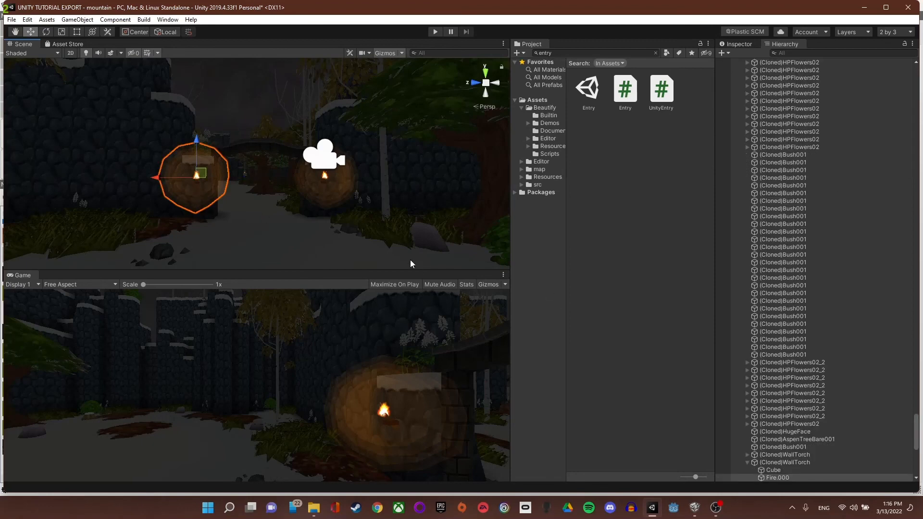
{"action": "mouse_move", "coordinate": [262, 216]}
{"action": "right_mouse_down"}
{"action": "mouse_move", "coordinate": [271, 213]}
{"action": "mouse_move", "coordinate": [258, 212]}
{"action": "mouse_move", "coordinate": [243, 240]}
{"action": "mouse_move", "coordinate": [313, 210]}
{"action": "mouse_move", "coordinate": [389, 222]}
{"action": "mouse_move", "coordinate": [173, 188]}
{"action": "mouse_move", "coordinate": [110, 206]}
{"action": "mouse_move", "coordinate": [282, 226]}
{"action": "mouse_move", "coordinate": [255, 226]}
{"action": "right_mouse_up"}
{"action": "scroll", "coordinate": [257, 212], "scroll_direction": "up", "scroll_amount": 4}
{"action": "scroll", "coordinate": [241, 236], "scroll_direction": "down", "scroll_amount": 4}
{"action": "key", "text": "Delete"}
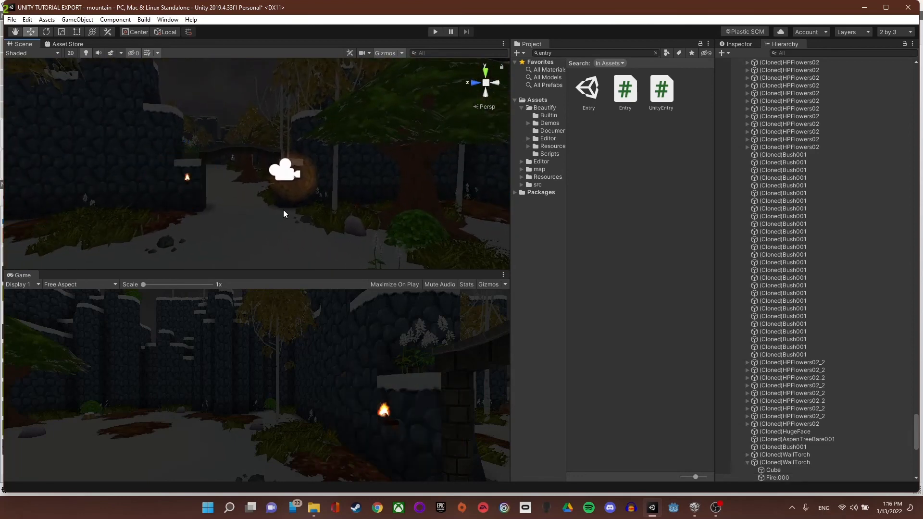
- Try to delete the glow sphere around the other wall torch, and undo the deletion of the map terrain piece
{"action": "left_click", "coordinate": [297, 194]}
{"action": "key", "text": "Delete"}
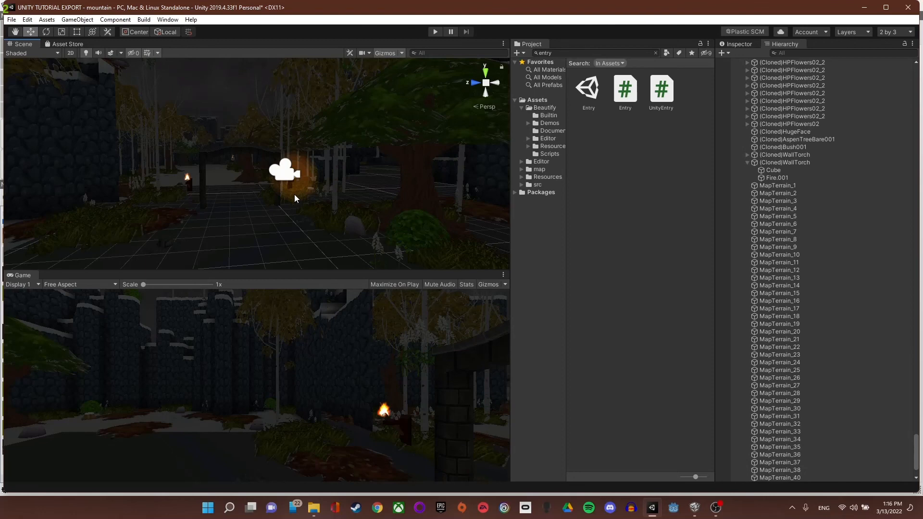
{"action": "key", "text": "ctrl+z"}
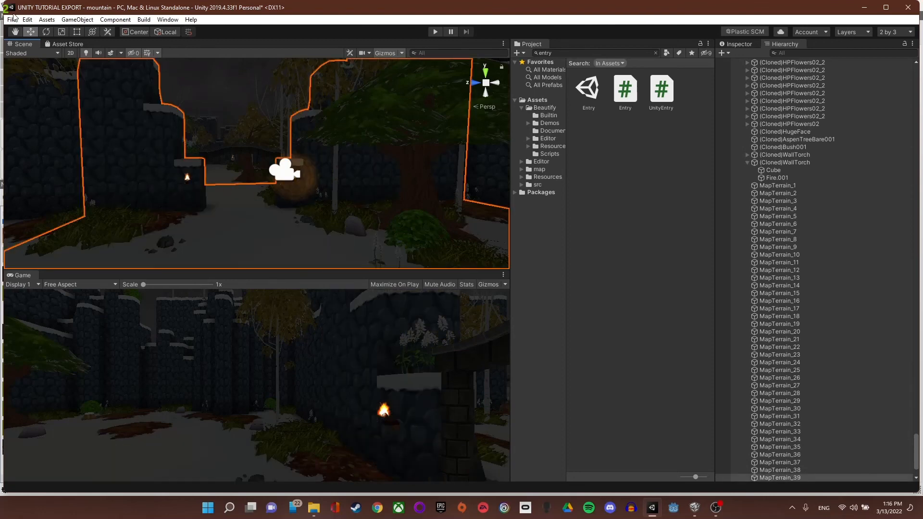